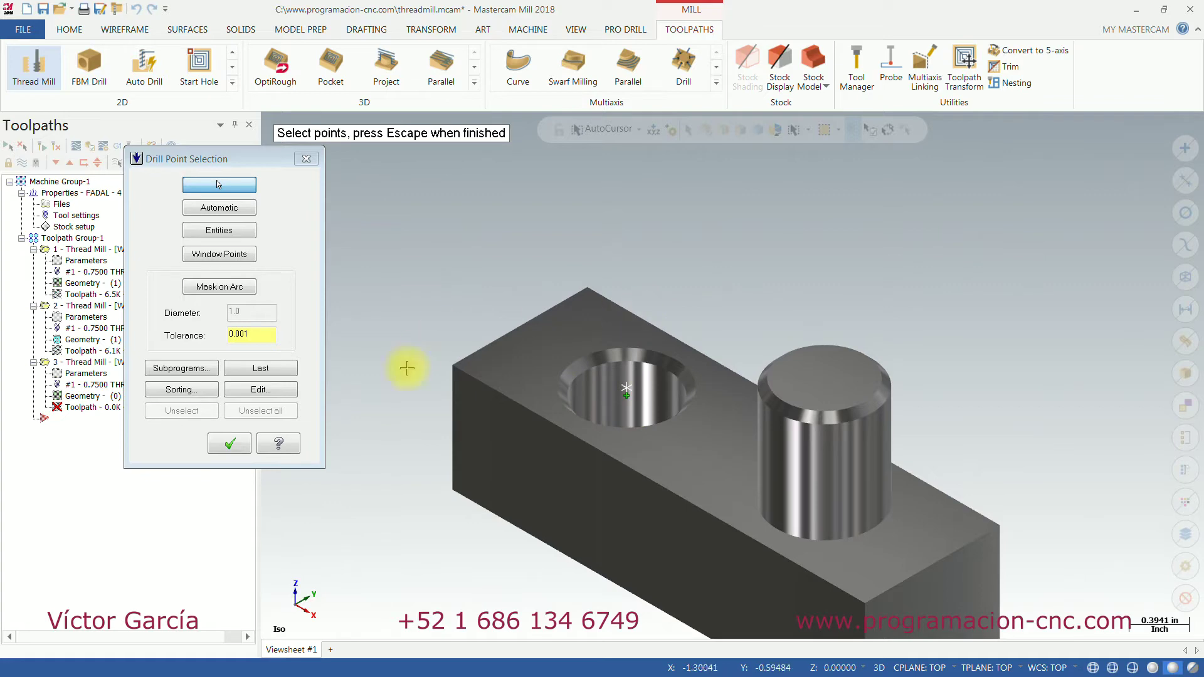
Step: Accept the selected hole point and open the tool settings of the thread mill toolpath
click(230, 443)
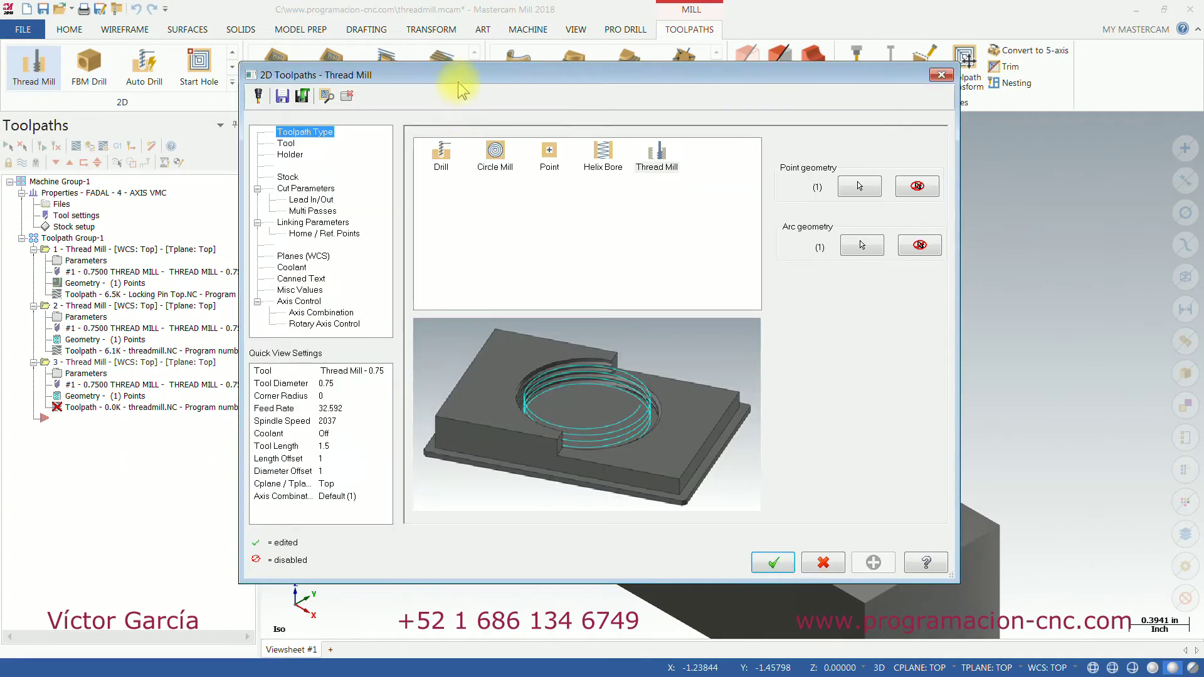
drag(470, 76, 425, 46)
click(611, 125)
click(240, 114)
click(502, 142)
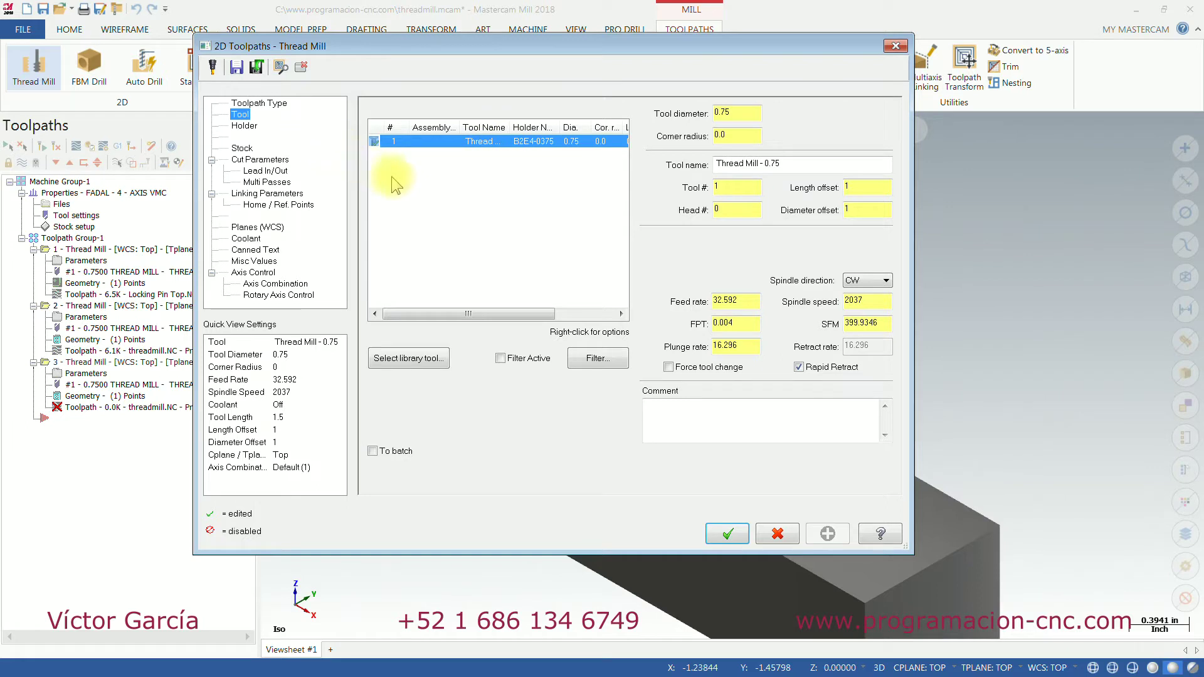
Step: Create a new tool of the Thread Mill type and proceed to its geometry definition
right_click(483, 198)
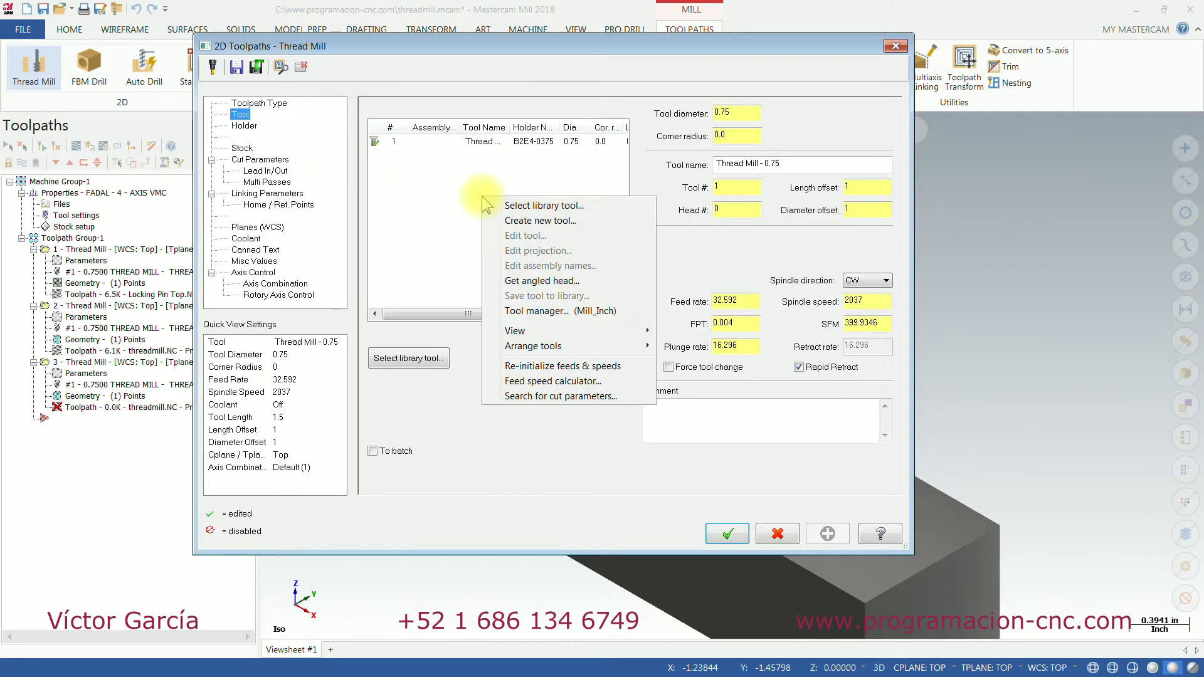
click(546, 226)
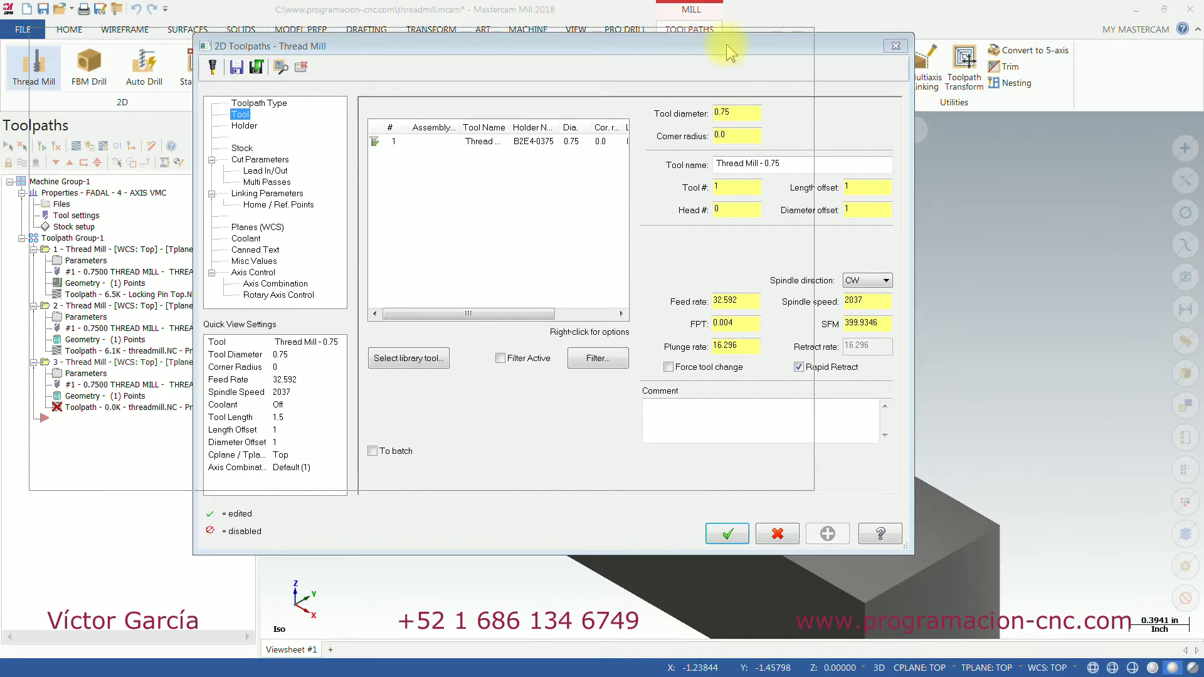
scroll(791, 208, down, 3)
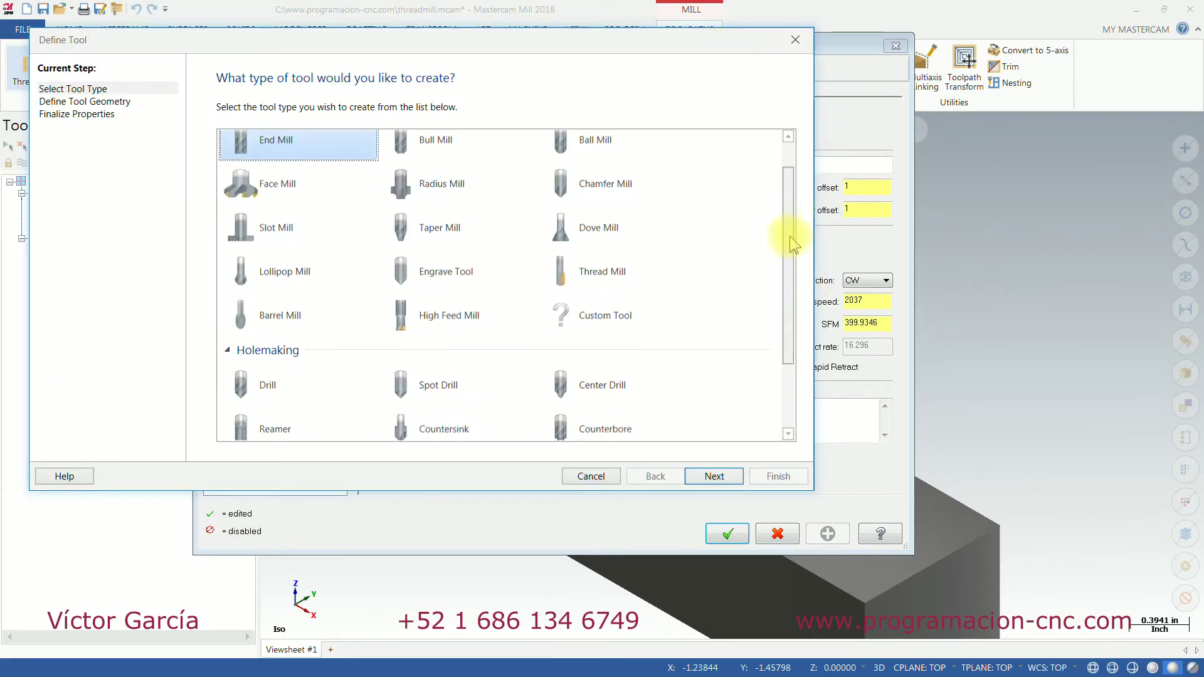
scroll(782, 272, up, 2)
click(601, 256)
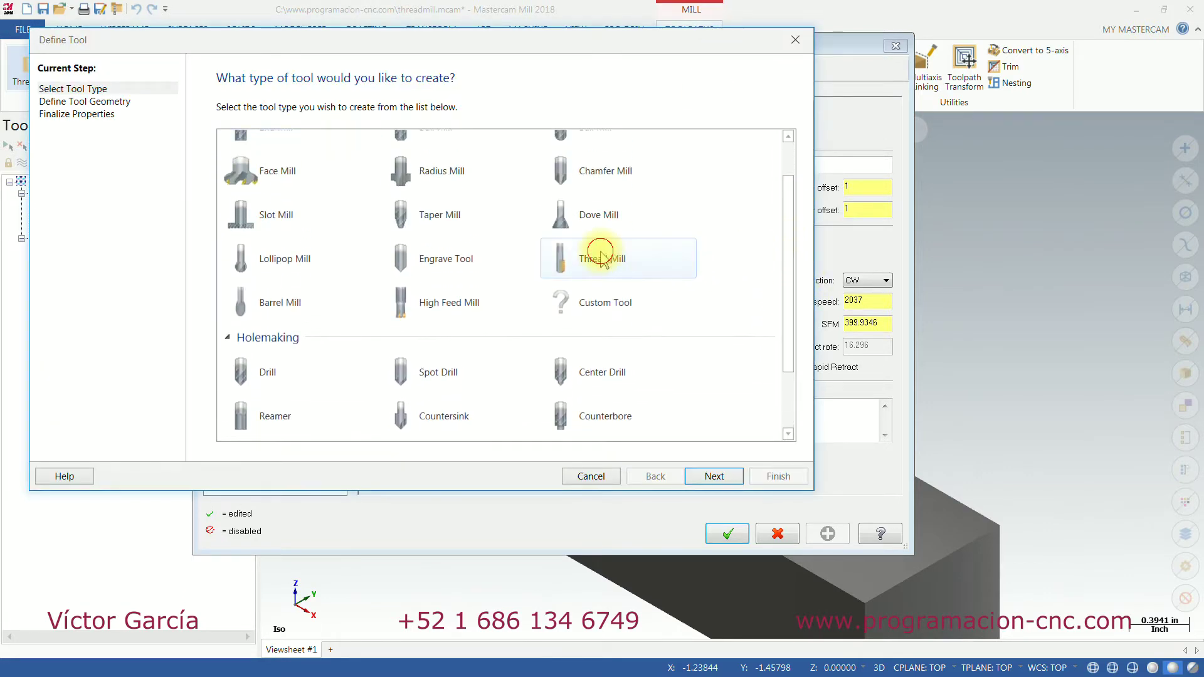
click(714, 477)
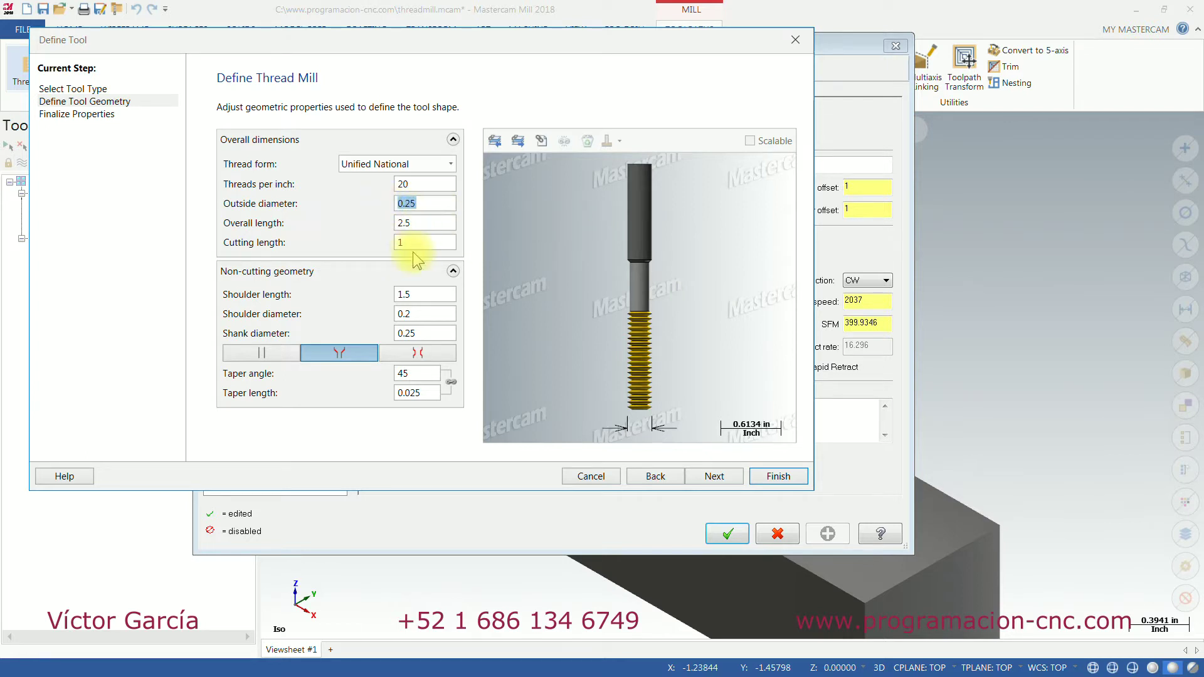
Step: Set the new thread mill's outside diameter to 0.75
double_click(424, 203)
double_click(423, 203)
text(0.75)
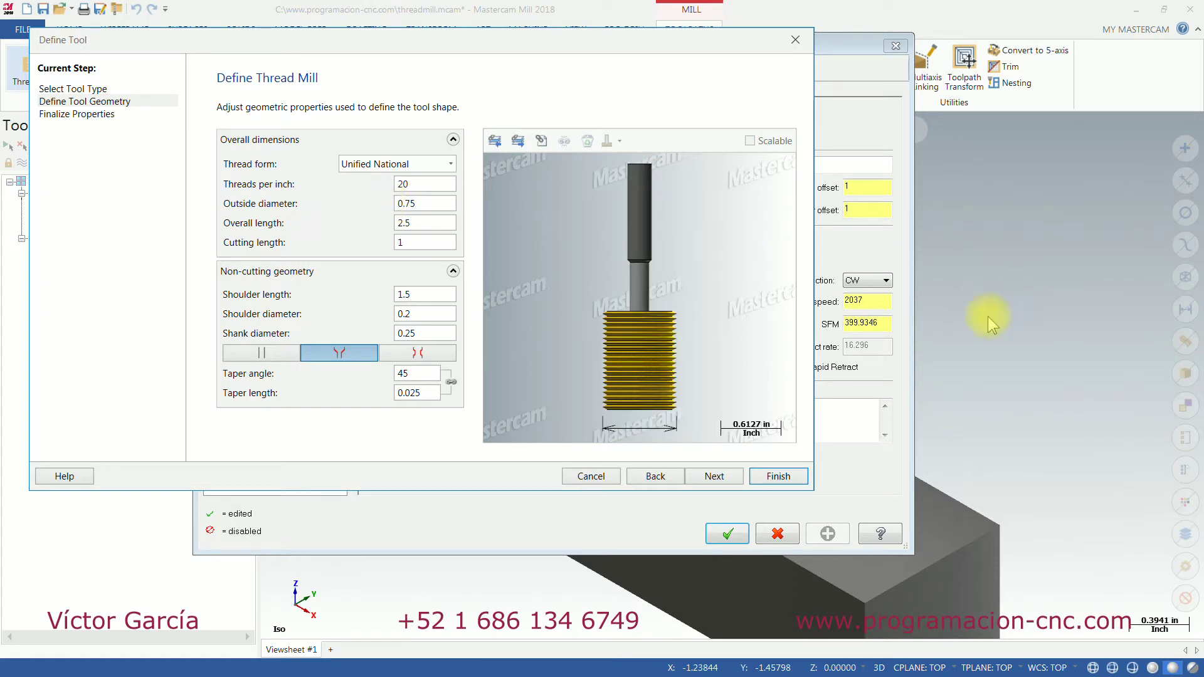
Step: Set the new thread mill's outside diameter to 0.7 and its threads per inch to 10
double_click(428, 205)
key(BackSpace)
text(0.7)
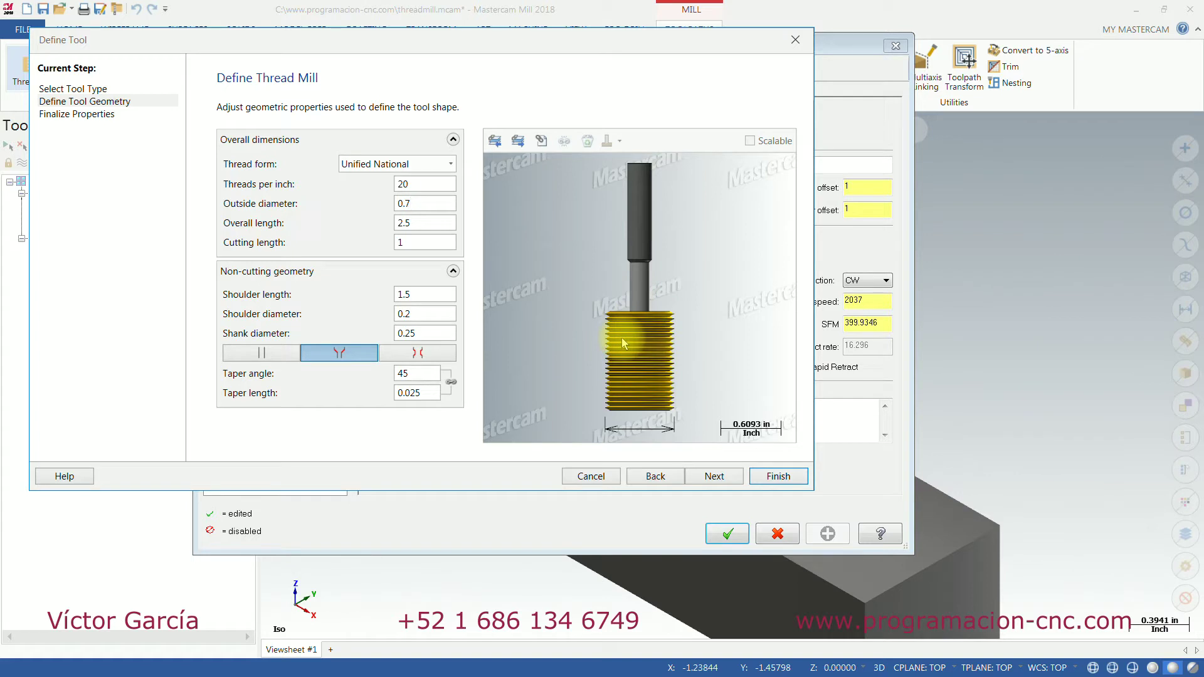
click(424, 188)
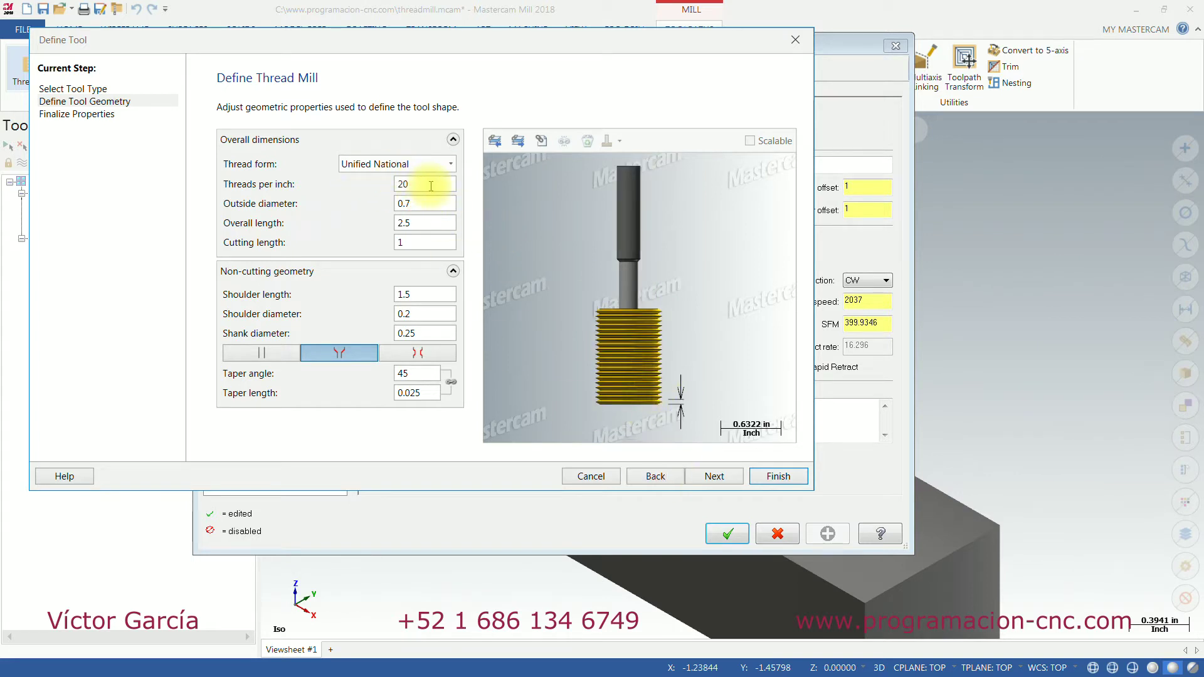
drag(439, 188, 386, 185)
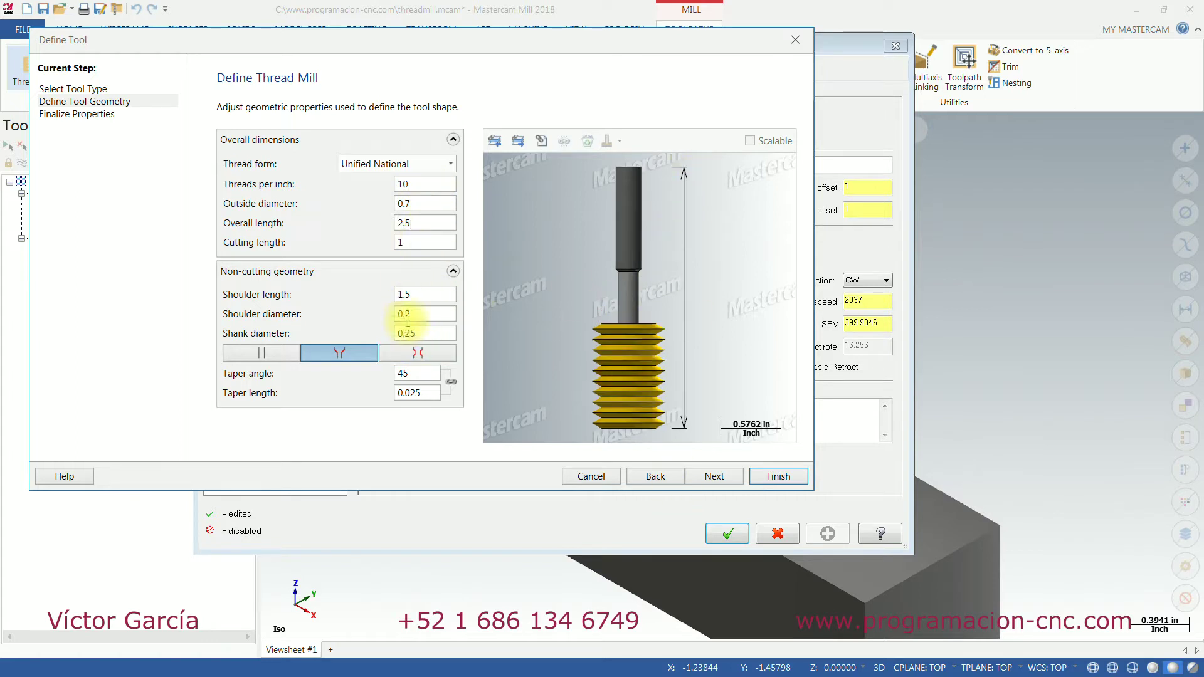
Step: Set both the shoulder diameter and the shank diameter of the new thread mill to 0.375
click(439, 315)
drag(430, 321, 356, 311)
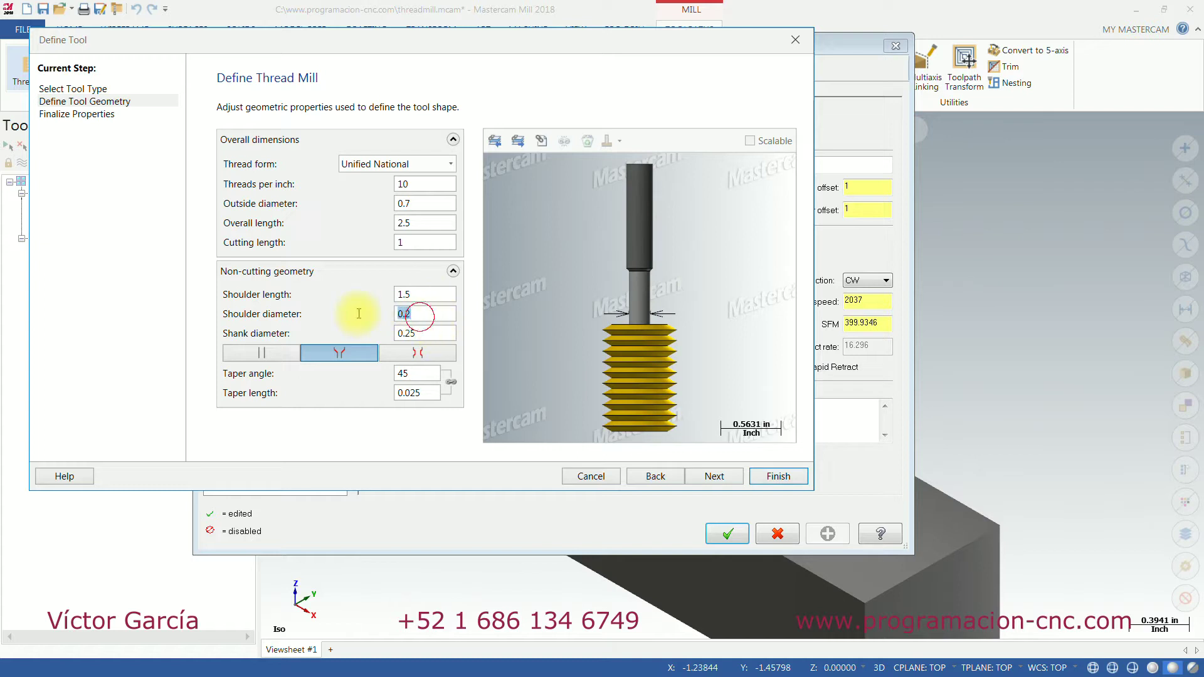
text(0.375)
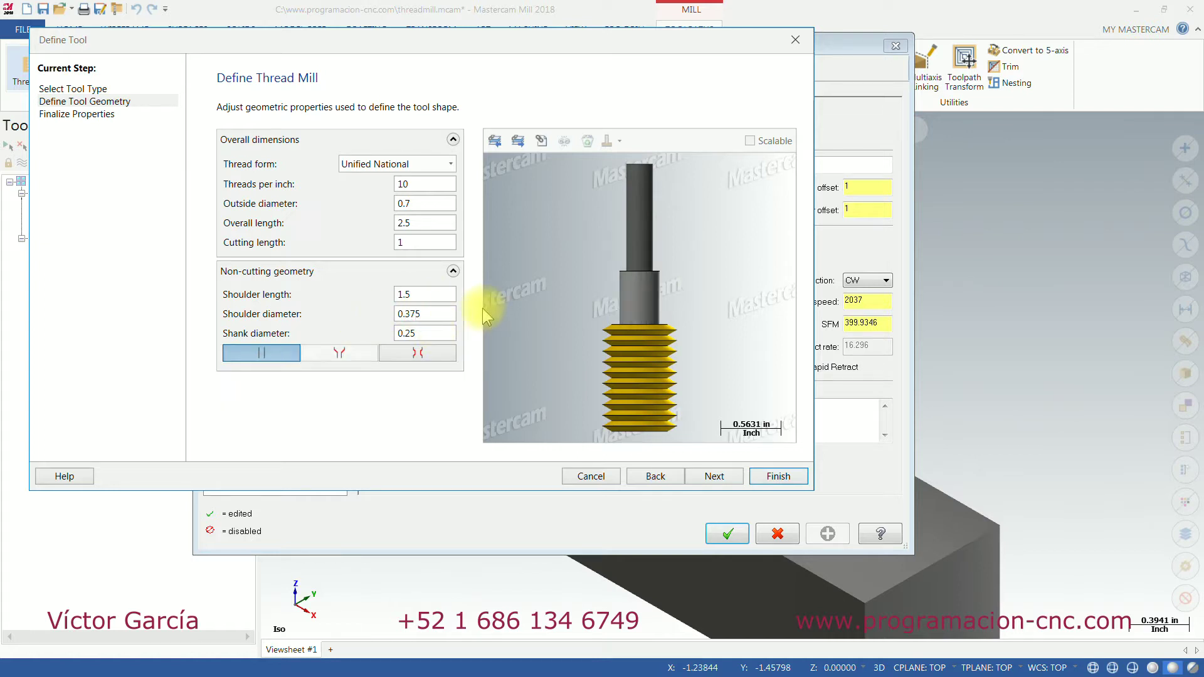
double_click(427, 334)
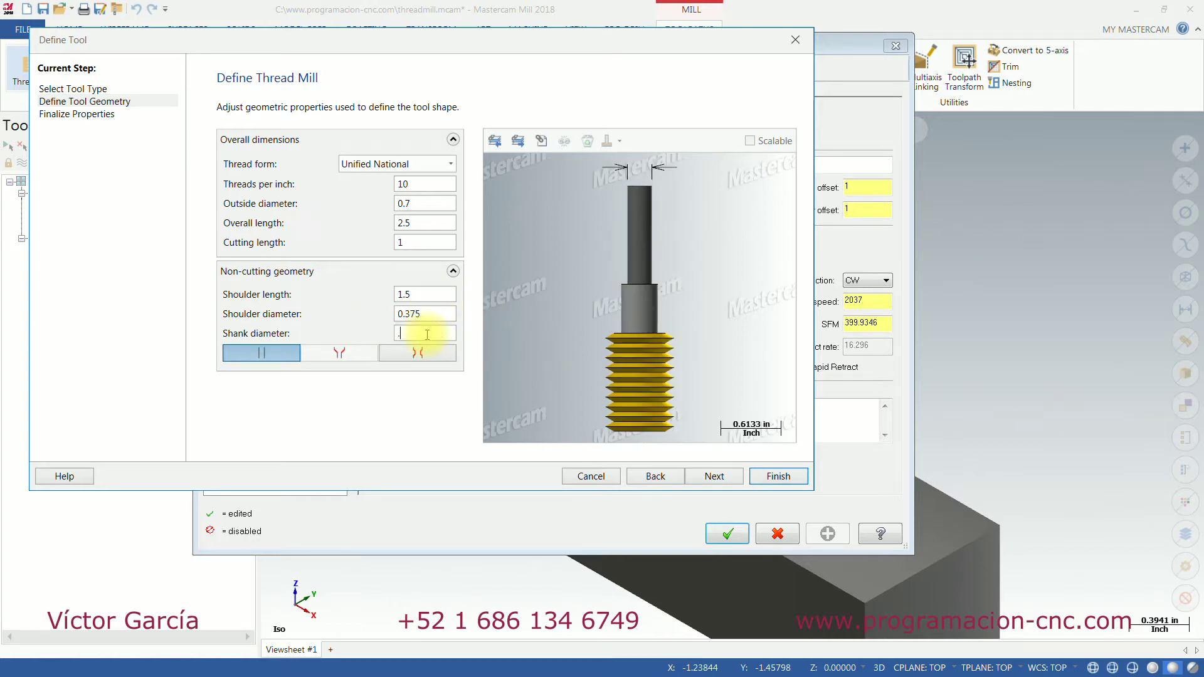
key(Tab)
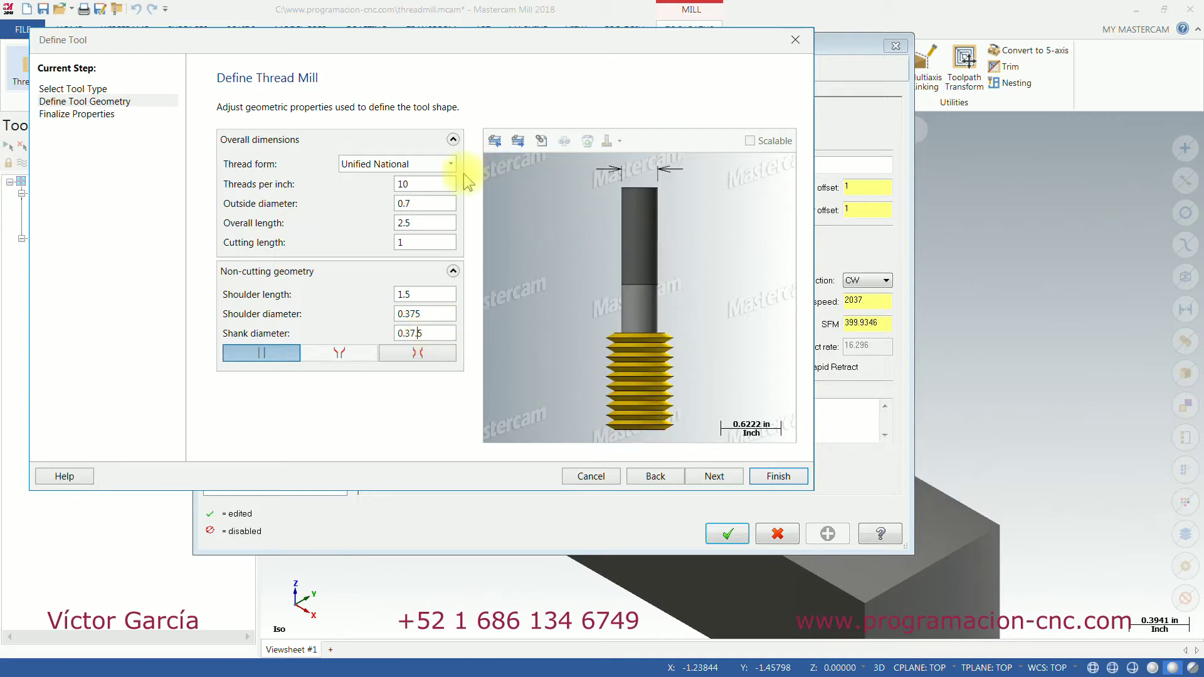
Step: Set the new thread mill's shoulder length to 1
click(419, 186)
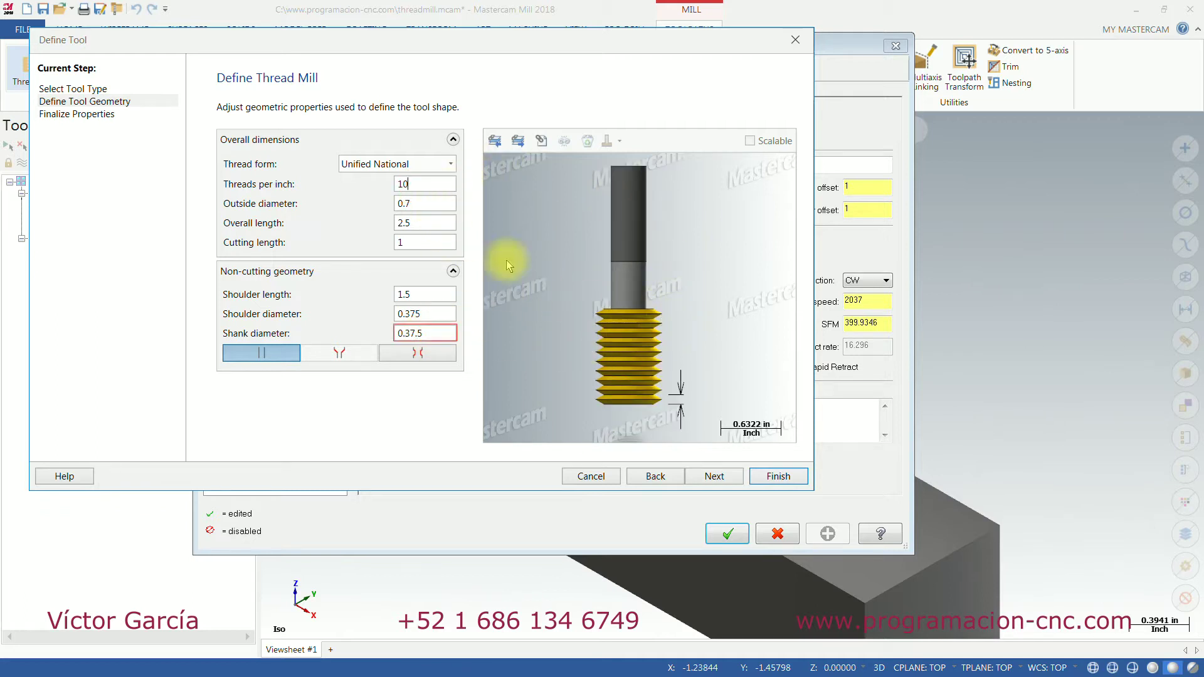
click(425, 198)
click(427, 223)
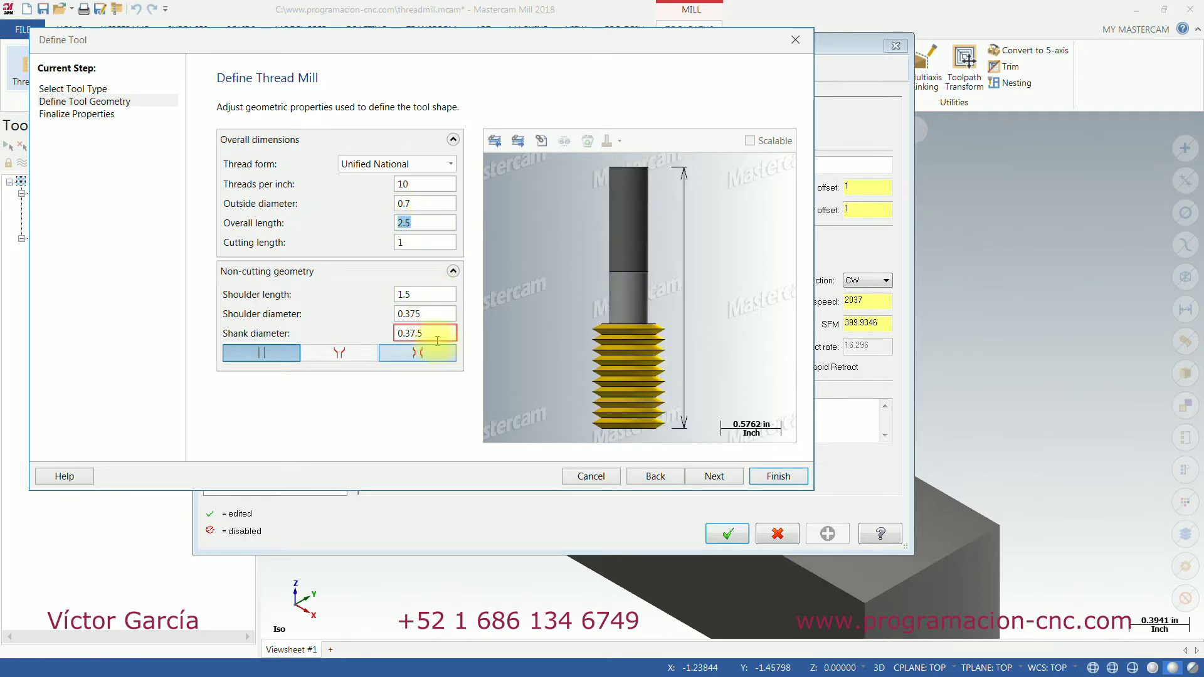
click(424, 294)
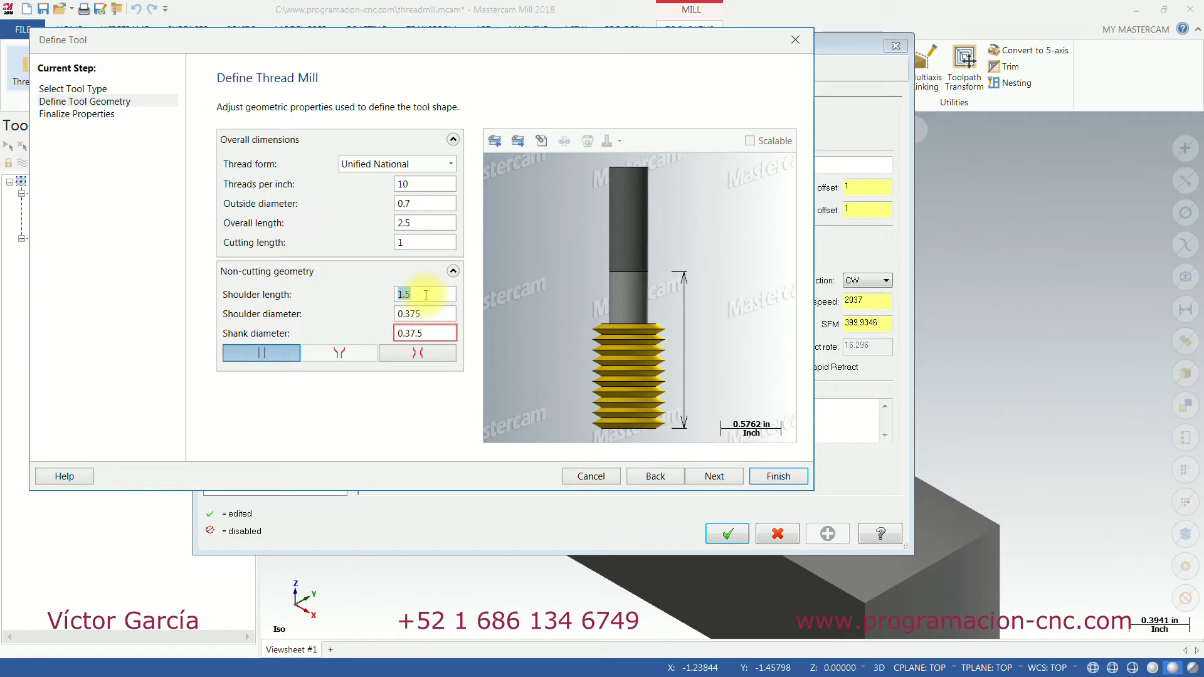
double_click(428, 295)
text(.5)
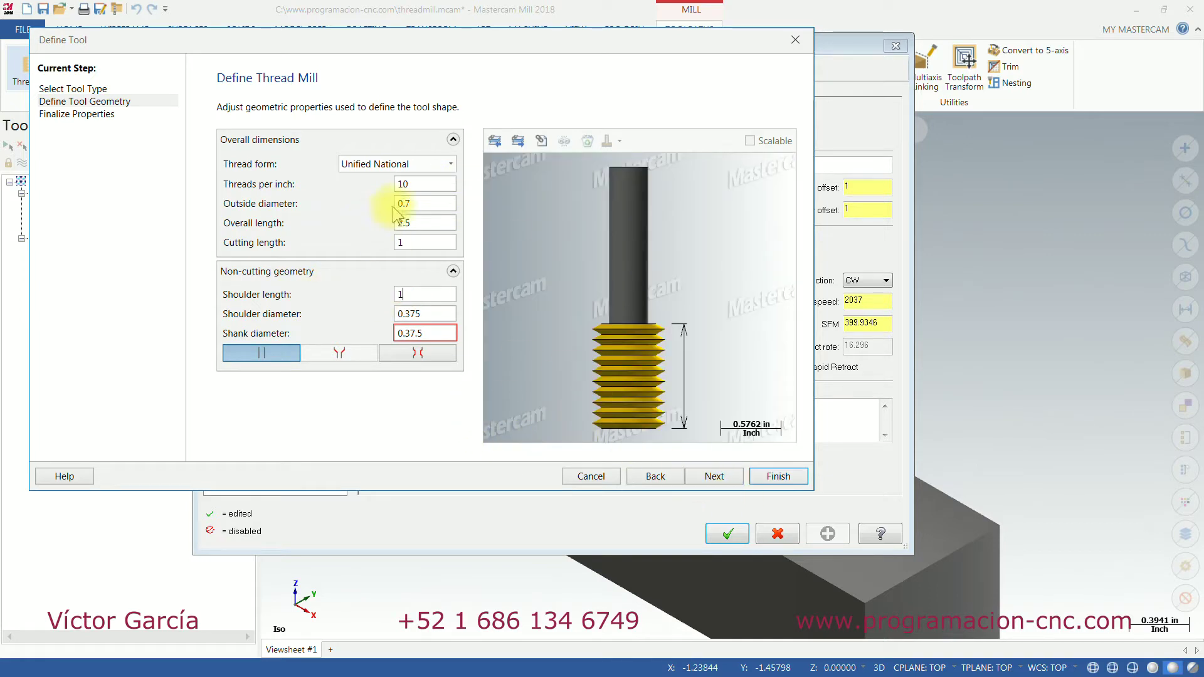
Step: Examine the available thread forms and the dimension fields, keeping Unified National as the thread form
click(450, 164)
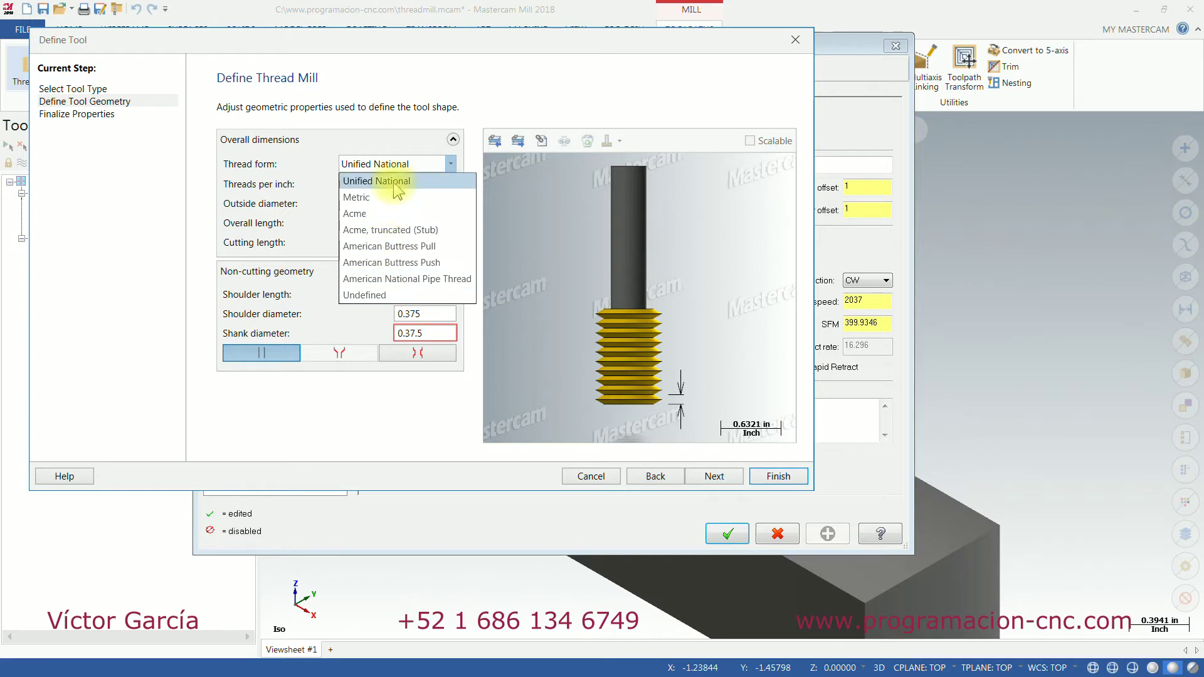
click(371, 180)
click(451, 164)
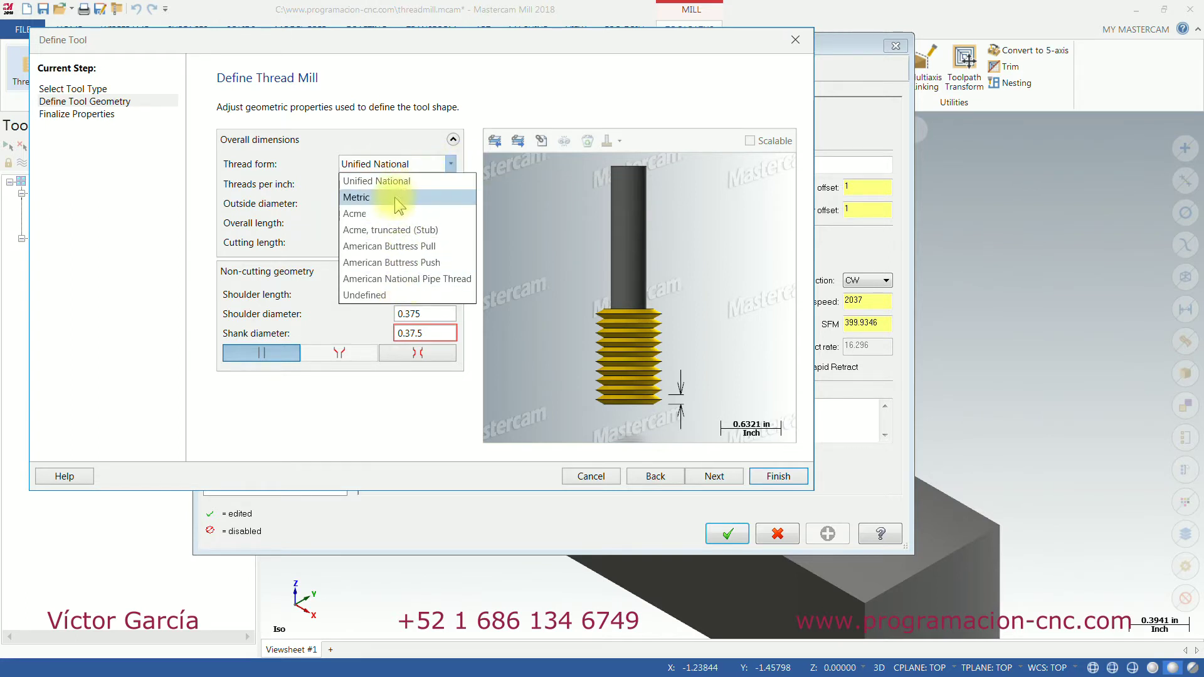
click(396, 138)
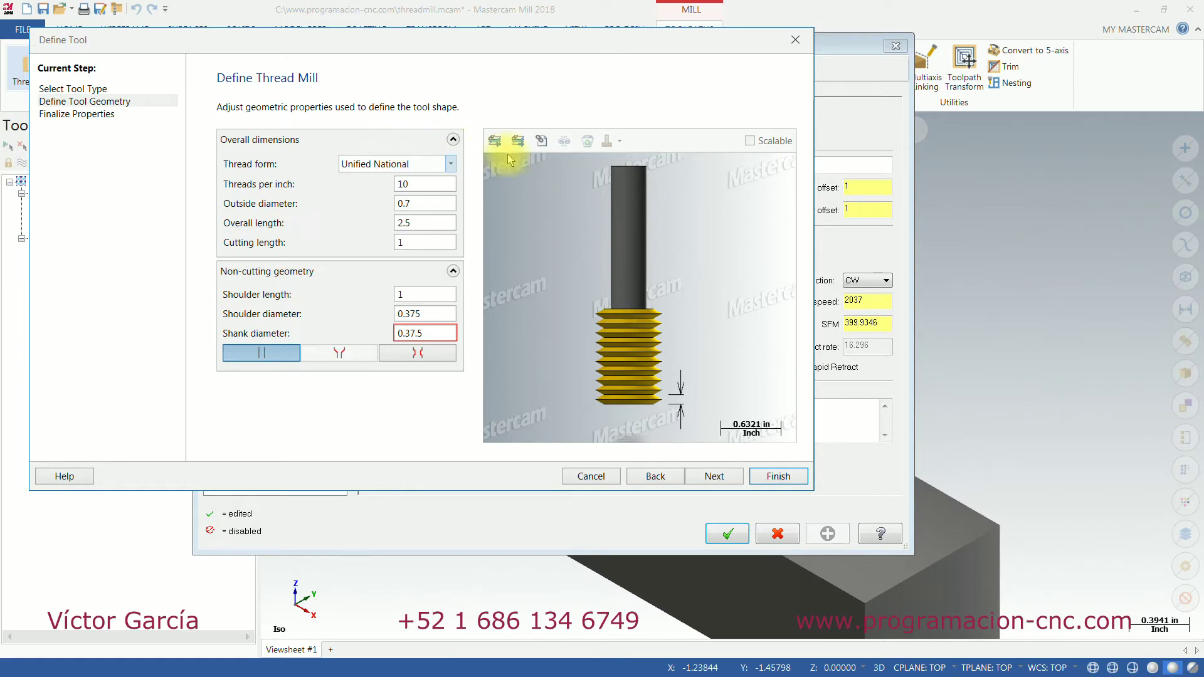
click(430, 186)
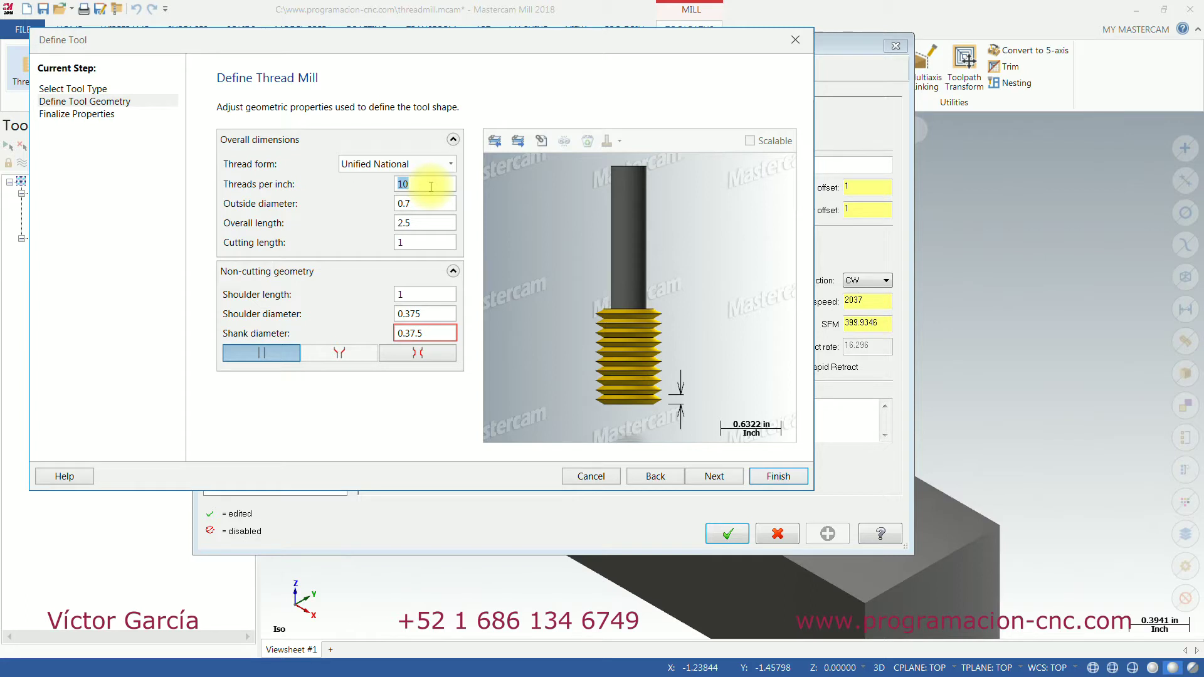
click(419, 204)
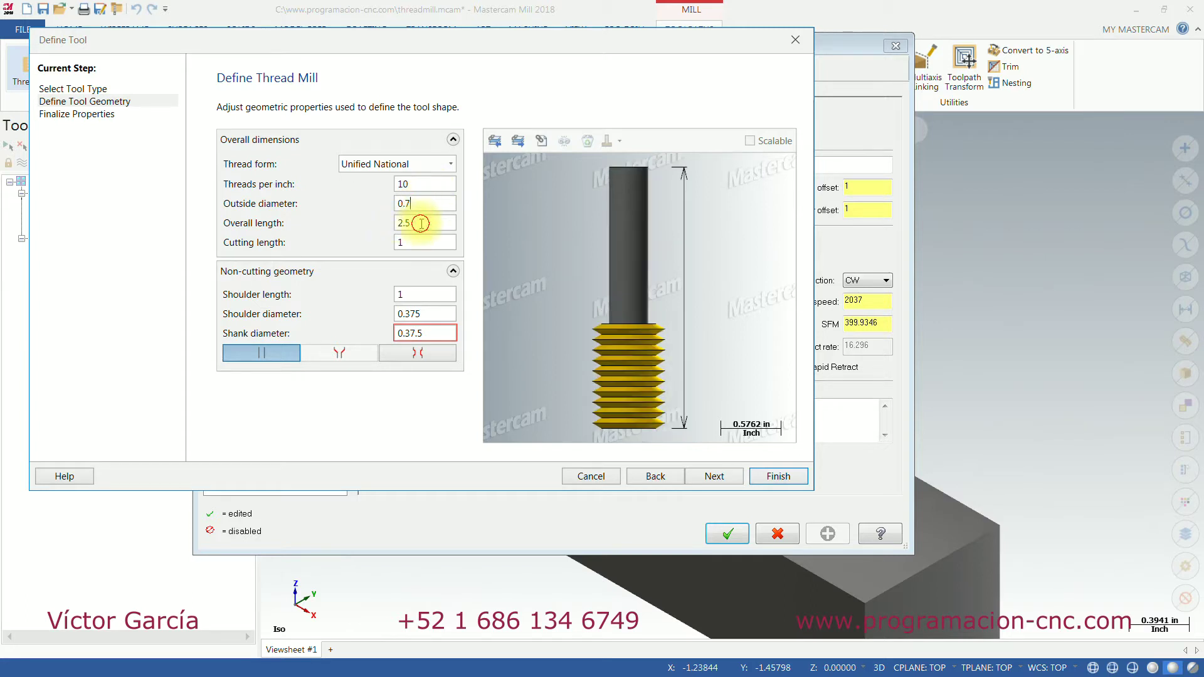
click(419, 243)
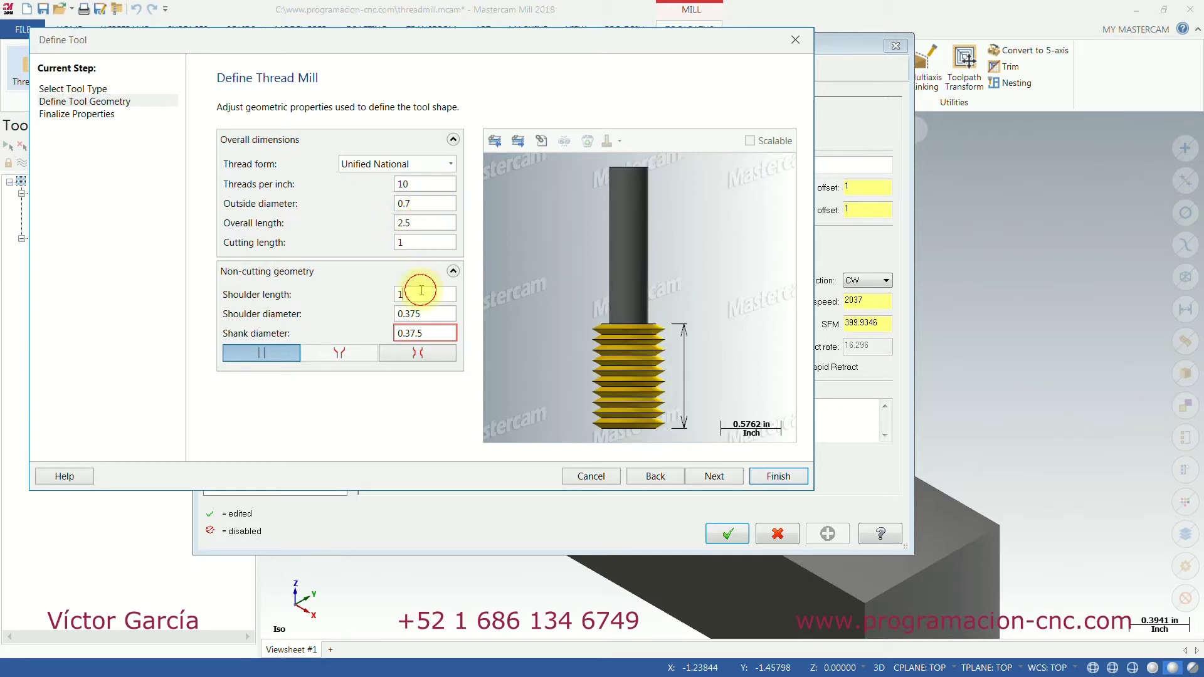
click(420, 245)
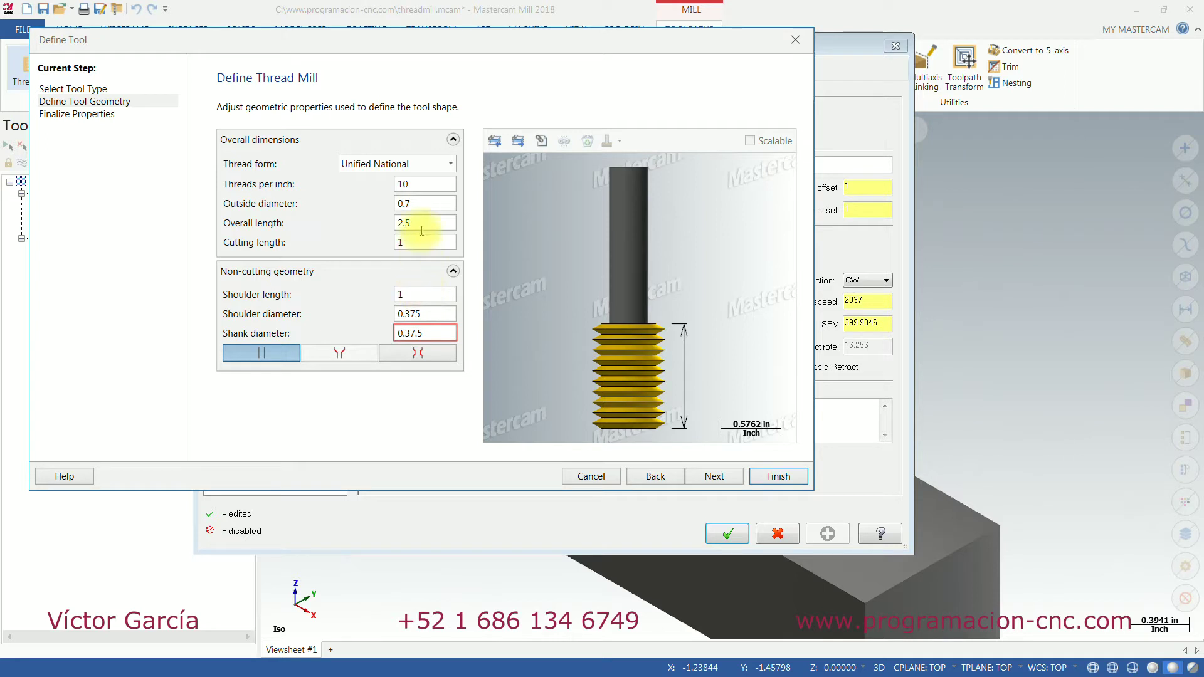
Step: Recalculate the new thread mill's feeds and speeds and finish creating the tool
click(713, 476)
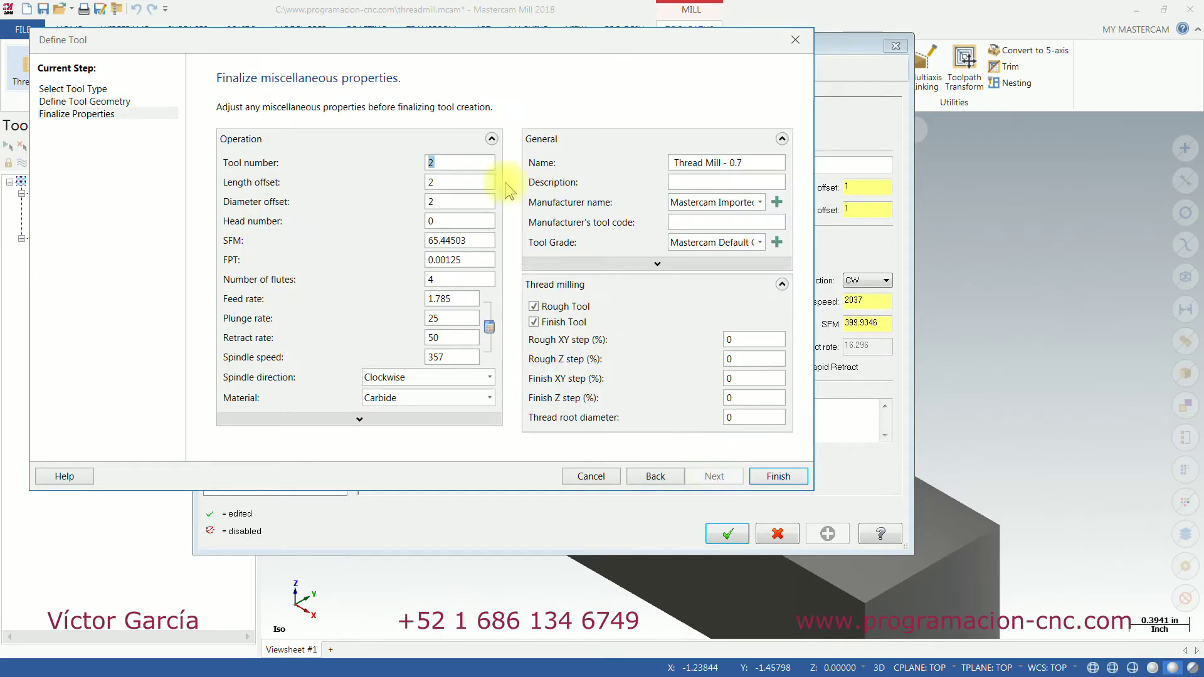
click(489, 327)
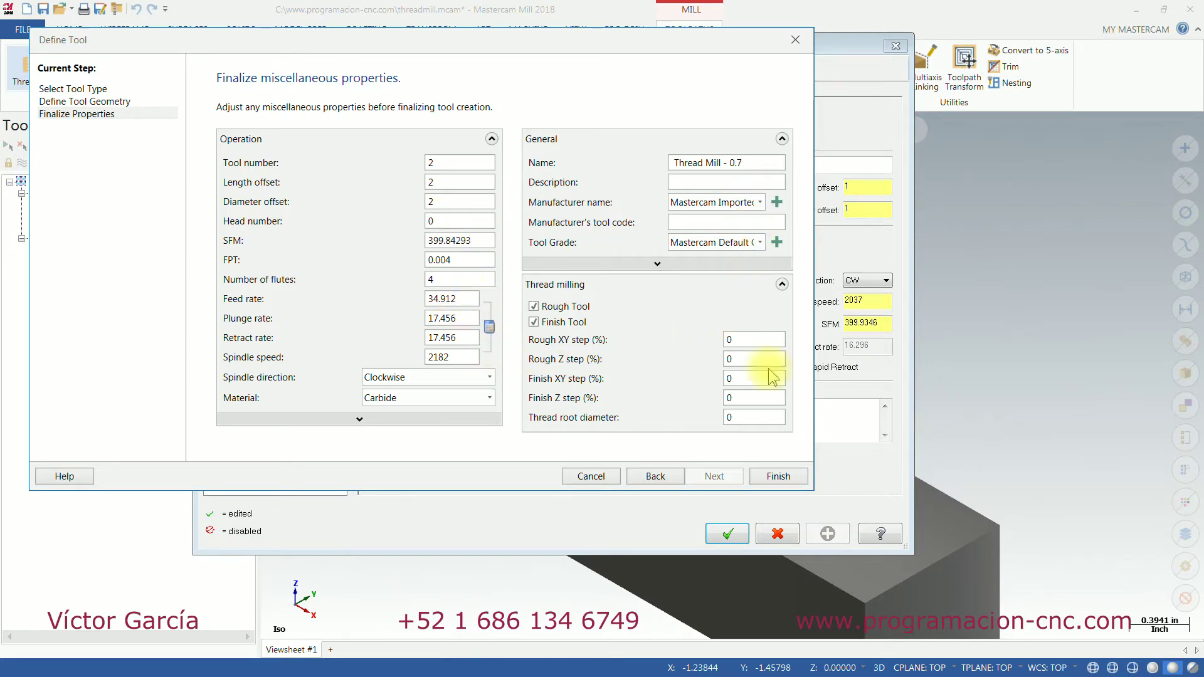
click(766, 476)
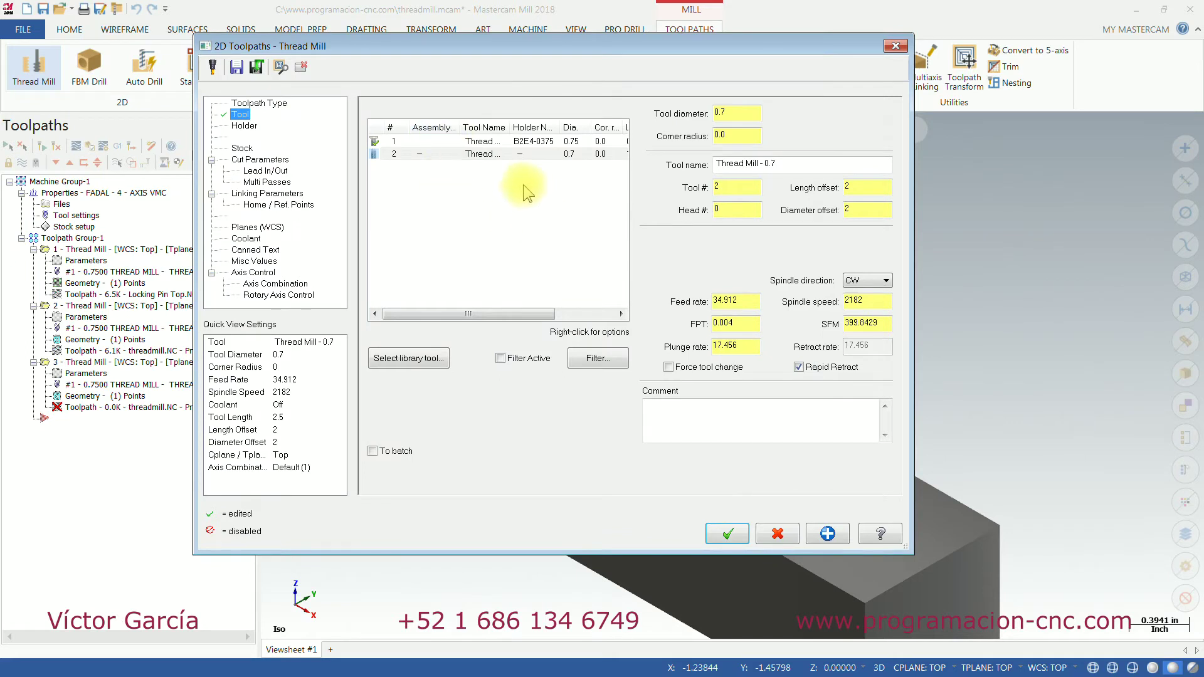
Step: Select the 0.75 diameter thread mill for the toolpath and open its geometry definition for editing
click(484, 141)
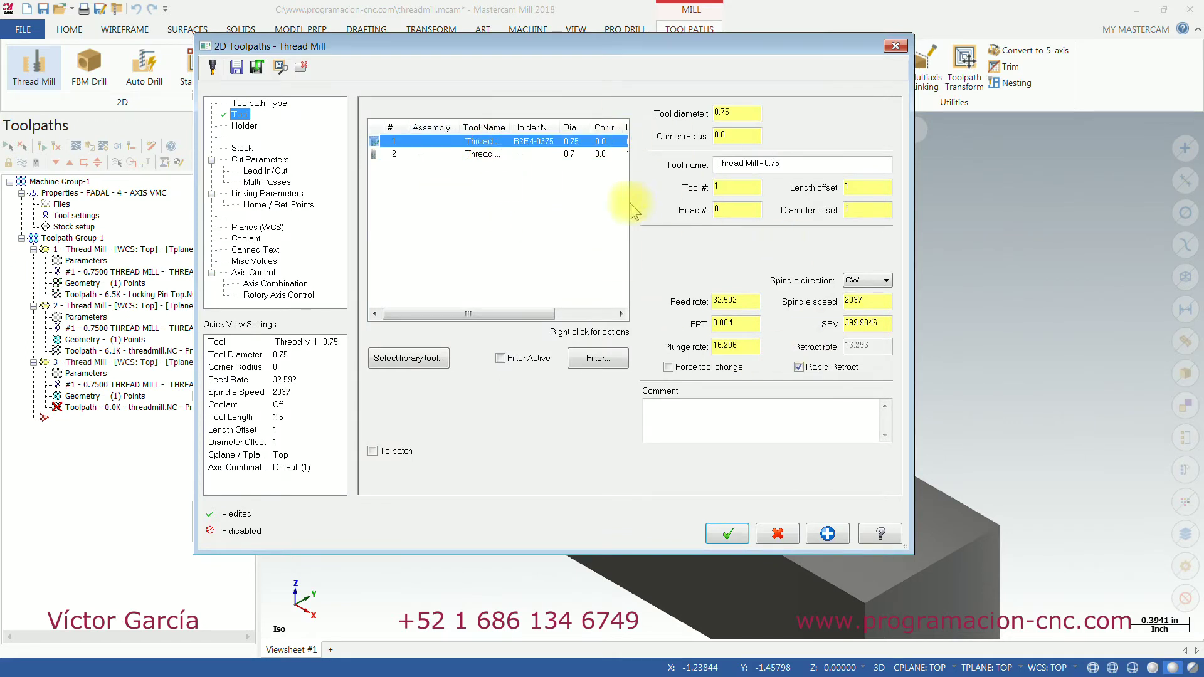
double_click(869, 302)
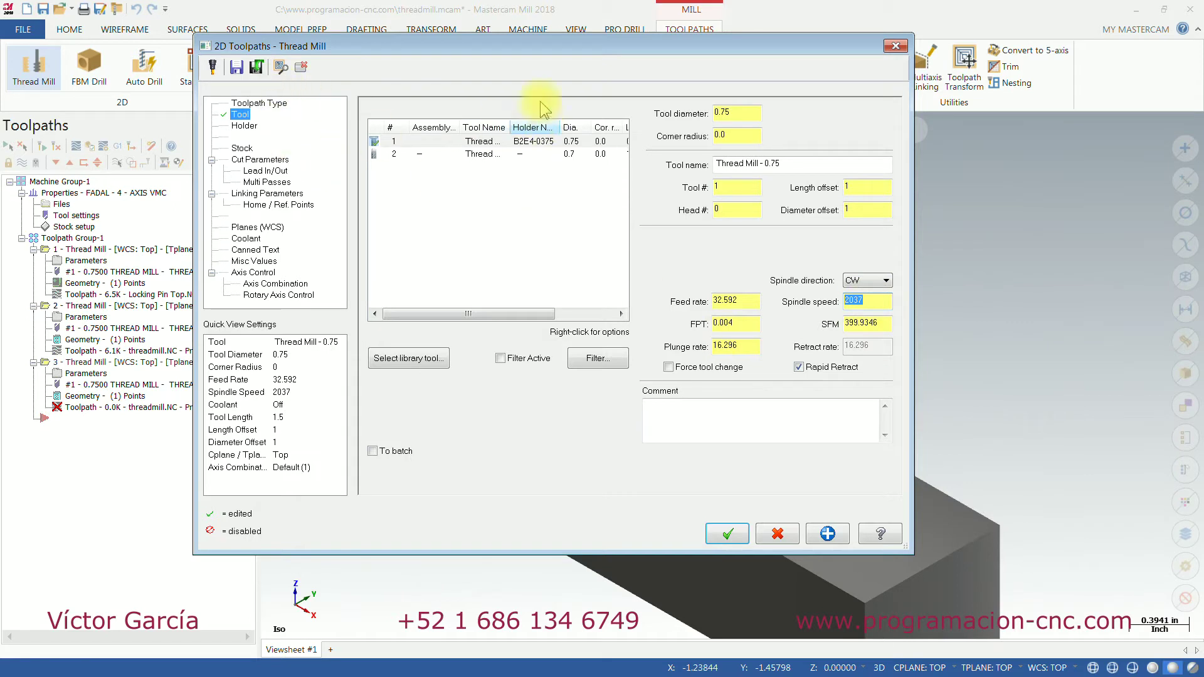
drag(550, 58, 560, 69)
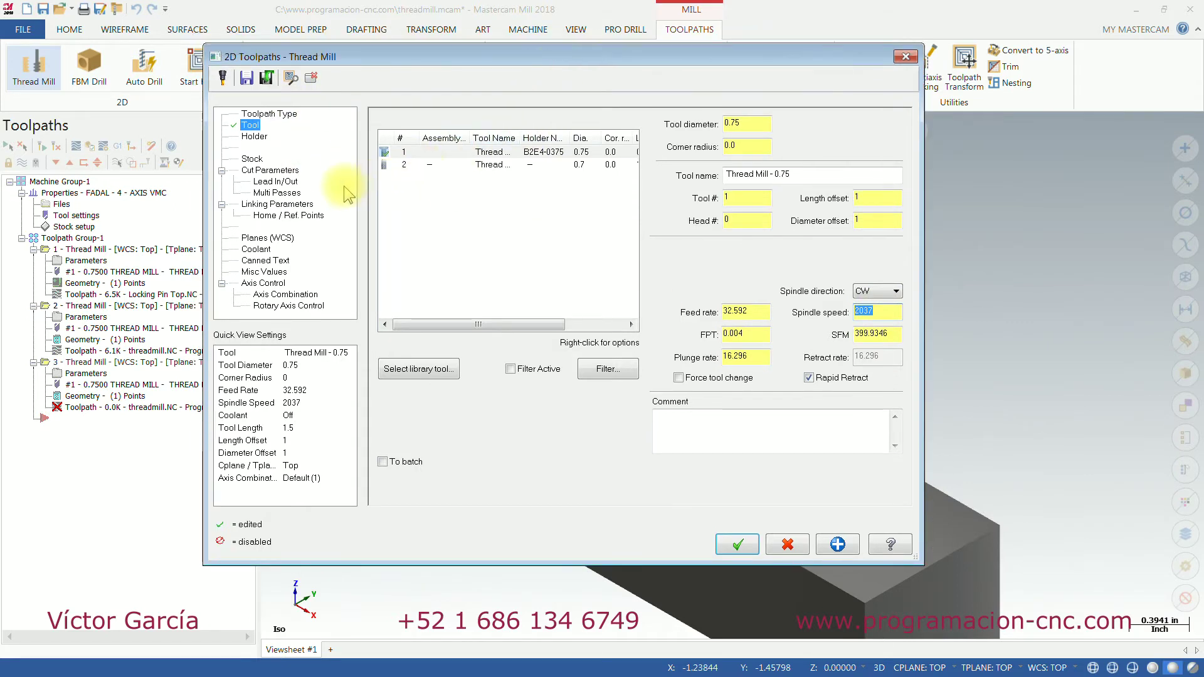
click(504, 152)
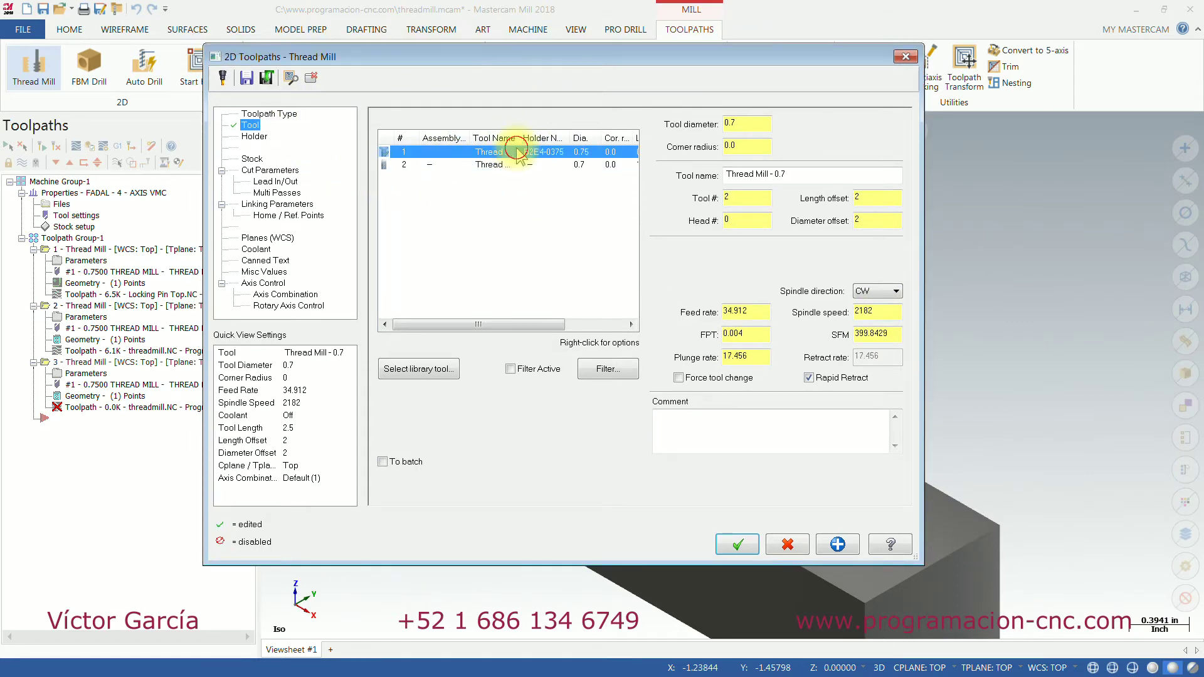
double_click(514, 151)
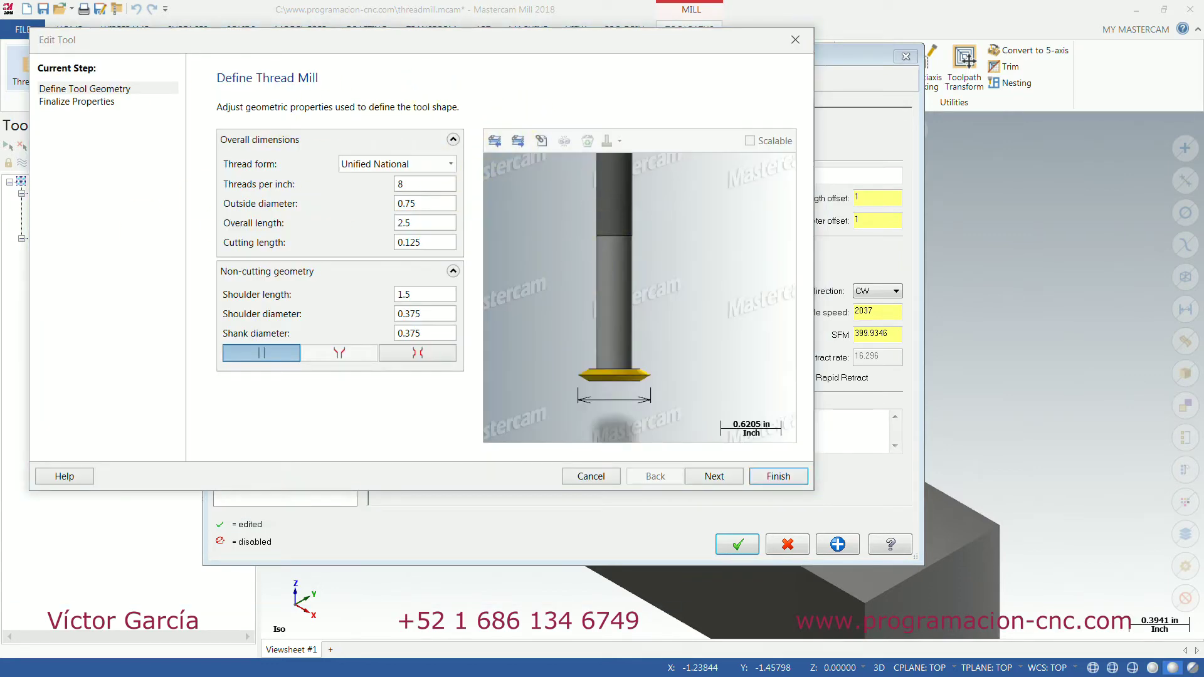
drag(446, 43, 528, 64)
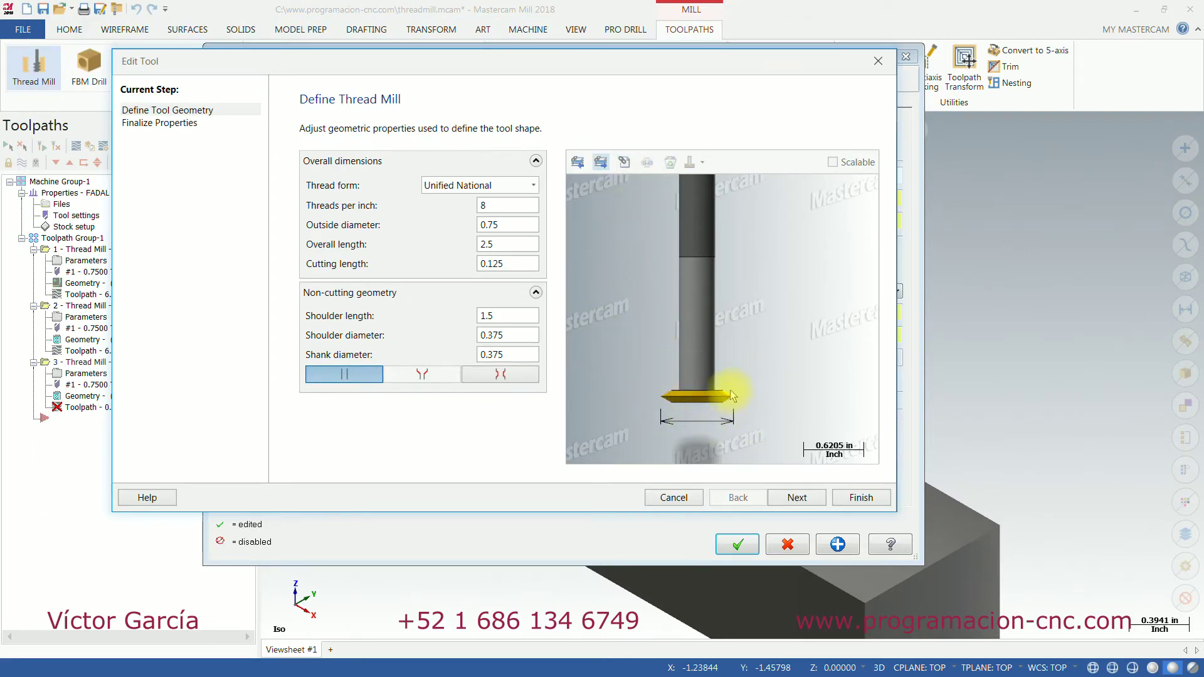
Step: Examine the 0.75 diameter thread mill's threads per inch, outside diameter and cutting length, and close its definition
key(Print)
click(523, 205)
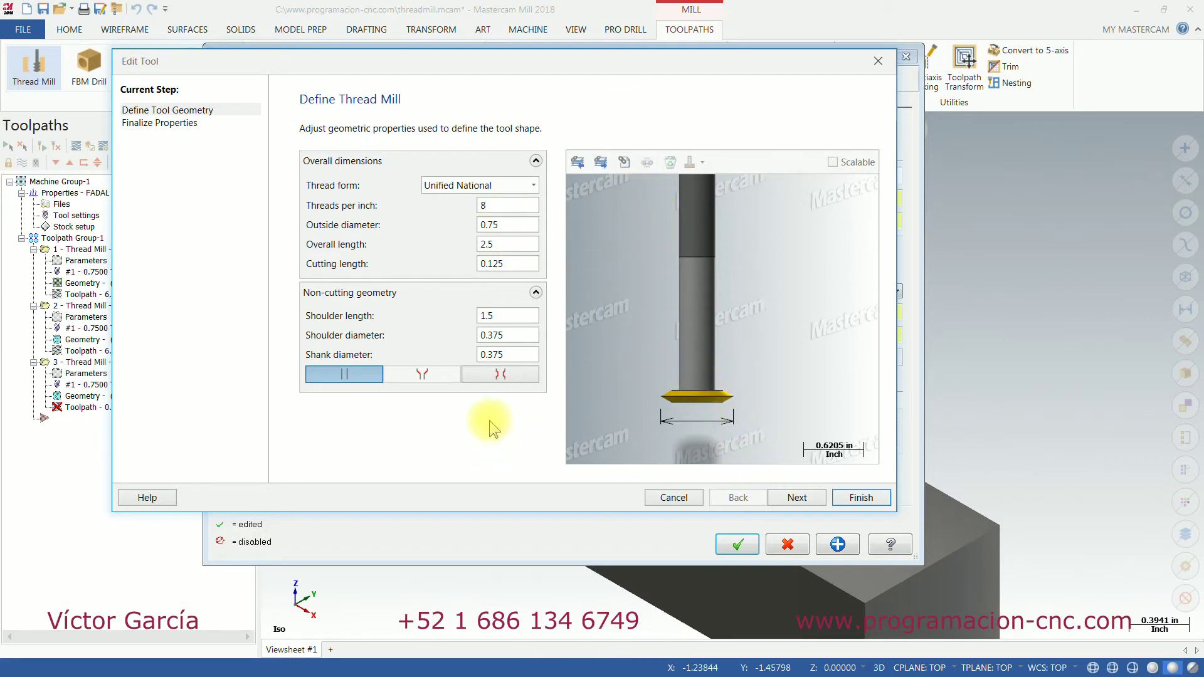
double_click(483, 205)
click(498, 224)
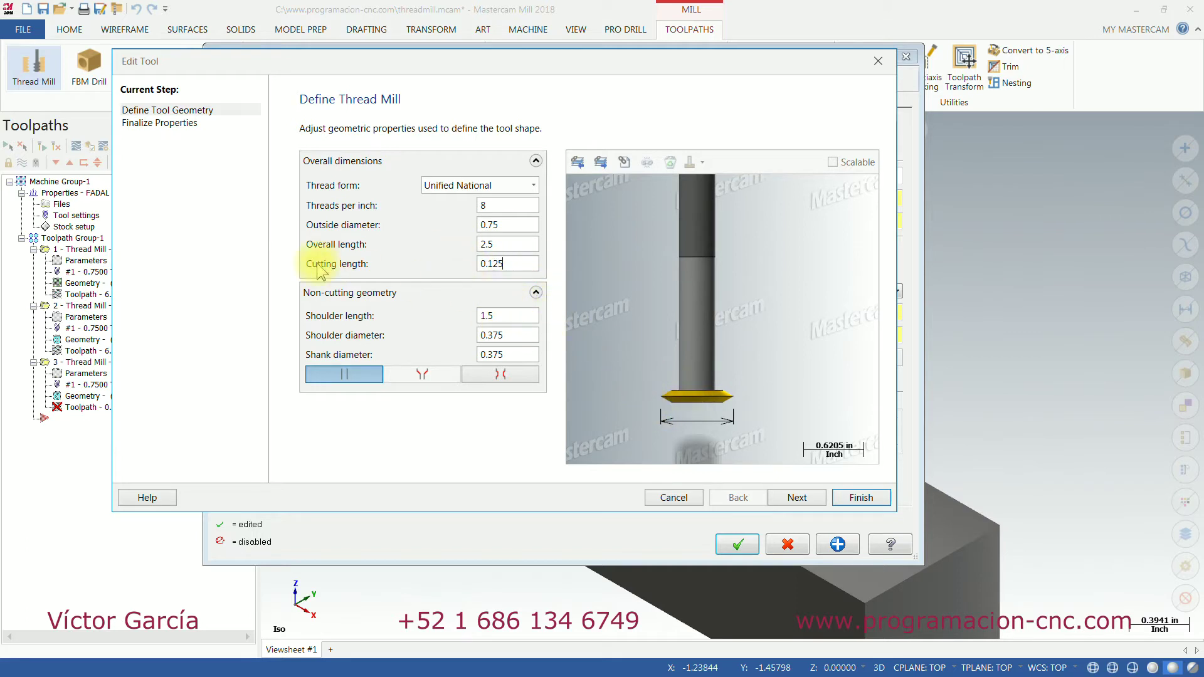
click(508, 263)
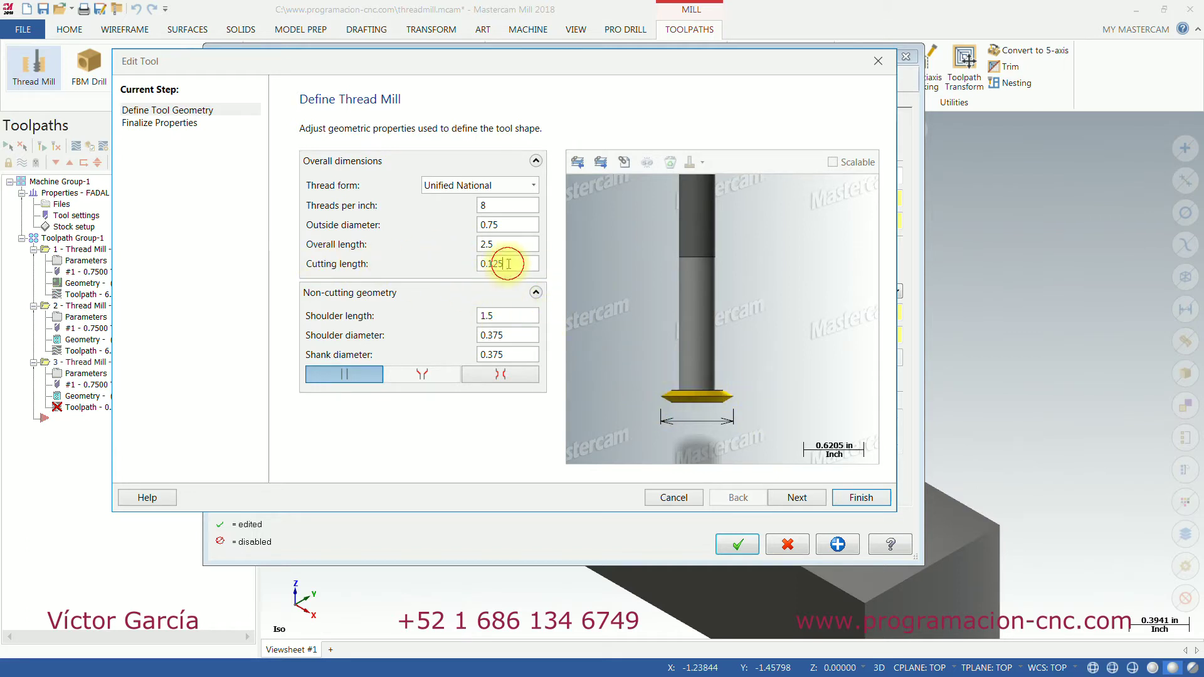
click(853, 500)
click(200, 285)
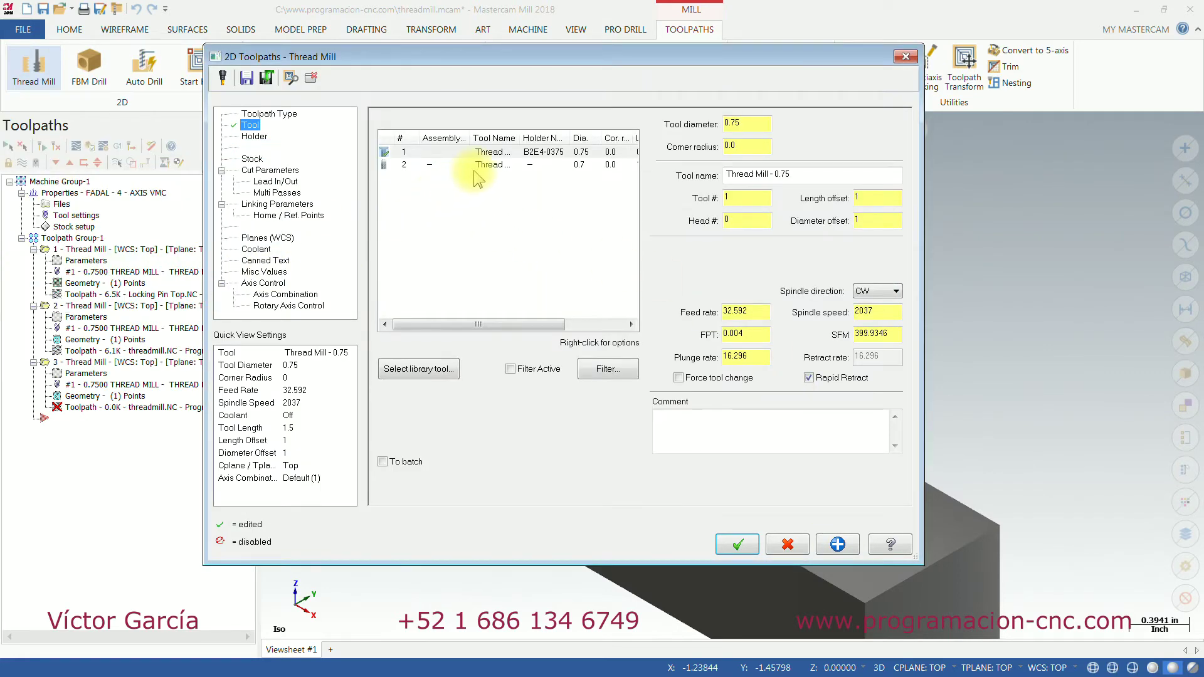
Step: Open the 0.7 diameter thread mill's geometry definition and set its cutting length to 0.1
click(475, 166)
double_click(475, 166)
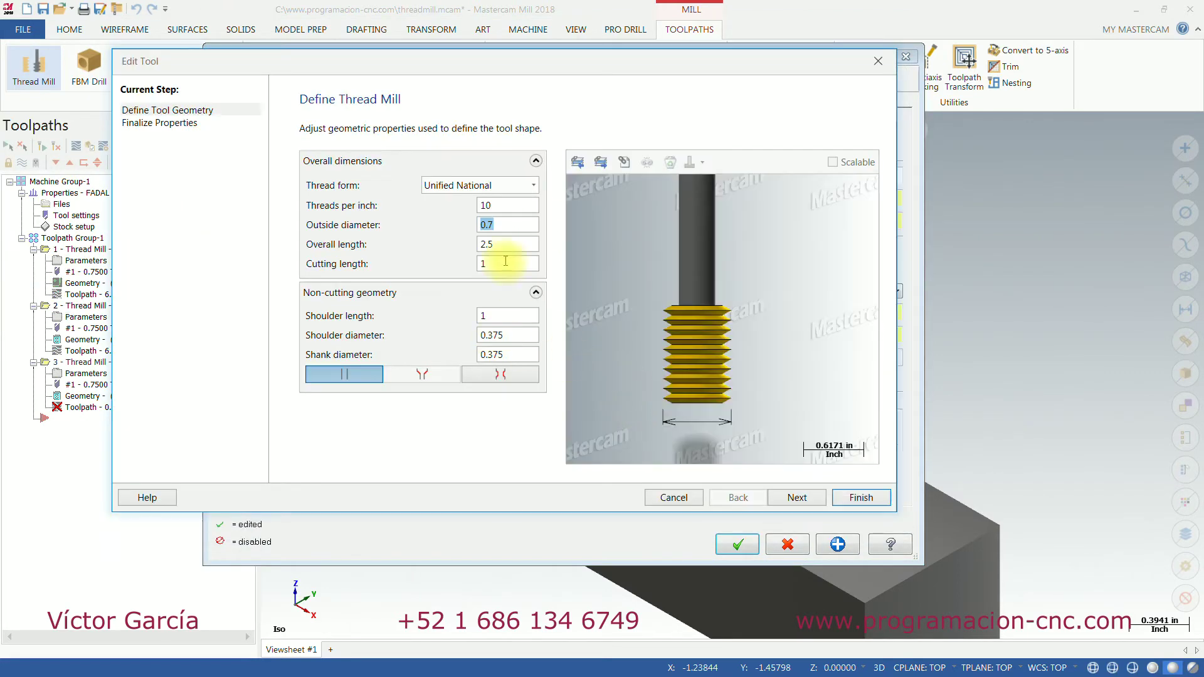
click(507, 266)
key(Home)
text(.)
key(Tab)
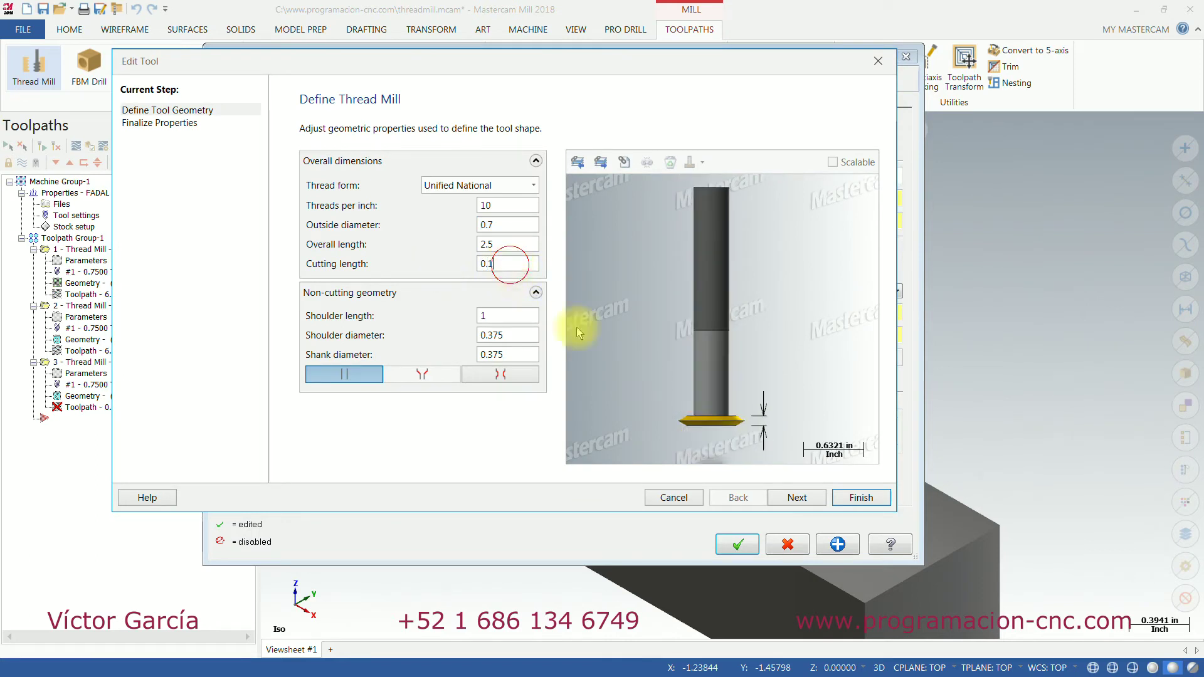
Step: Set the 0.7 diameter thread mill's cutting length to 1 and check its threads per inch
double_click(506, 261)
text(1)
key(Tab)
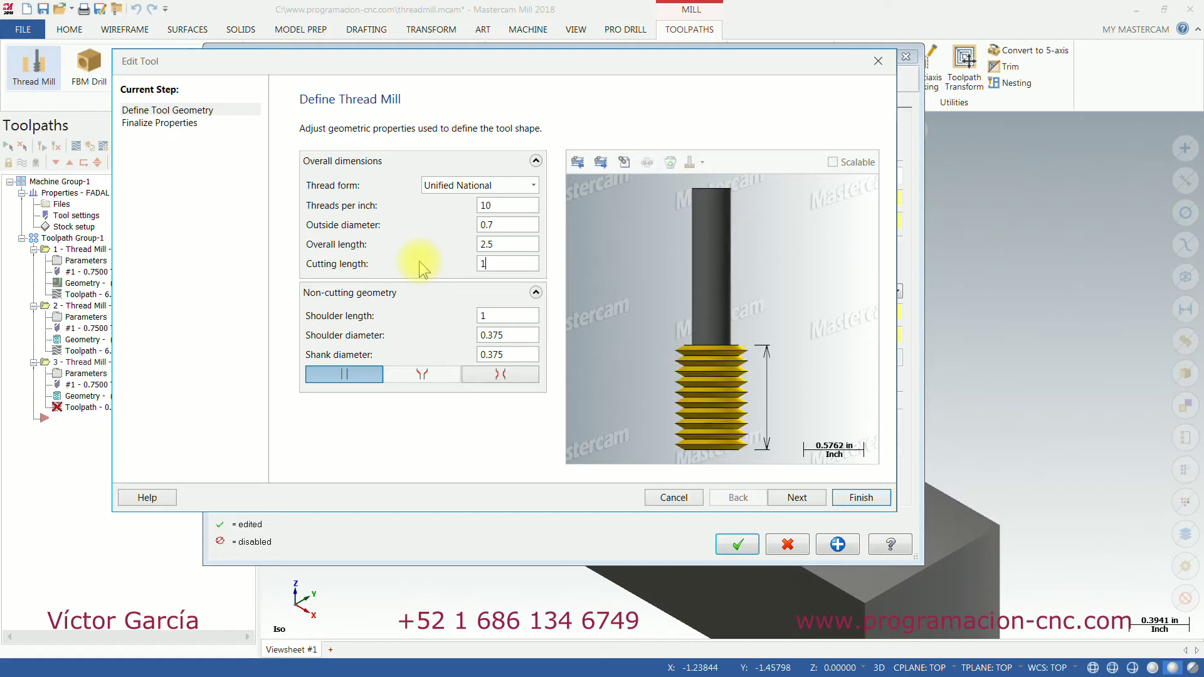
click(510, 207)
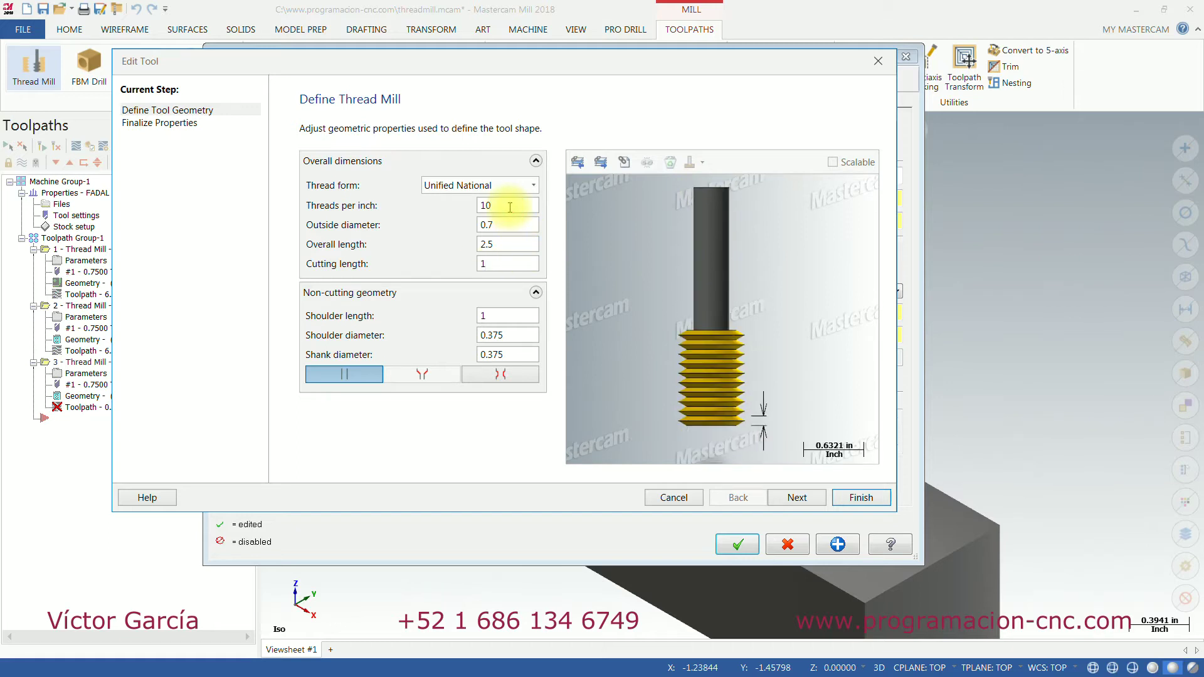
Step: Set the 0.7 diameter thread mill's cutting length to 0.1 and finish editing the tool
click(506, 266)
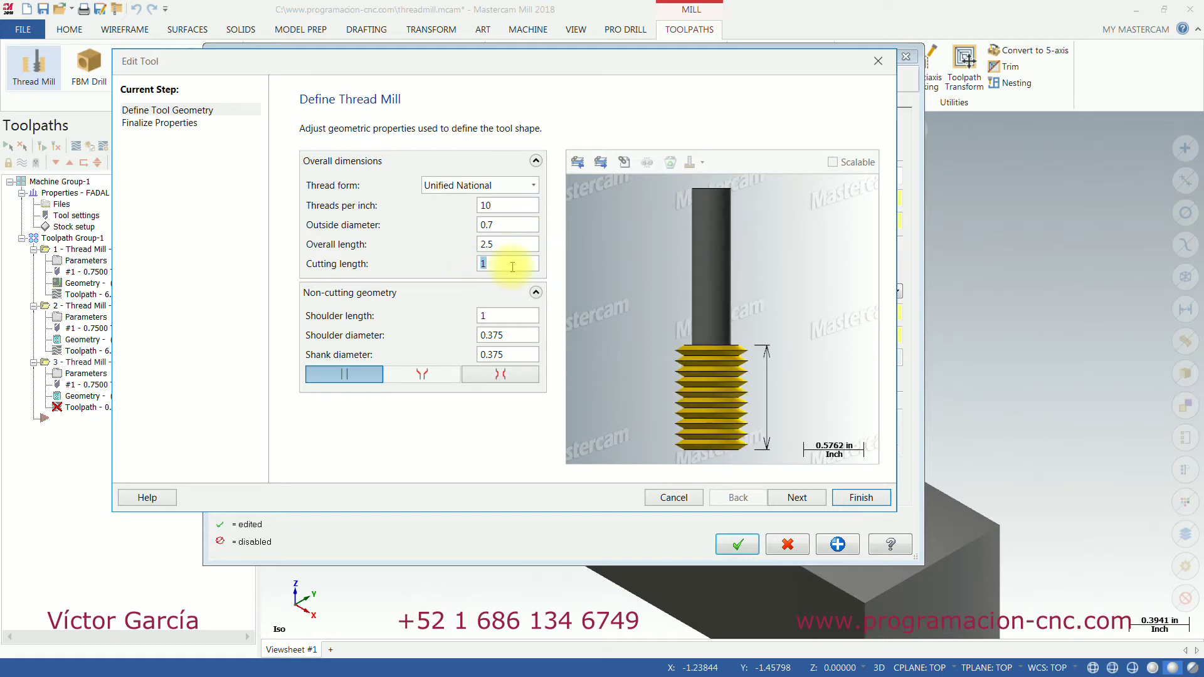
key(Left)
text(0.)
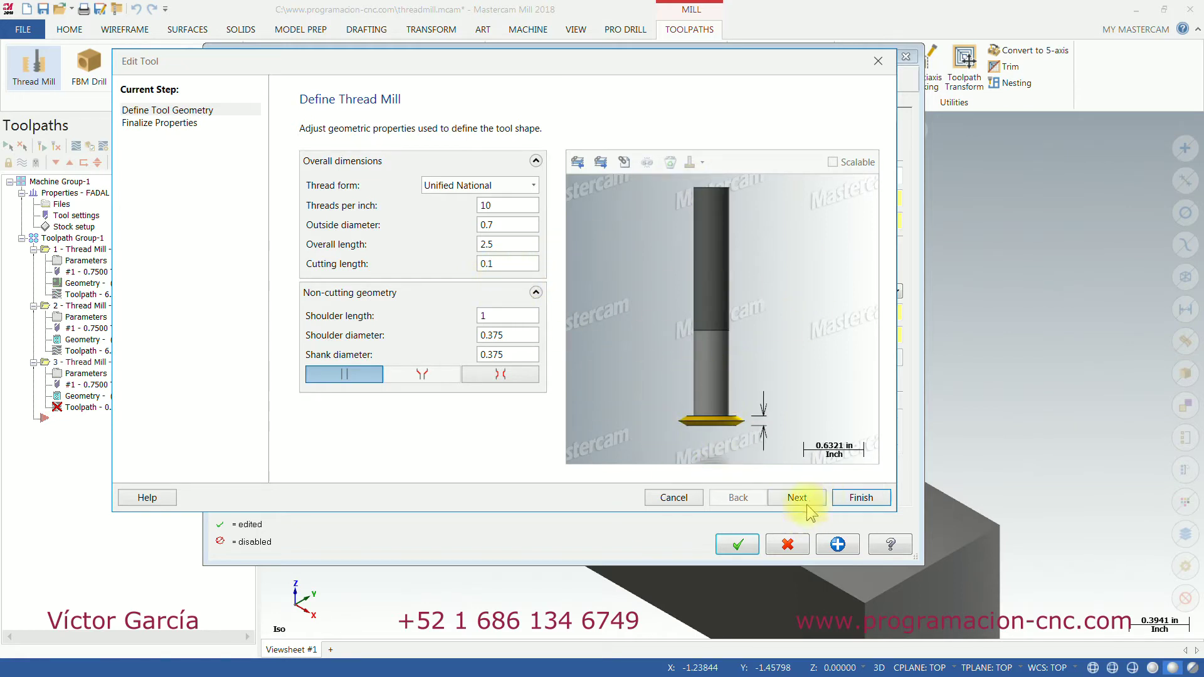
click(852, 497)
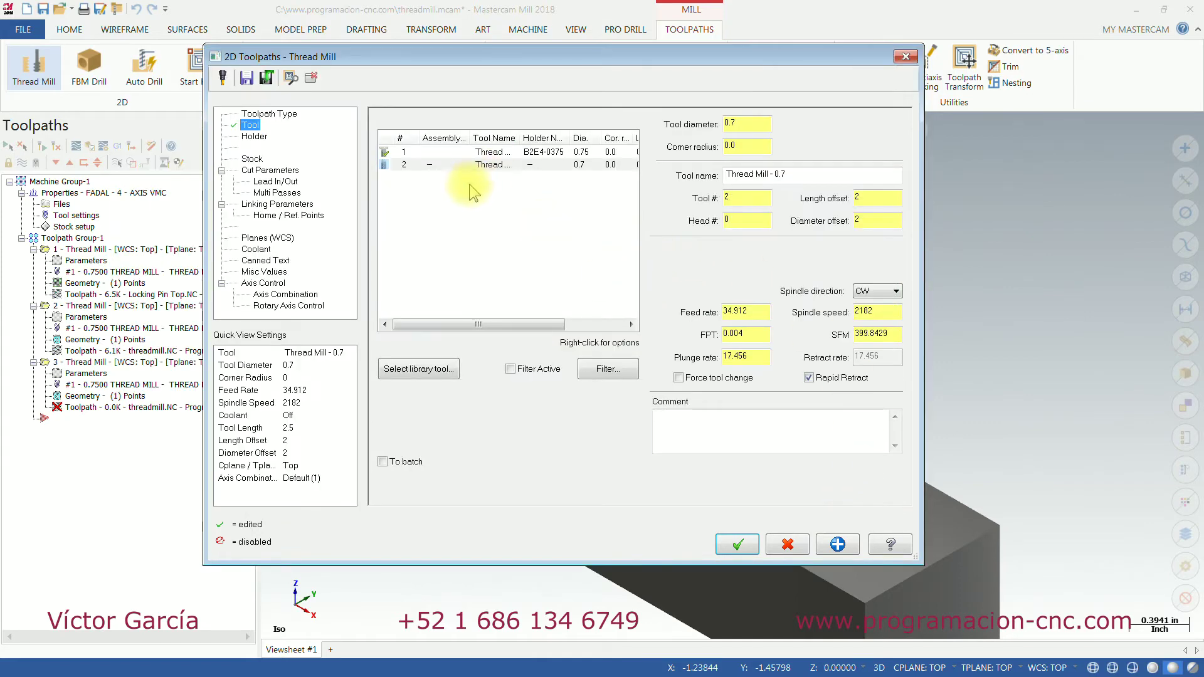
Step: Open the toolpath's cut parameters, check the number of active teeth, and set the thread pitch to 0.076923
click(269, 170)
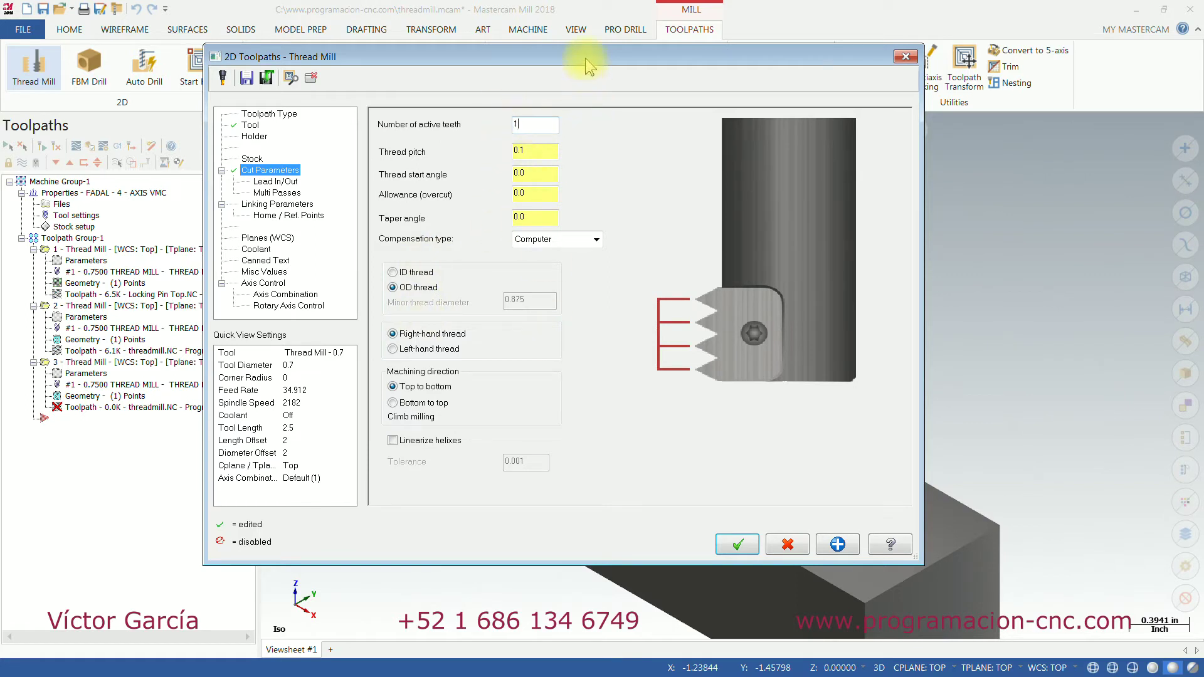
click(534, 124)
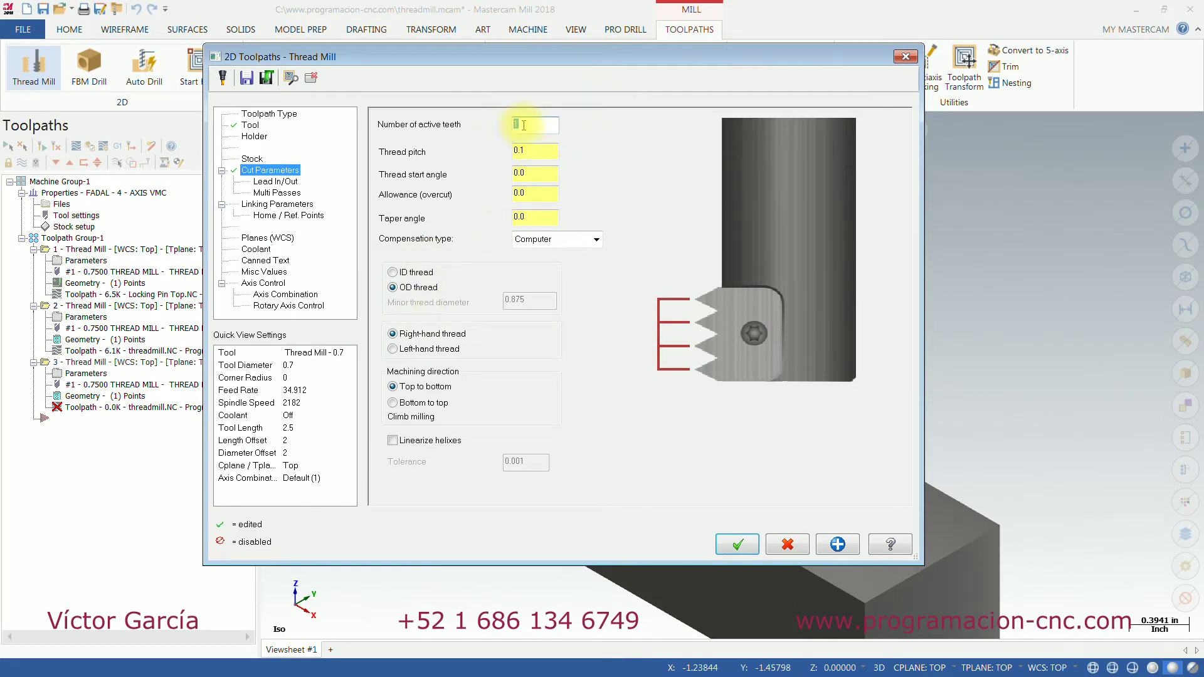
click(539, 152)
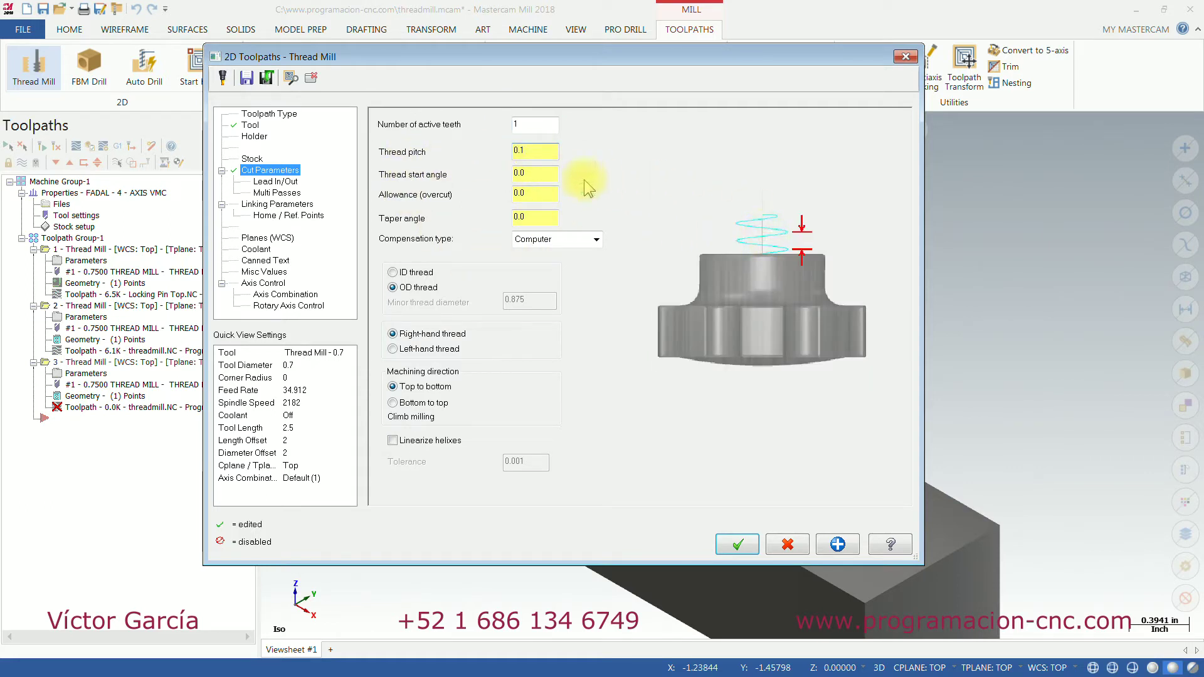
click(540, 153)
double_click(541, 153)
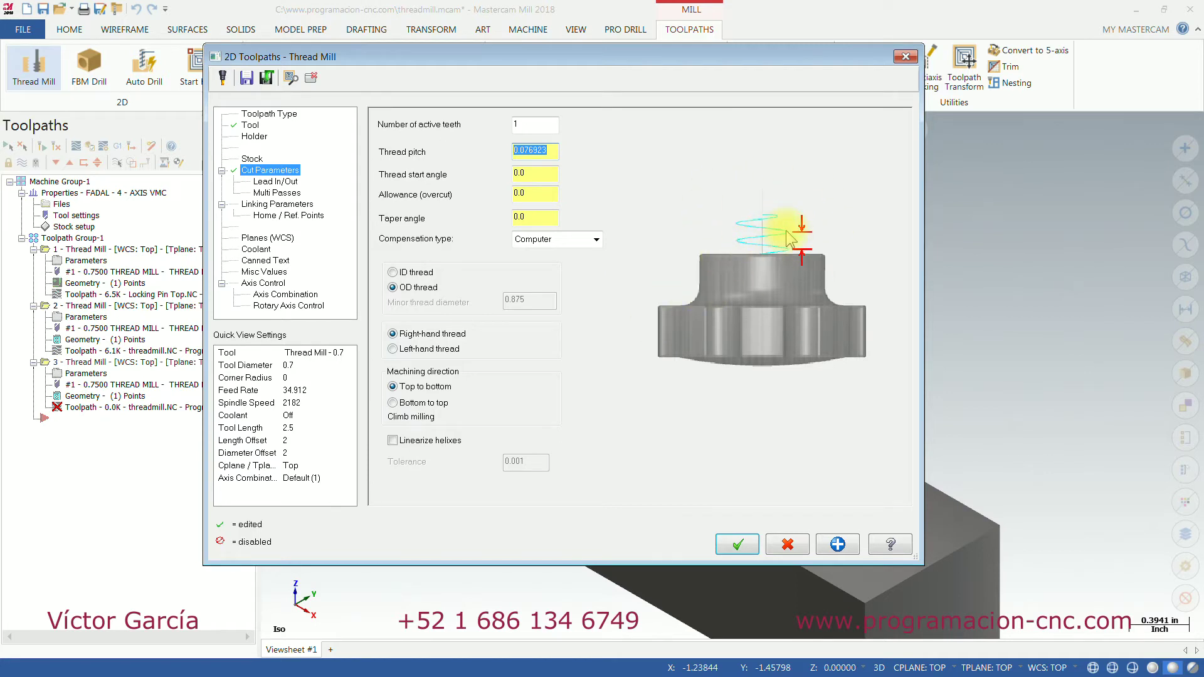
Step: Try a thread pitch of 0.05, and set the pitch to 1/10
double_click(549, 152)
text(1)
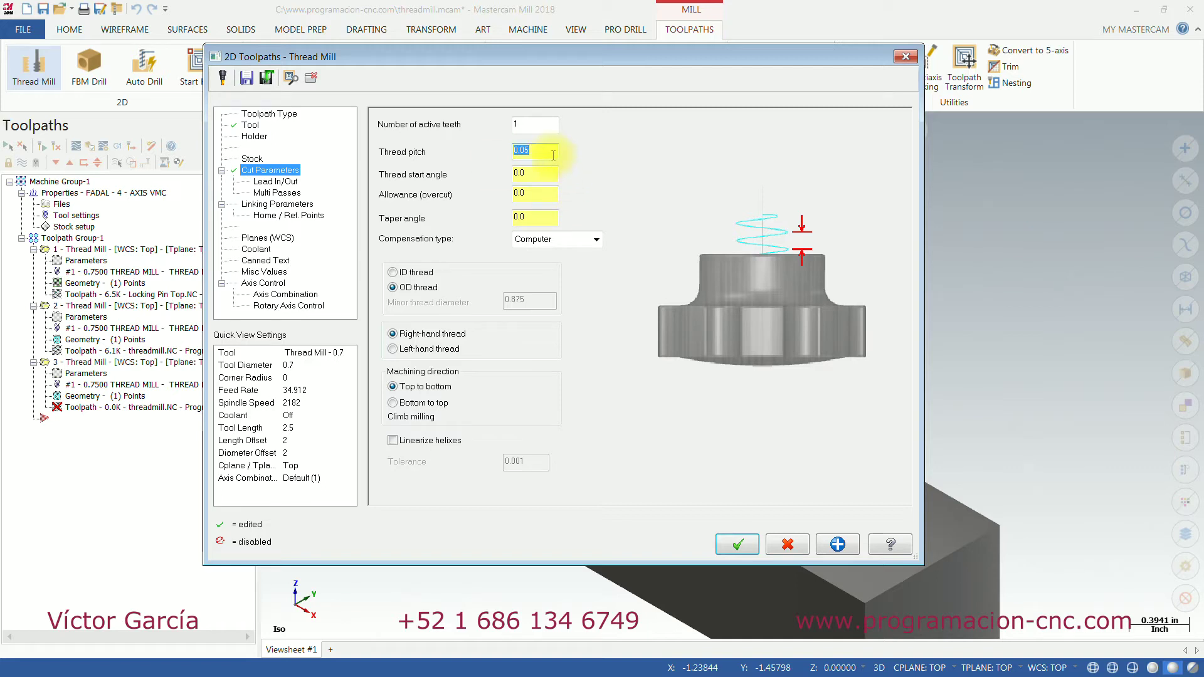
text(1/10)
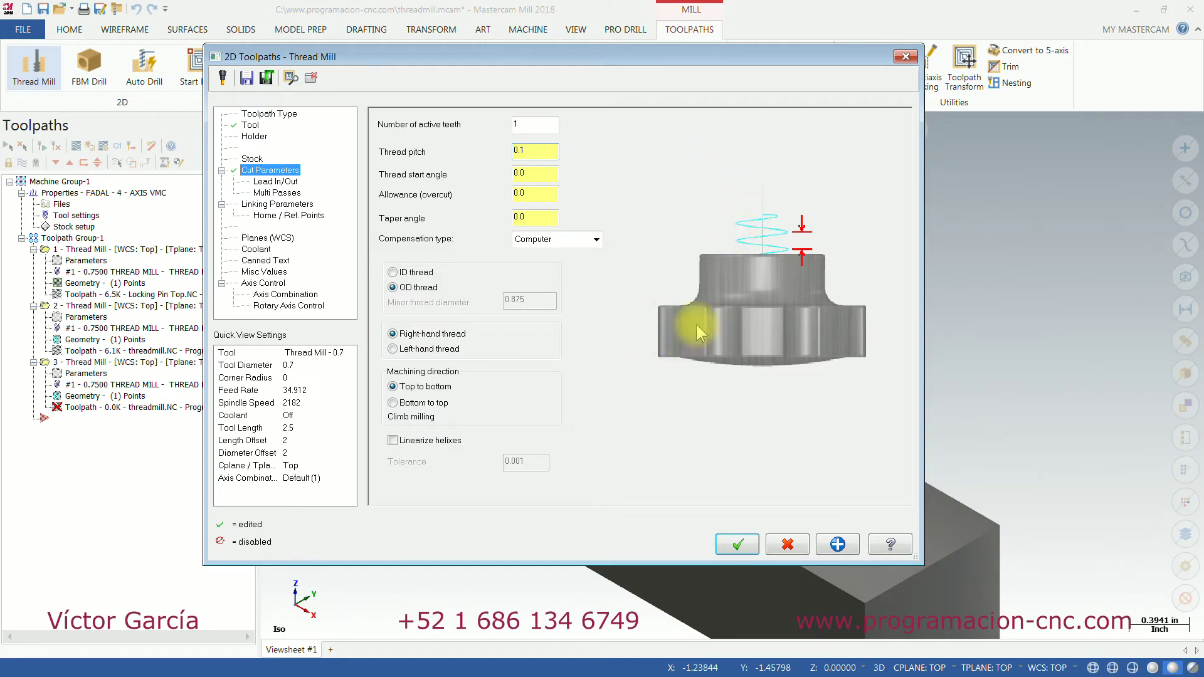
Step: Compare the ID and OD thread options and set the toolpath to cut an ID thread
click(419, 272)
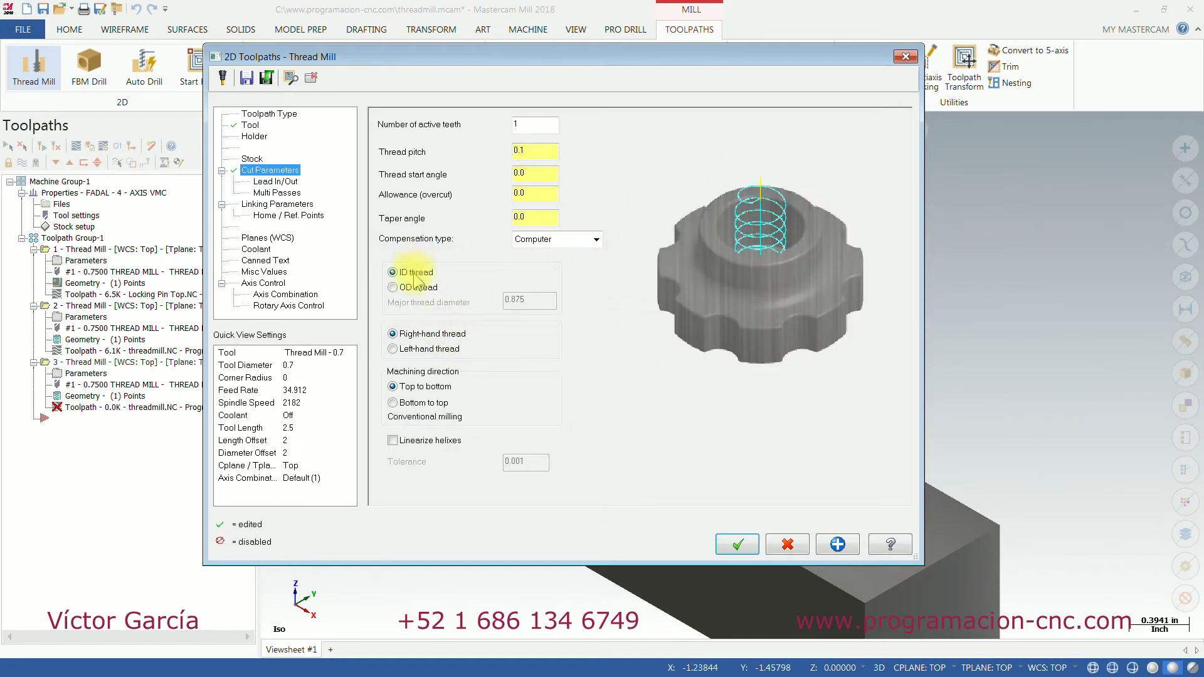
click(415, 287)
click(417, 272)
click(414, 287)
click(417, 273)
click(415, 287)
click(417, 272)
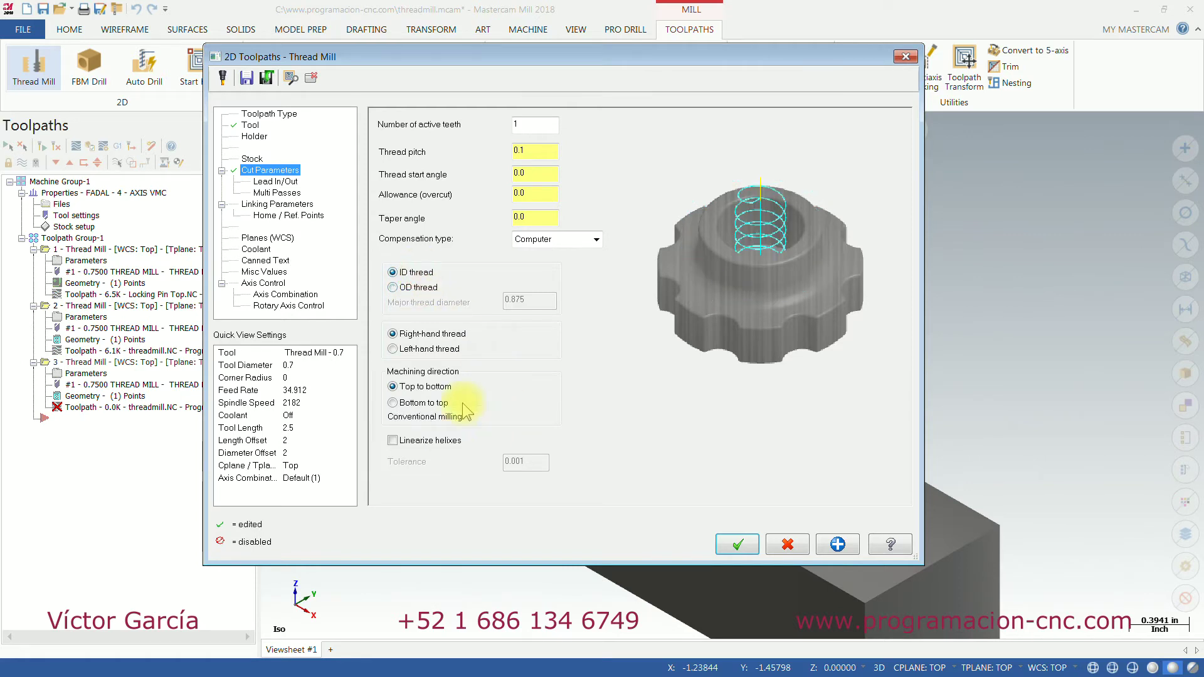
Step: Compare the thread hand, machining direction and thread type options, keeping a right-hand ID thread machined top to bottom
click(426, 349)
click(430, 334)
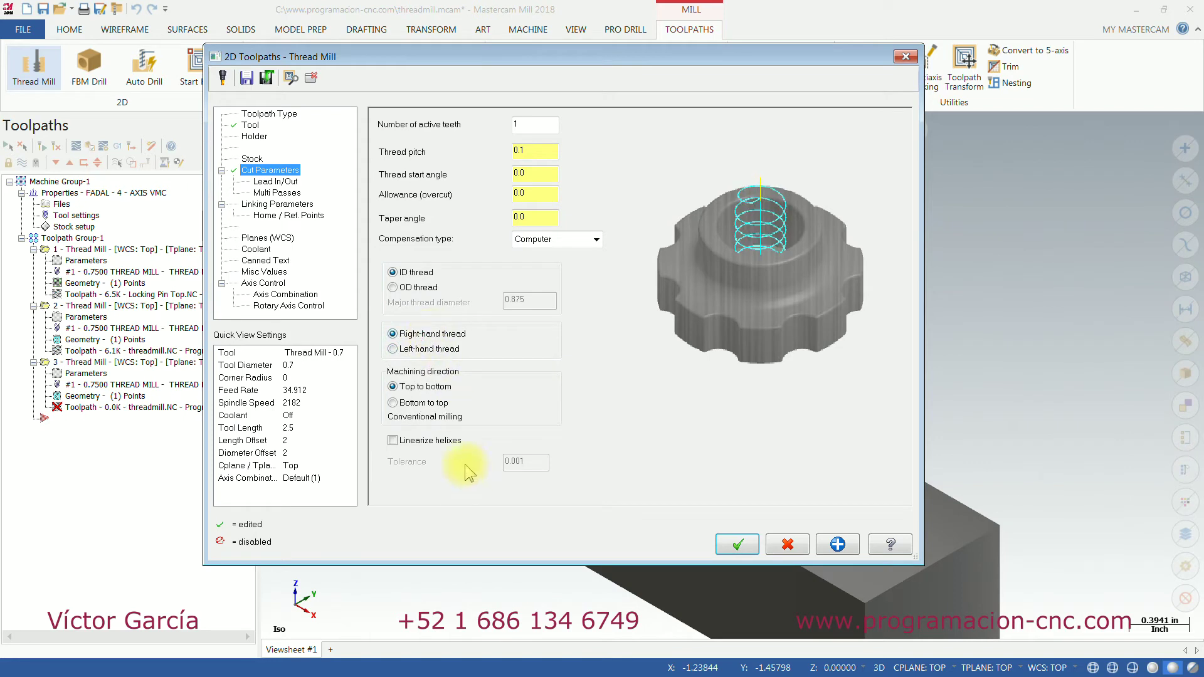
click(424, 404)
click(425, 287)
click(417, 273)
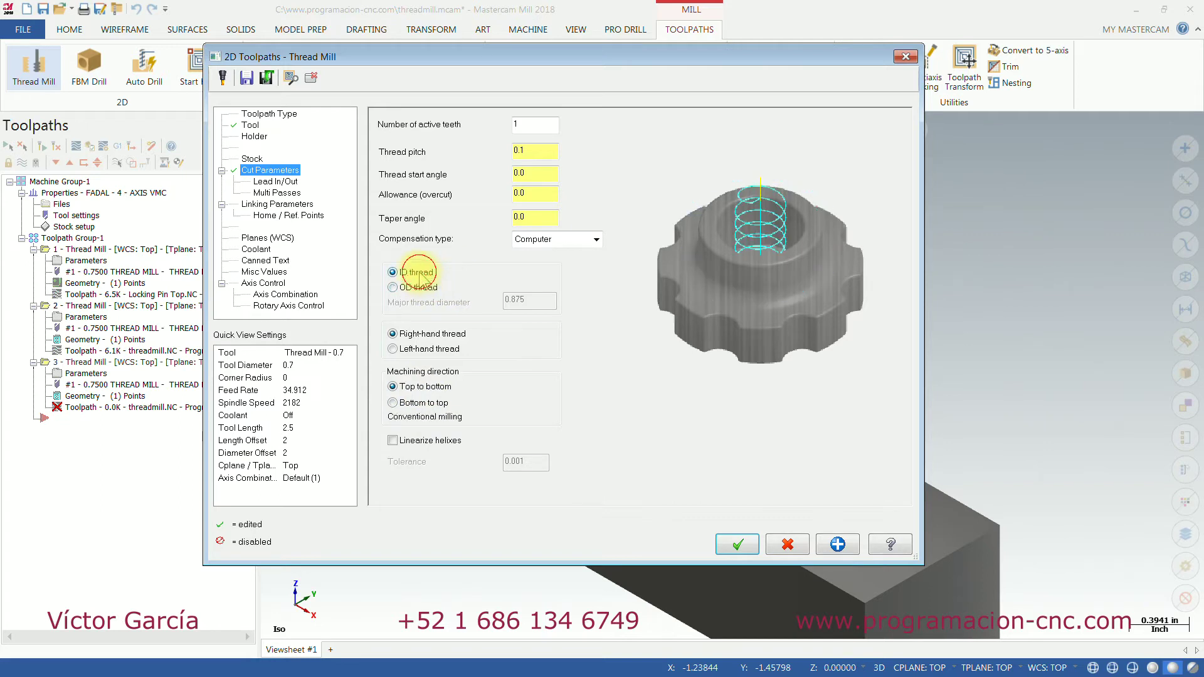
Step: Review the lead in/out and multi-pass settings, and make the feed plane and top of thread absolute in the linking parameters
click(276, 181)
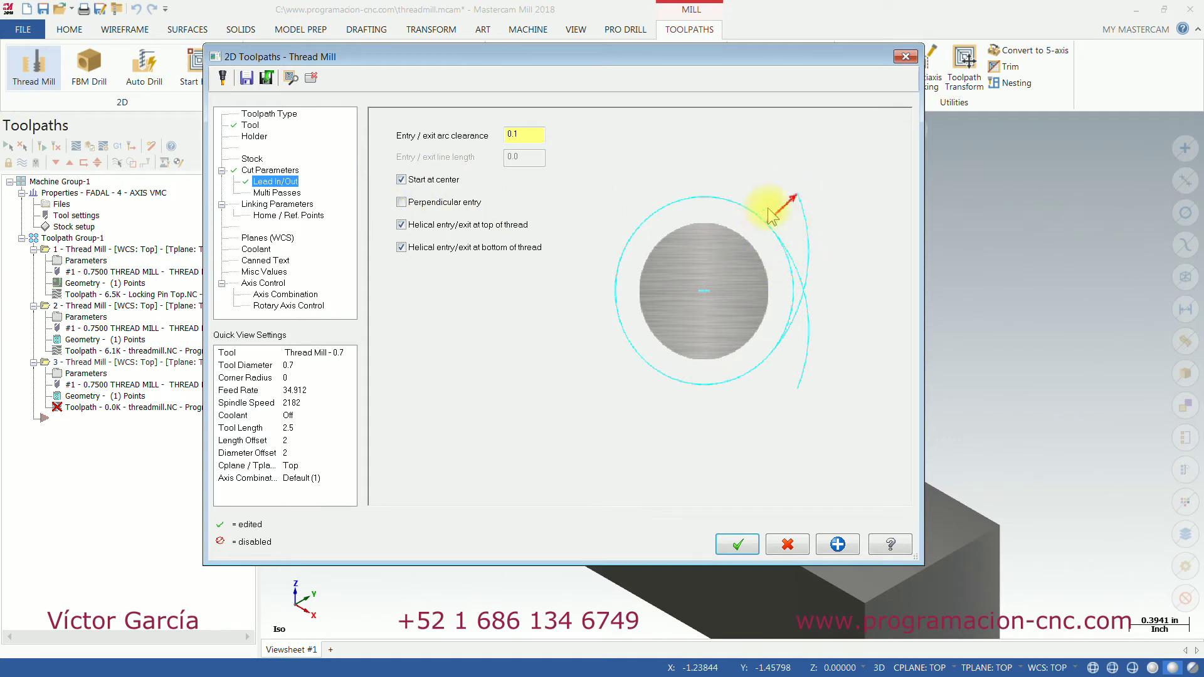
click(277, 193)
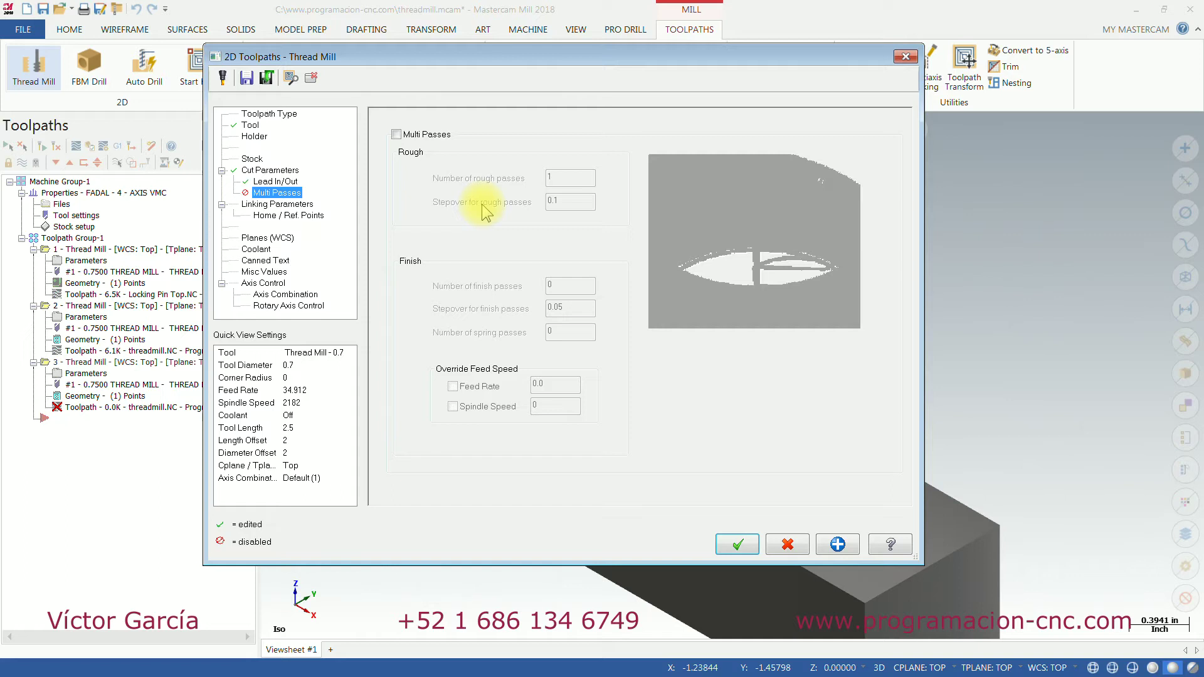
click(285, 204)
click(731, 290)
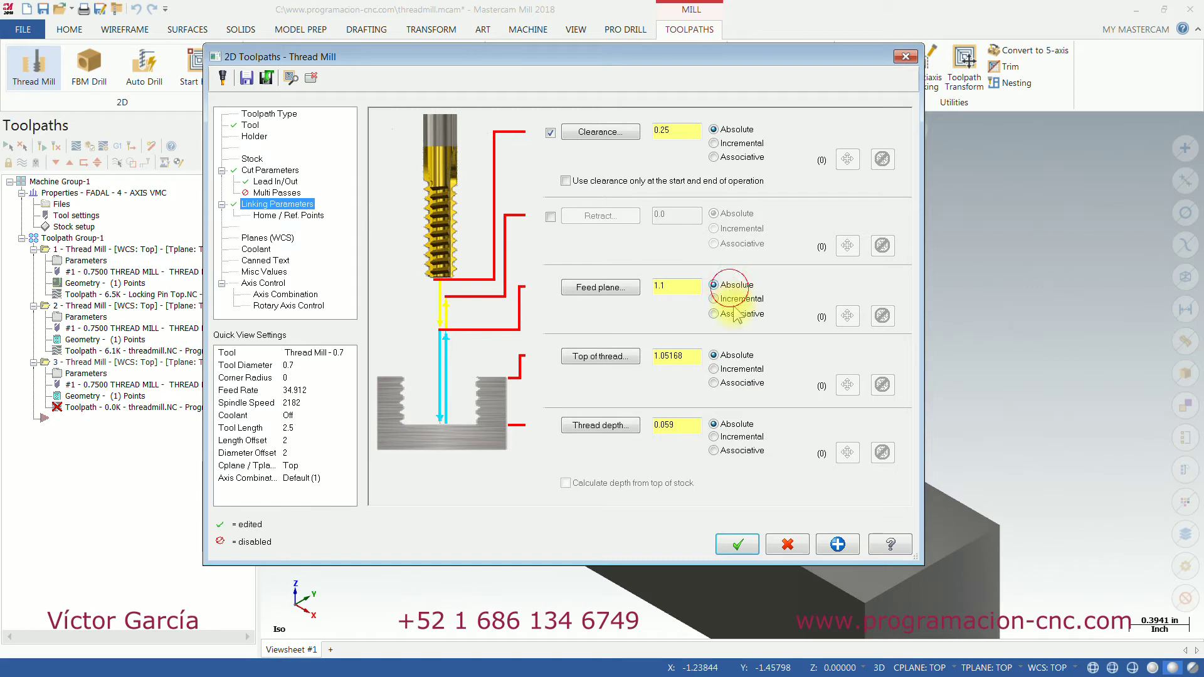
click(729, 354)
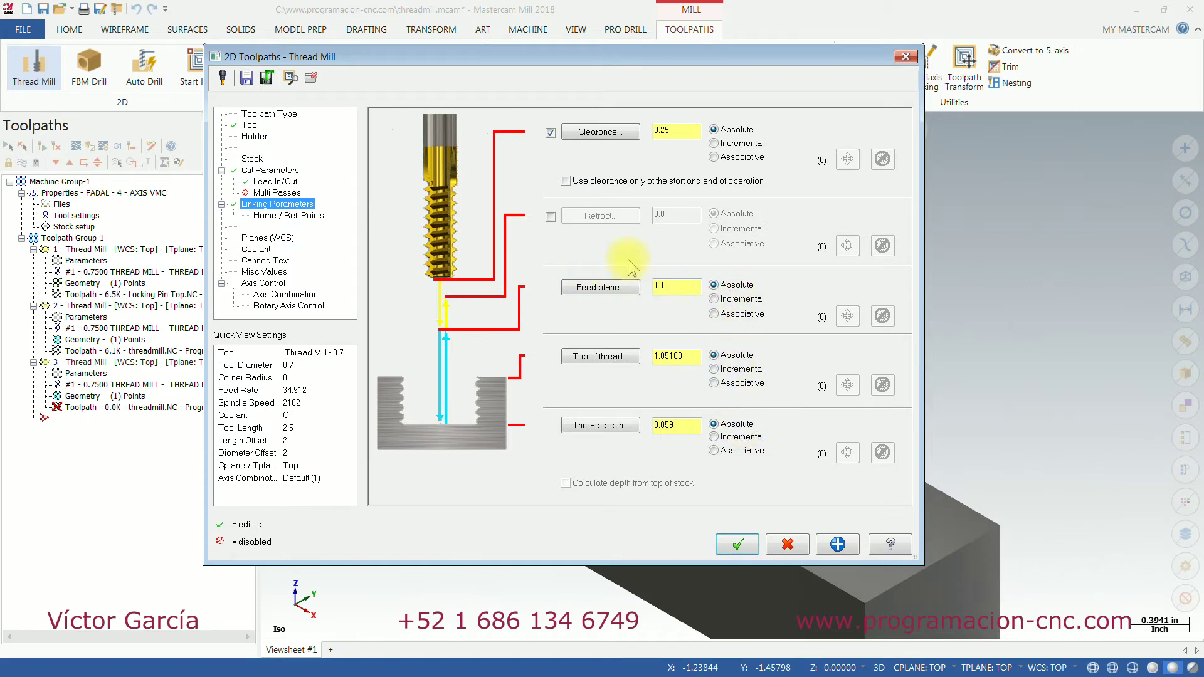
Step: Set the feed plane and top of thread to 0.059 by picking the block's upper corner
click(589, 286)
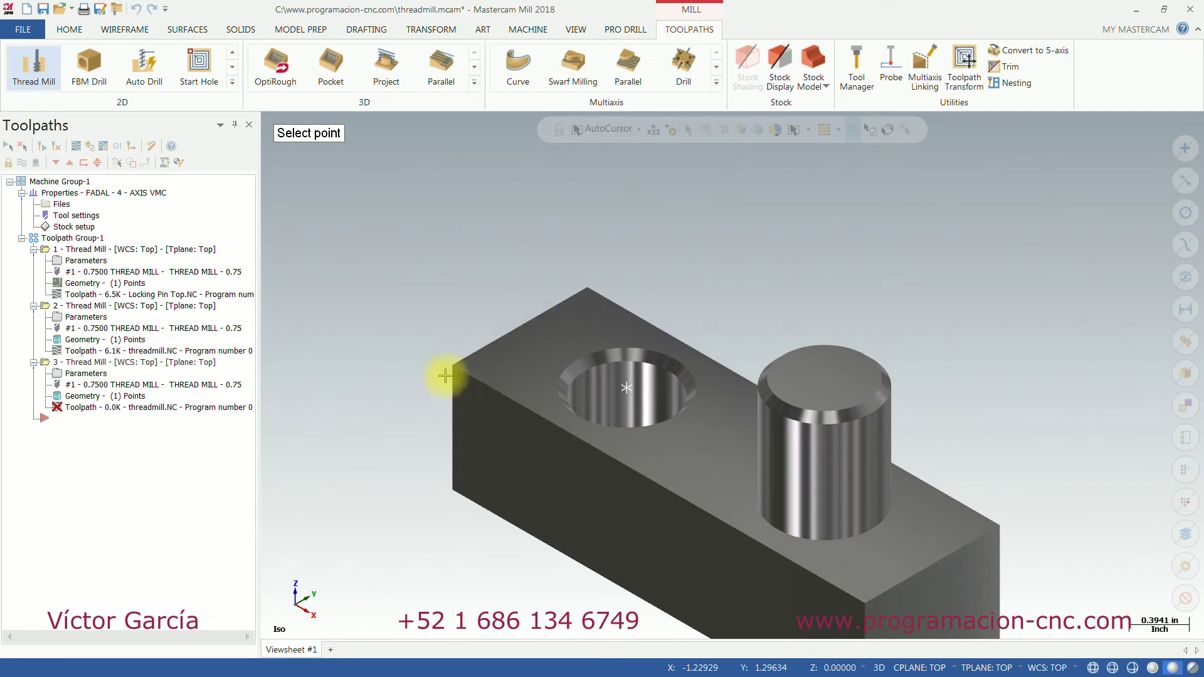
click(465, 375)
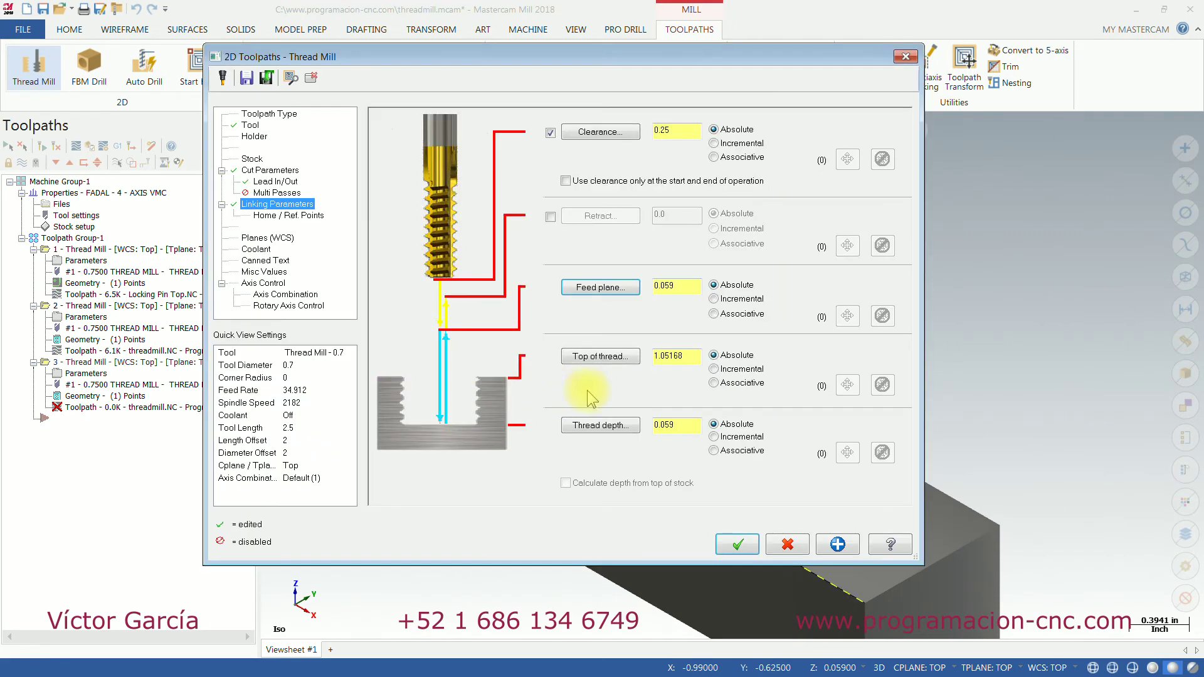
click(685, 289)
click(599, 357)
click(453, 367)
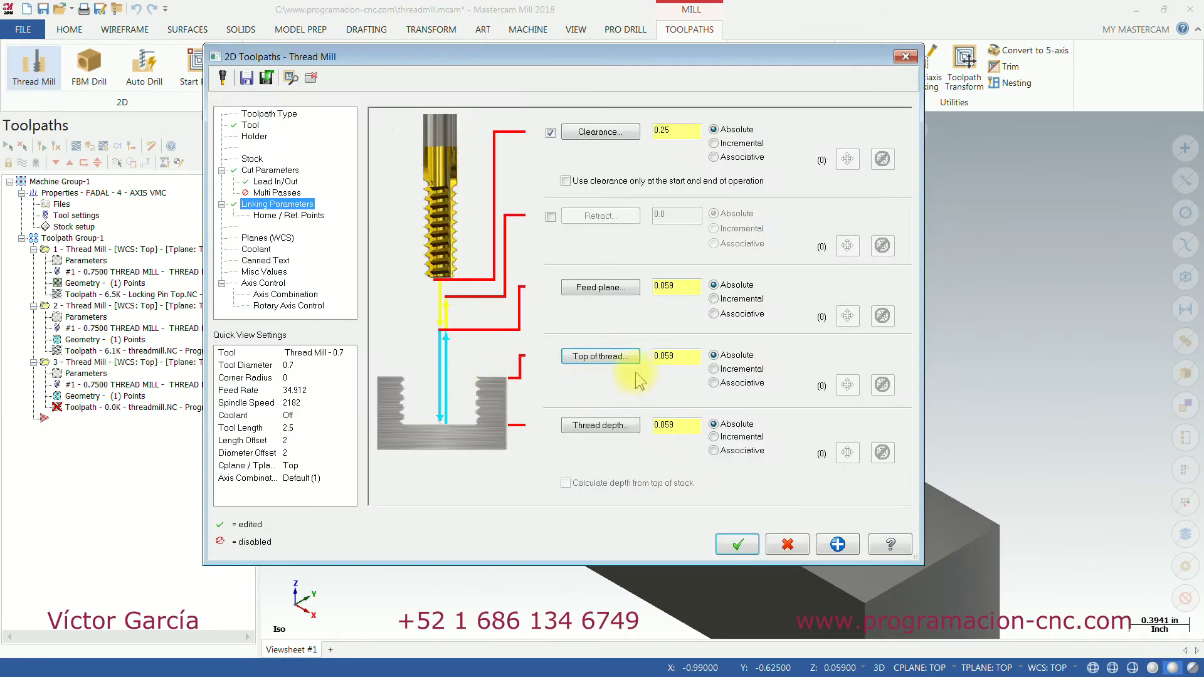
Step: Set the feed plane to 0.5 in the linking parameters
click(593, 286)
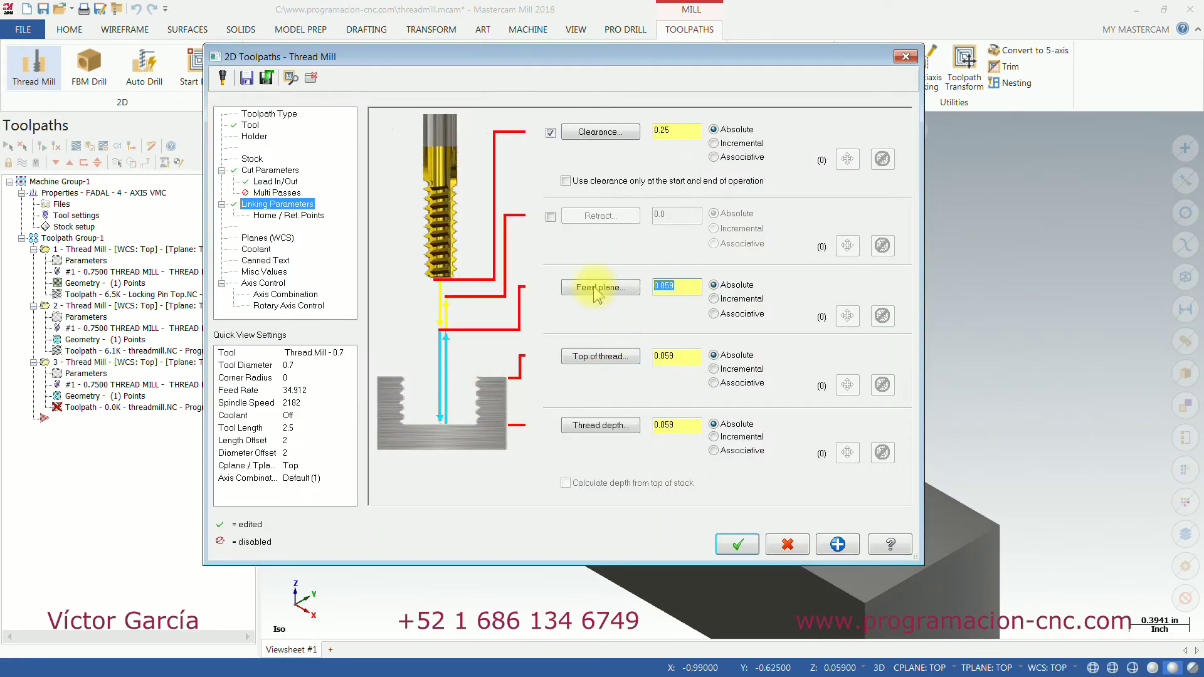
key(BackSpace)
click(676, 355)
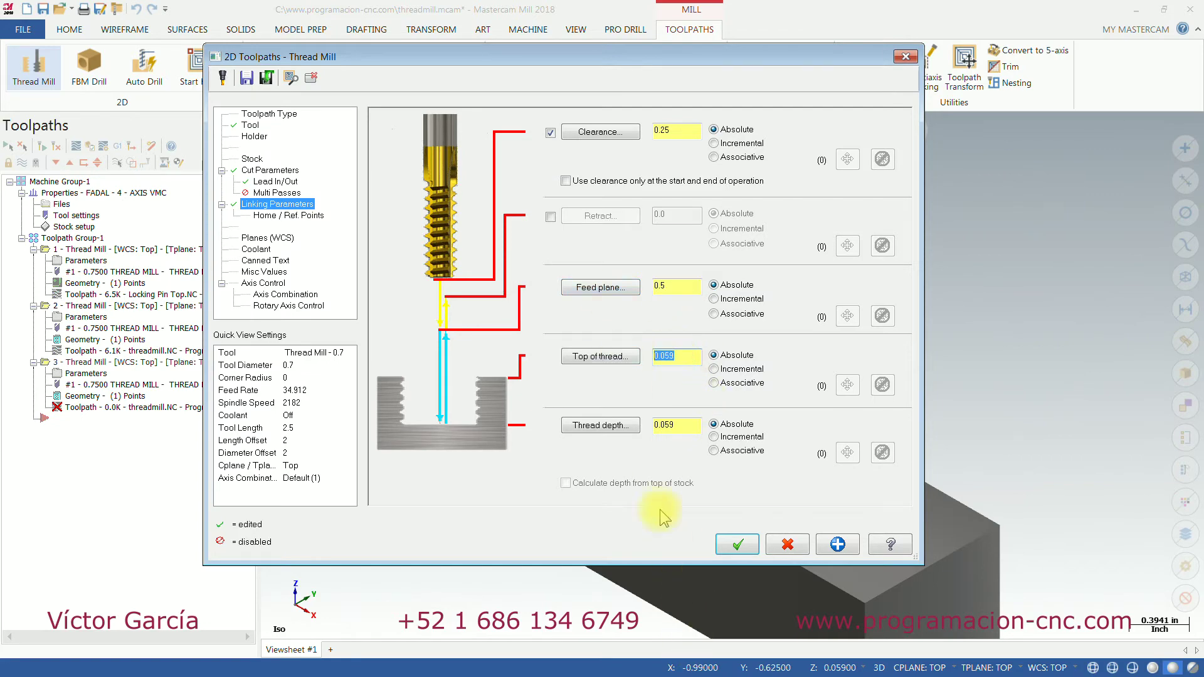
Step: Pick the block's lower corner as the thread depth reference, and set the thread depth to -1
click(595, 428)
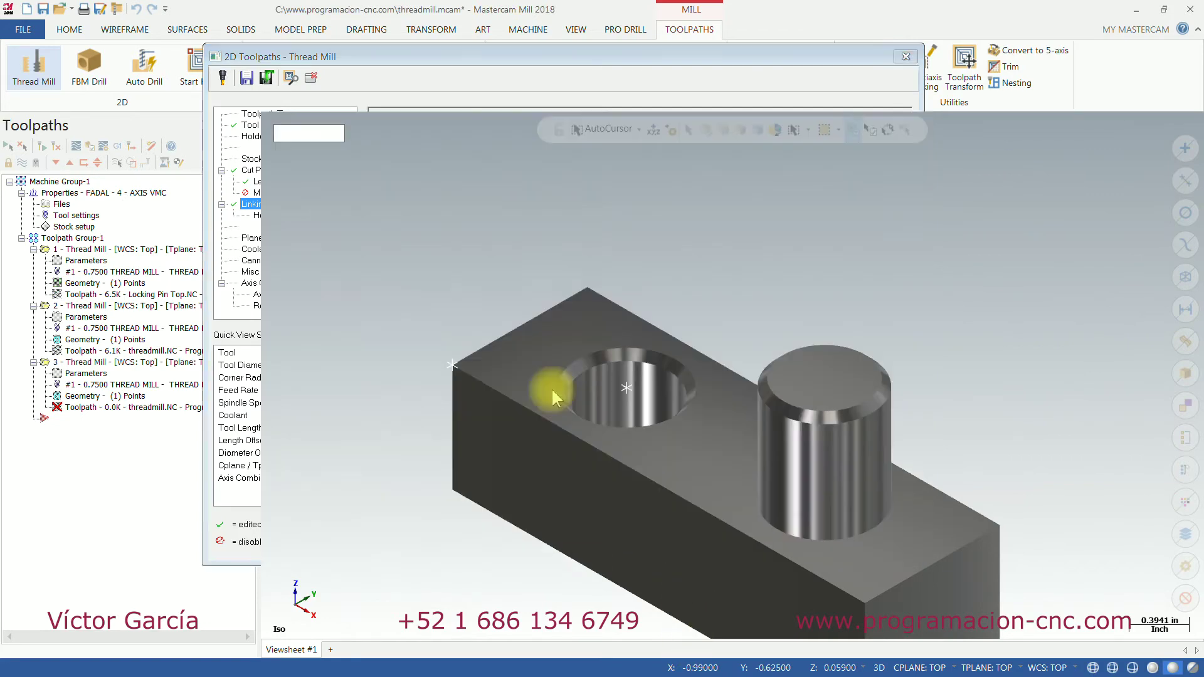
click(456, 493)
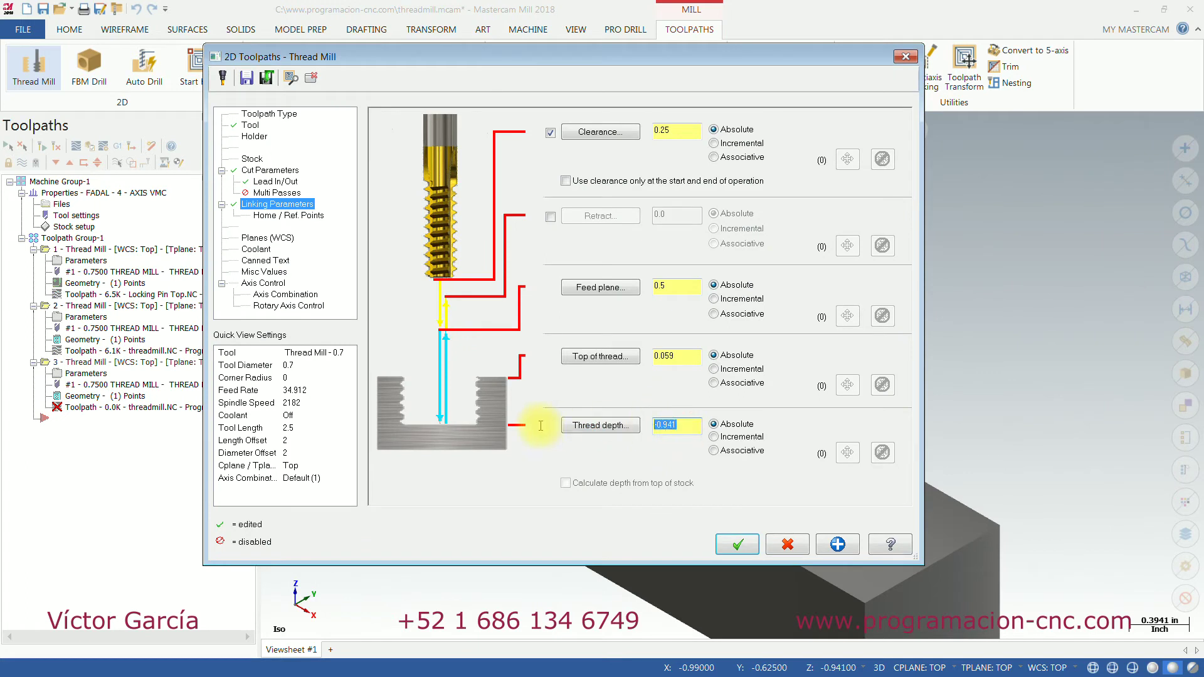
text(-1)
Step: Return to the cut parameters and compare the OD and ID thread options, keeping ID thread
click(270, 169)
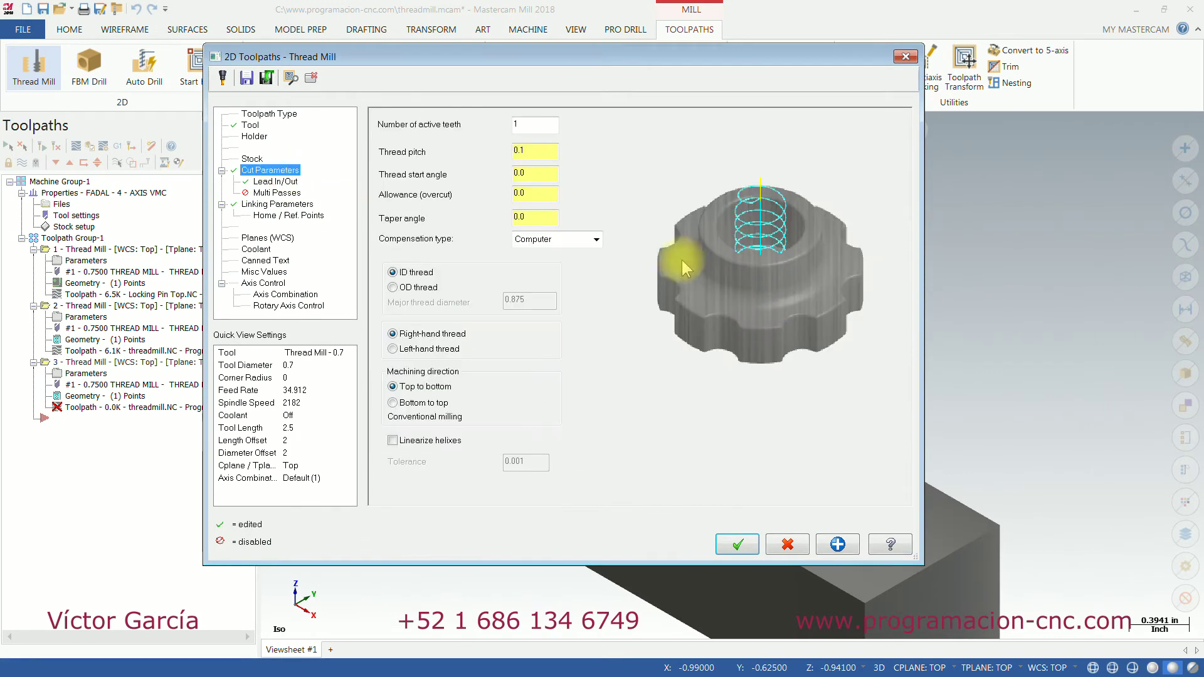
click(414, 287)
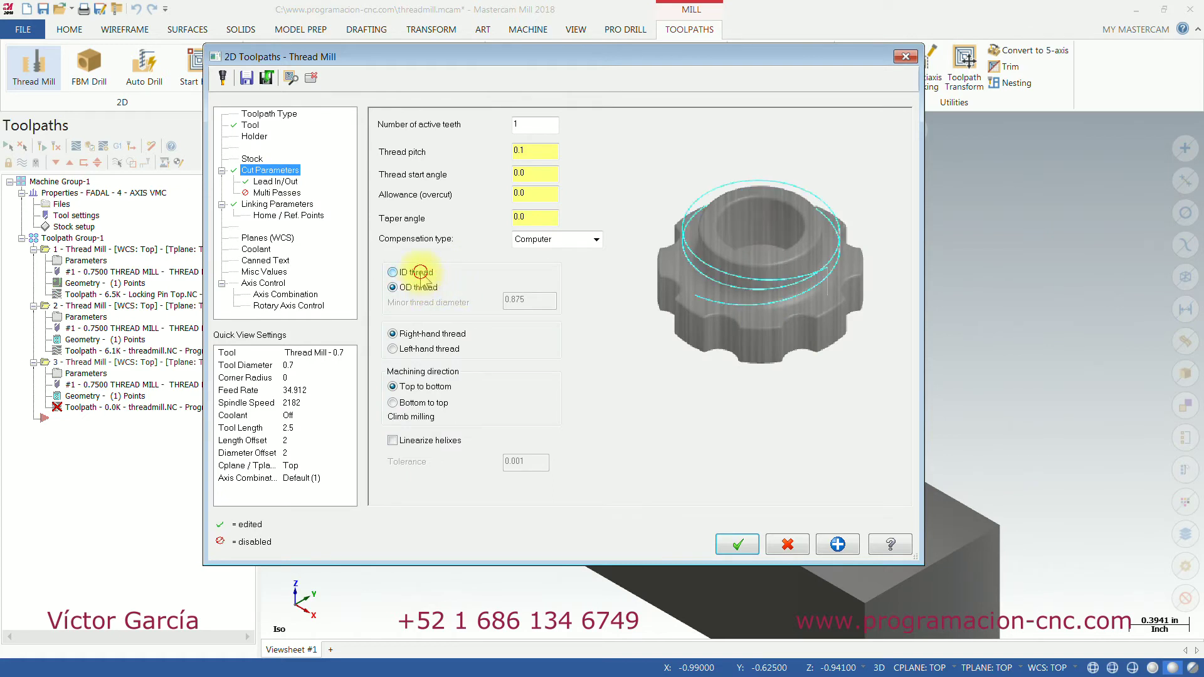
click(420, 274)
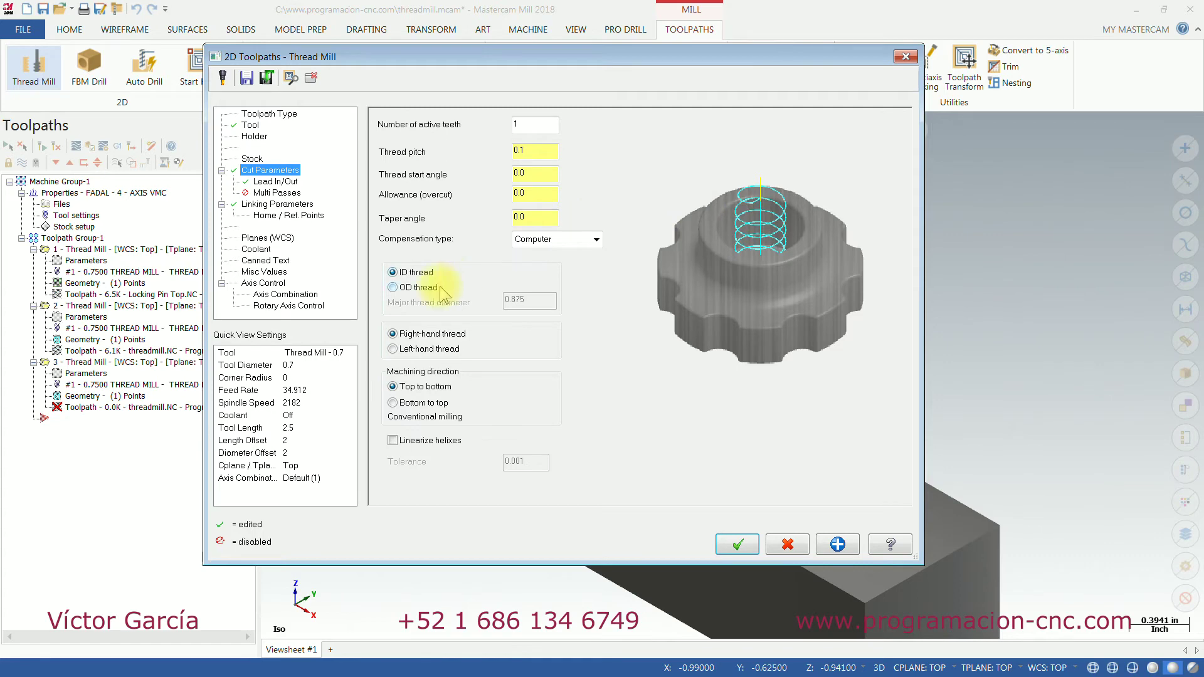
Step: Compare OD thread with ID thread once more, keep ID thread, and accept the parameters to generate the hole's toolpath
click(419, 289)
click(406, 272)
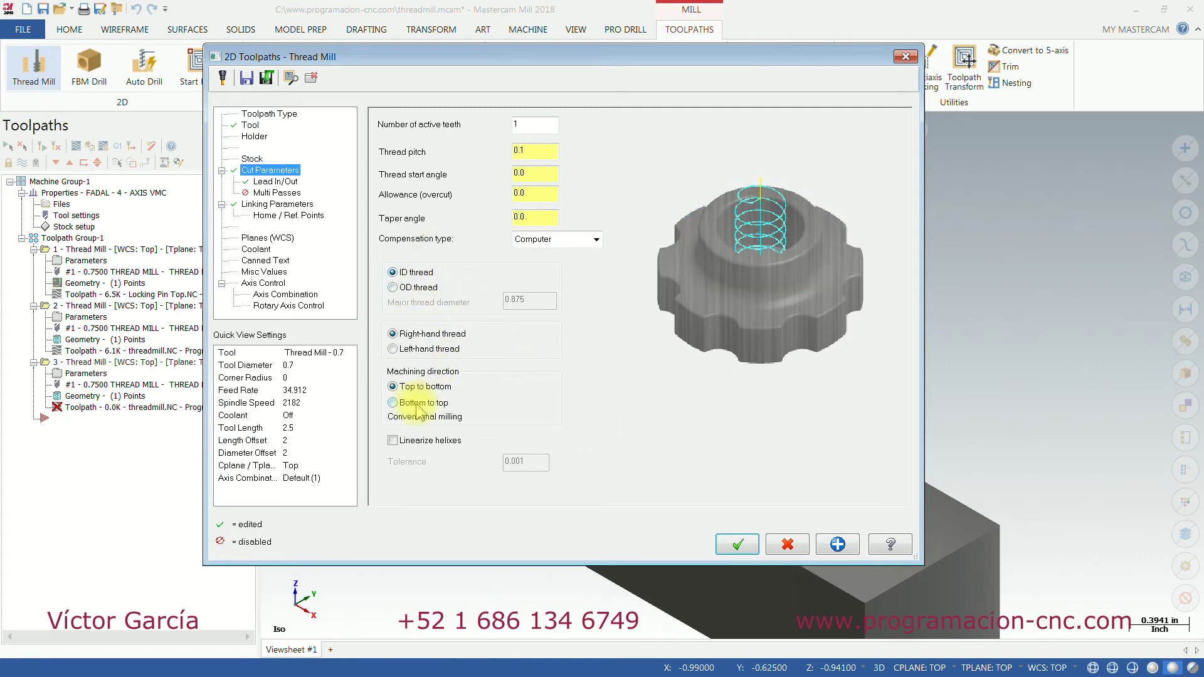
click(730, 544)
Step: Backplot the hole's thread mill toolpath, examining the tool motion from the top and with shading off
click(76, 145)
middle_drag(608, 277, 545, 295)
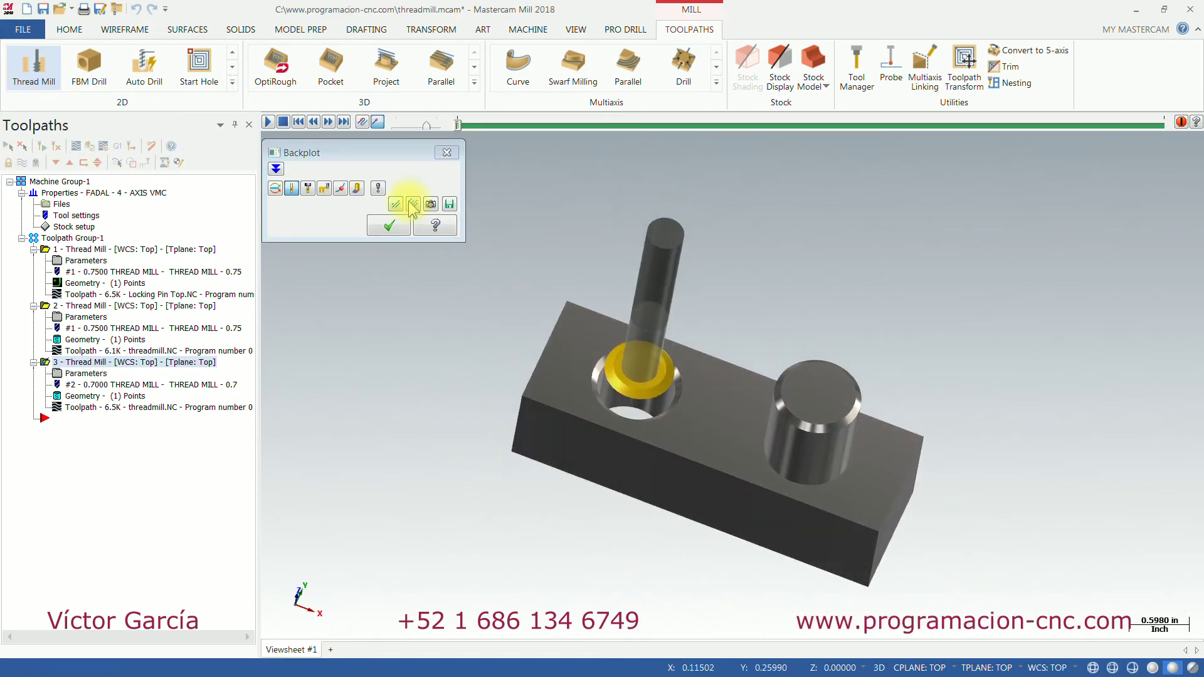
click(267, 122)
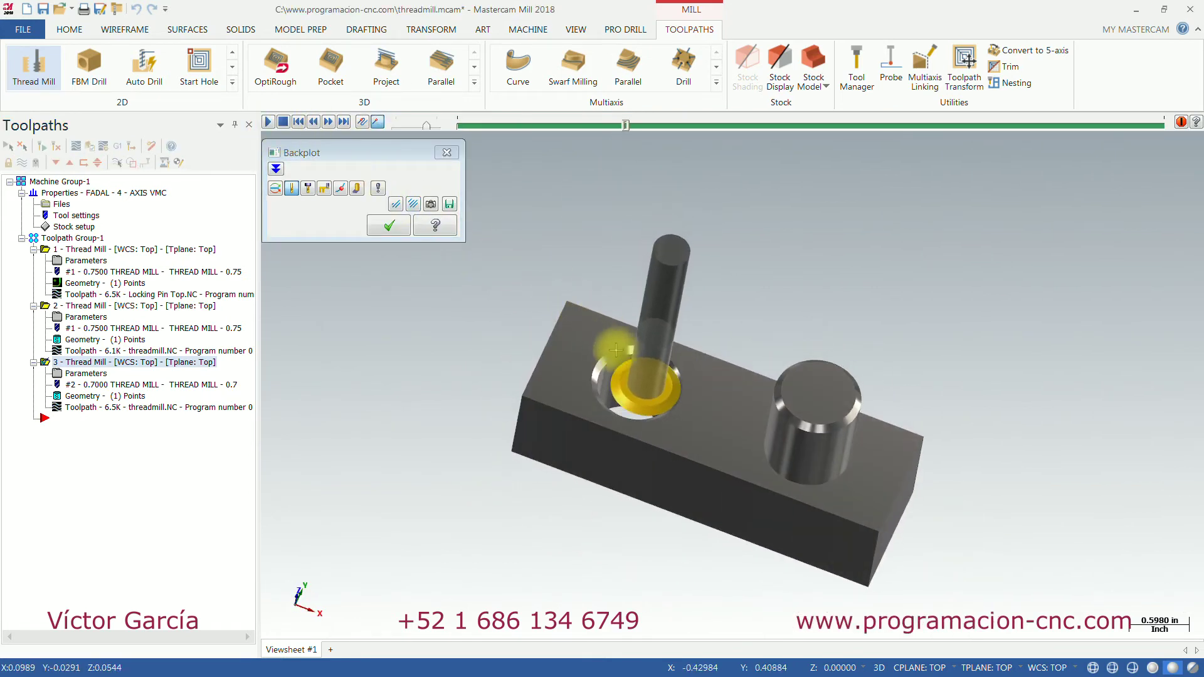
key(alt+1)
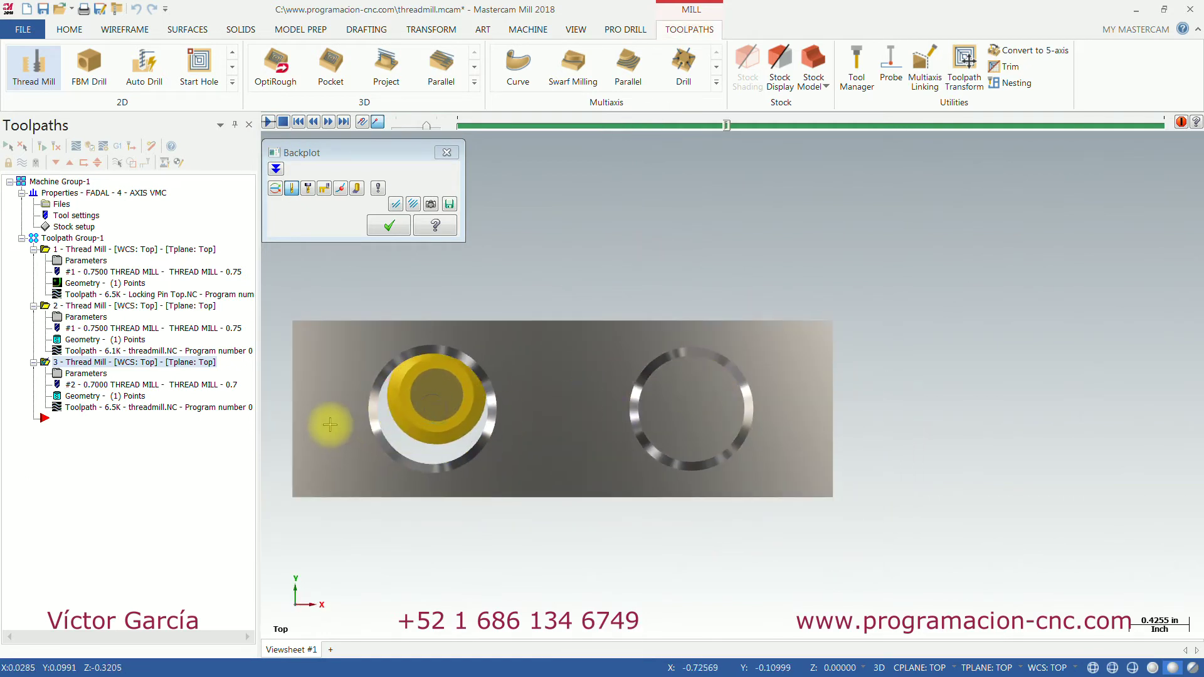
key(alt+s)
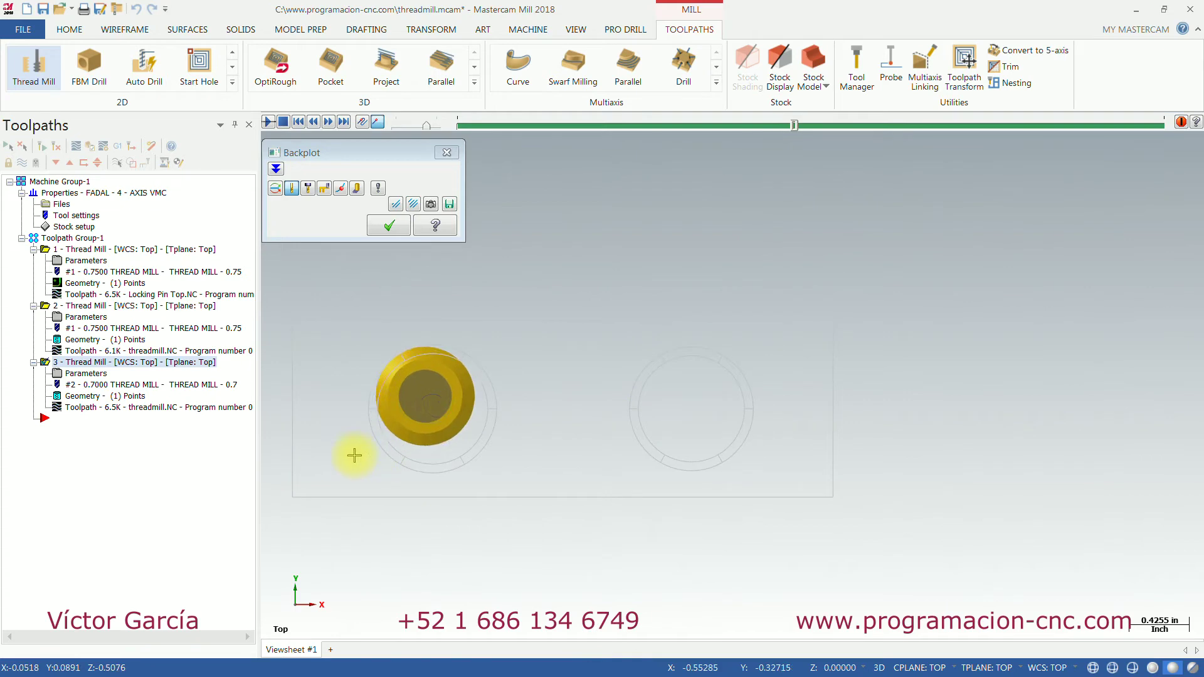
middle_drag(516, 451, 518, 341)
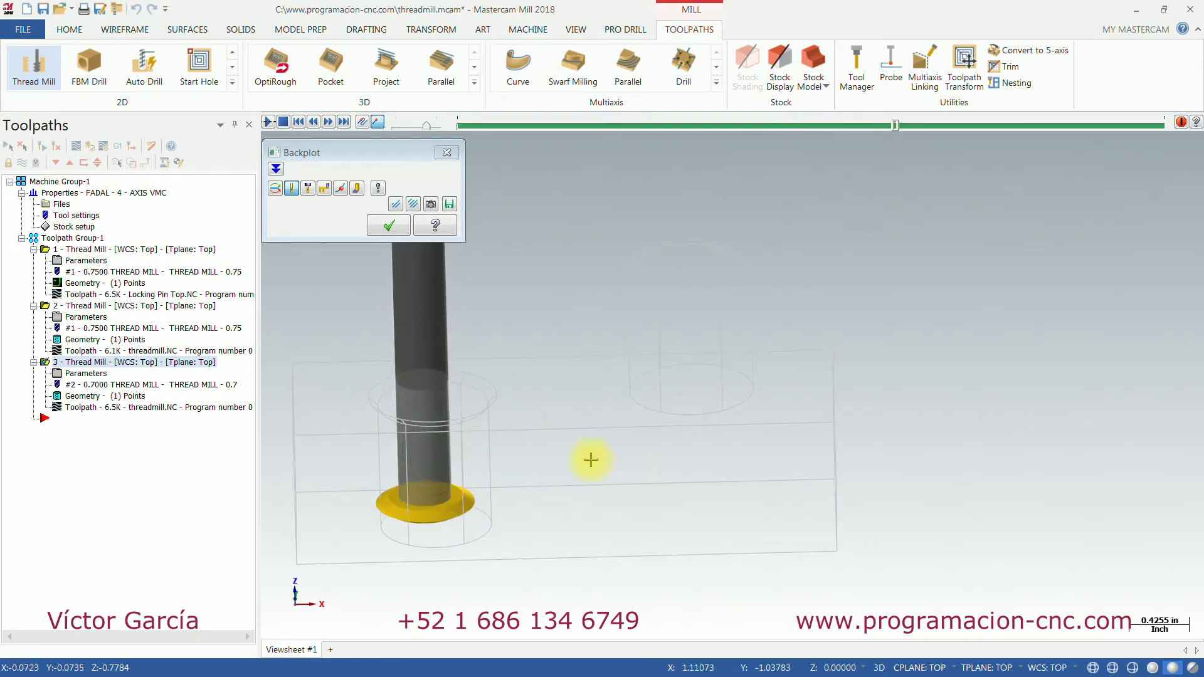
click(389, 227)
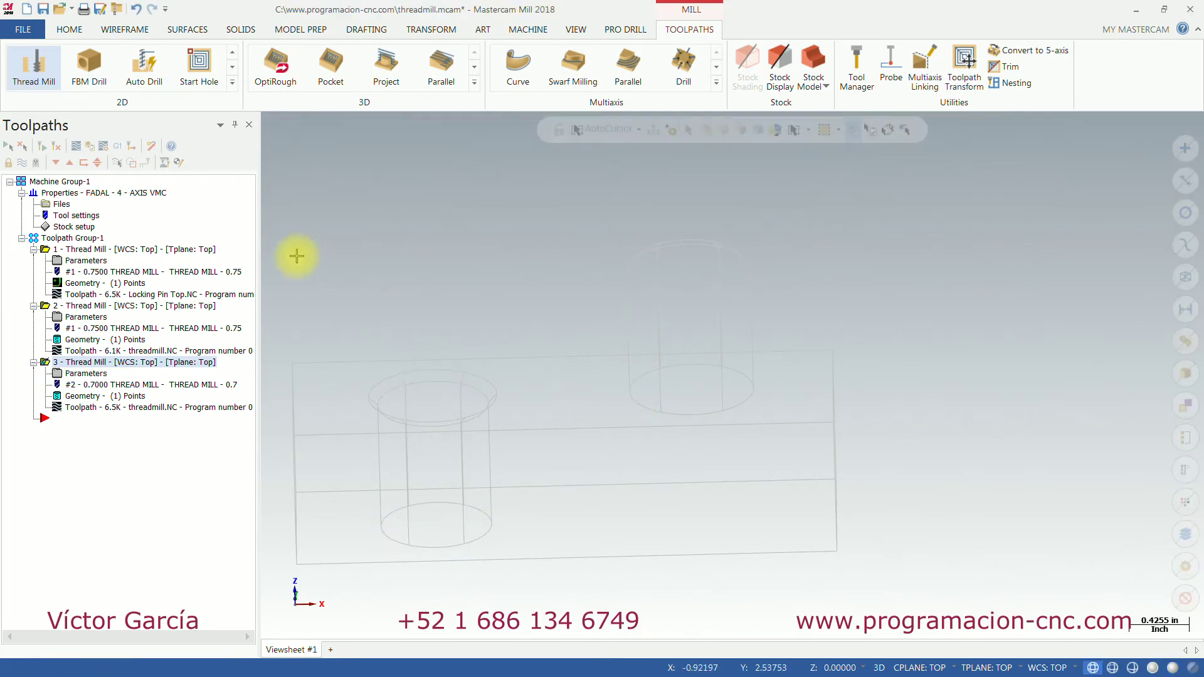
Step: Verify the hole's thread milling operation in Mastercam Simulator, examine the cut thread, and close the simulator
click(90, 148)
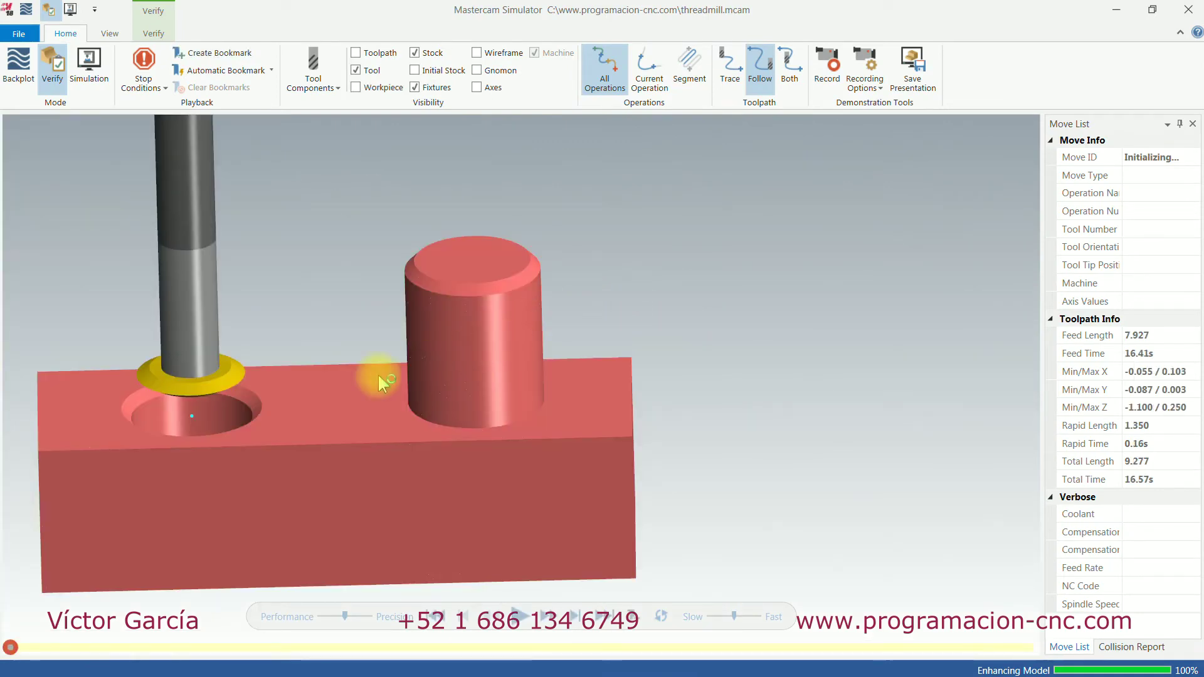
click(516, 620)
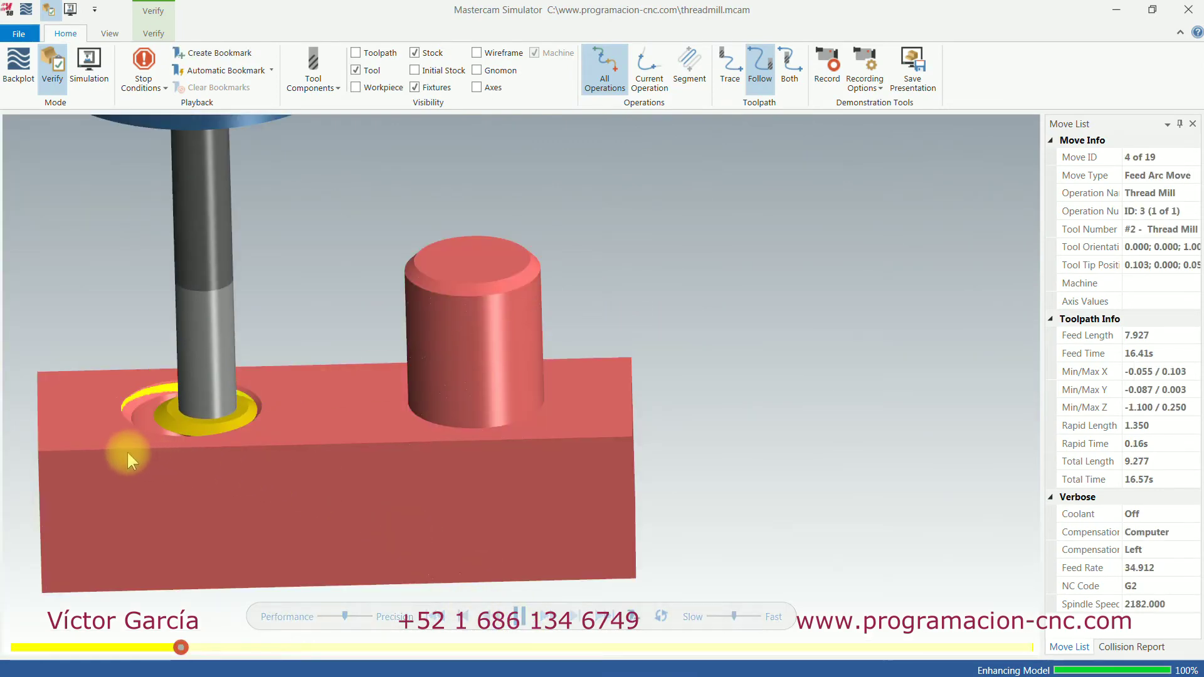
middle_drag(217, 435, 366, 396)
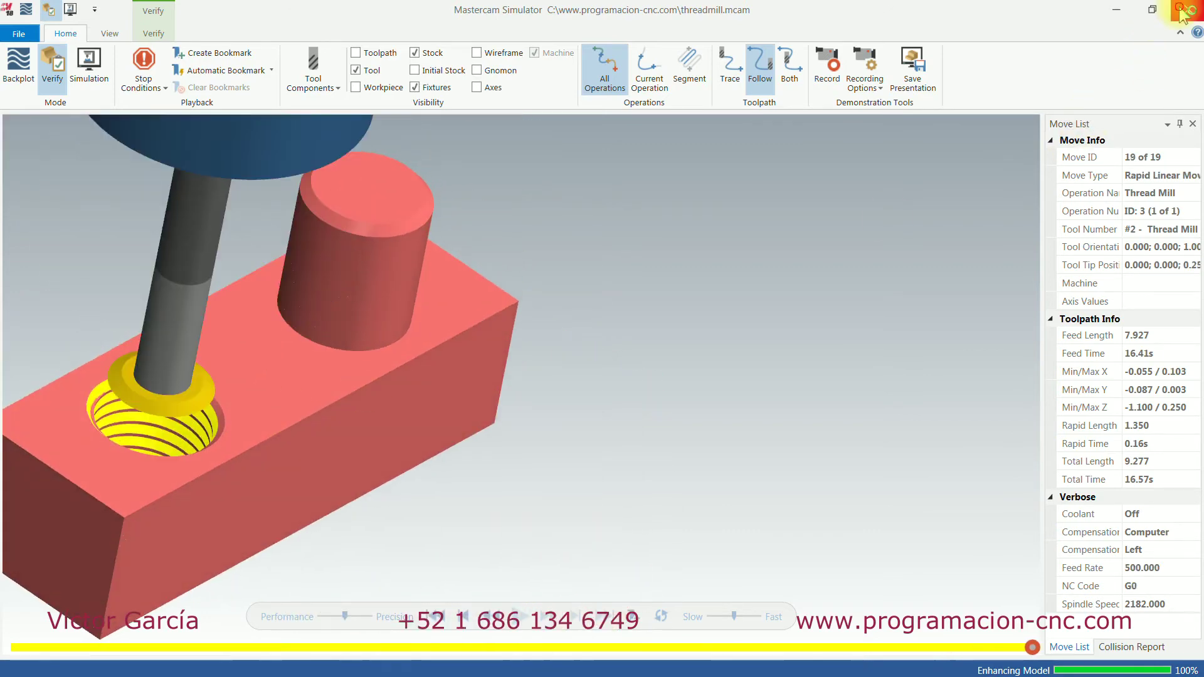
click(1188, 10)
Step: Turn the model shading back on and show the part in the isometric view
middle_drag(553, 334, 113, 384)
middle_drag(430, 267, 650, 363)
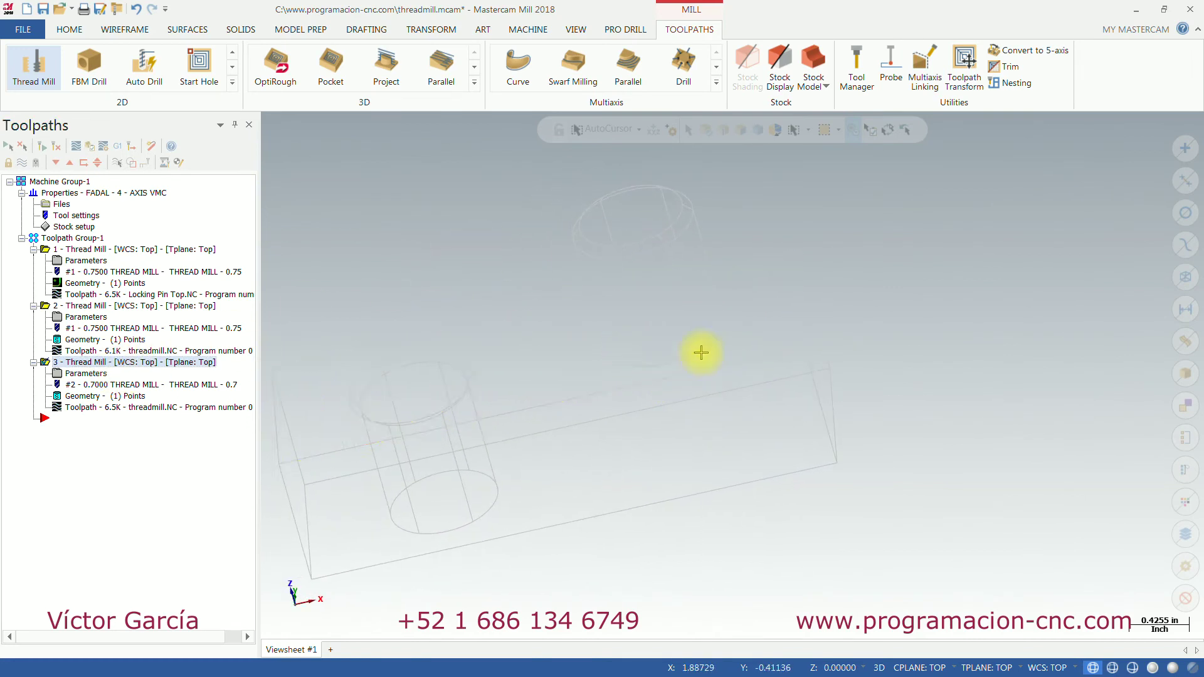
key(alt+s)
key(alt+7)
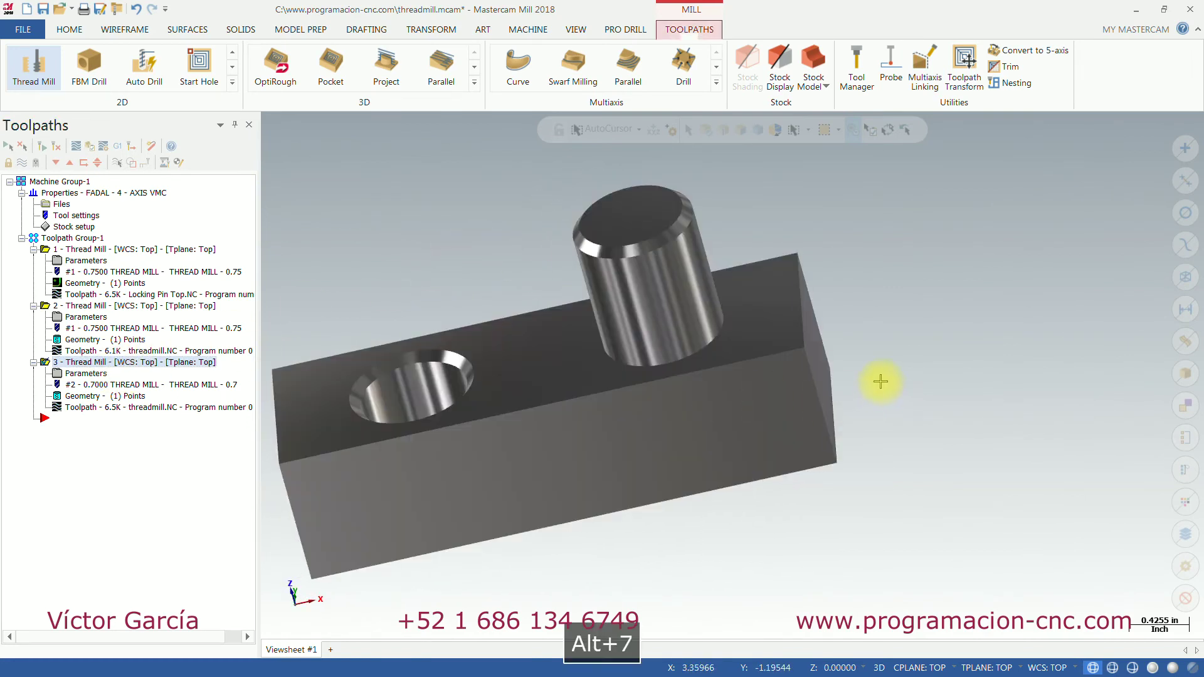
scroll(863, 386, up, 2)
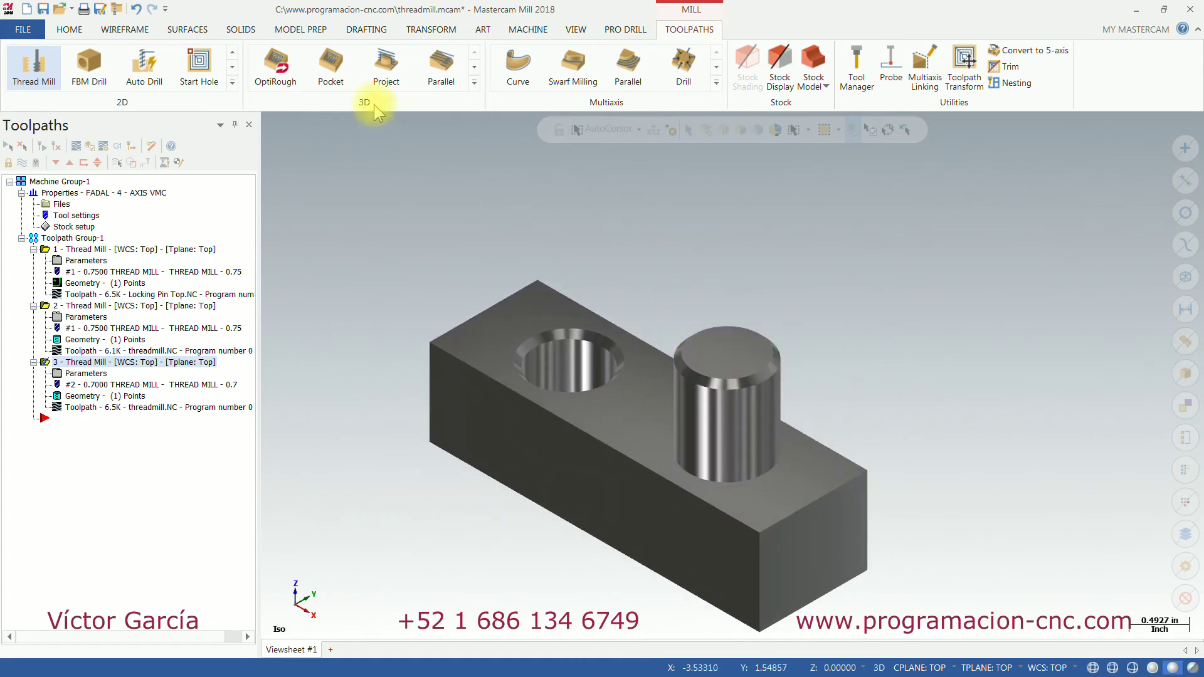
Step: Add circular diameter dimensions to the outer edge of the cylindrical boss and to the hole
click(367, 29)
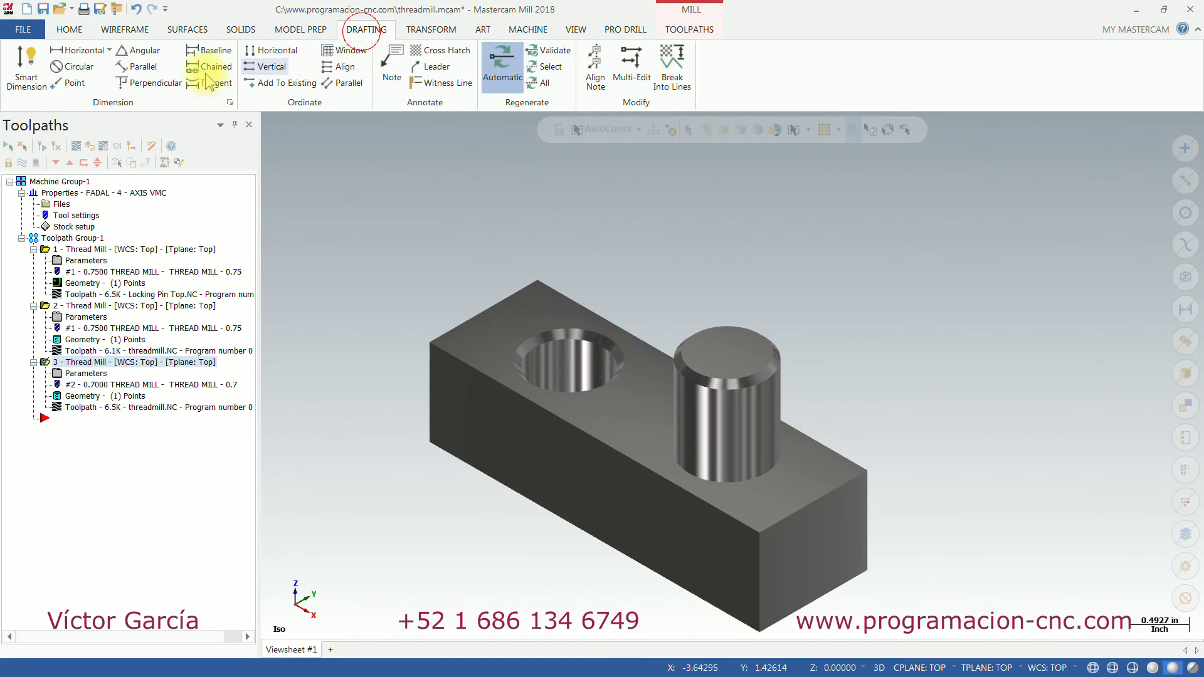
click(67, 68)
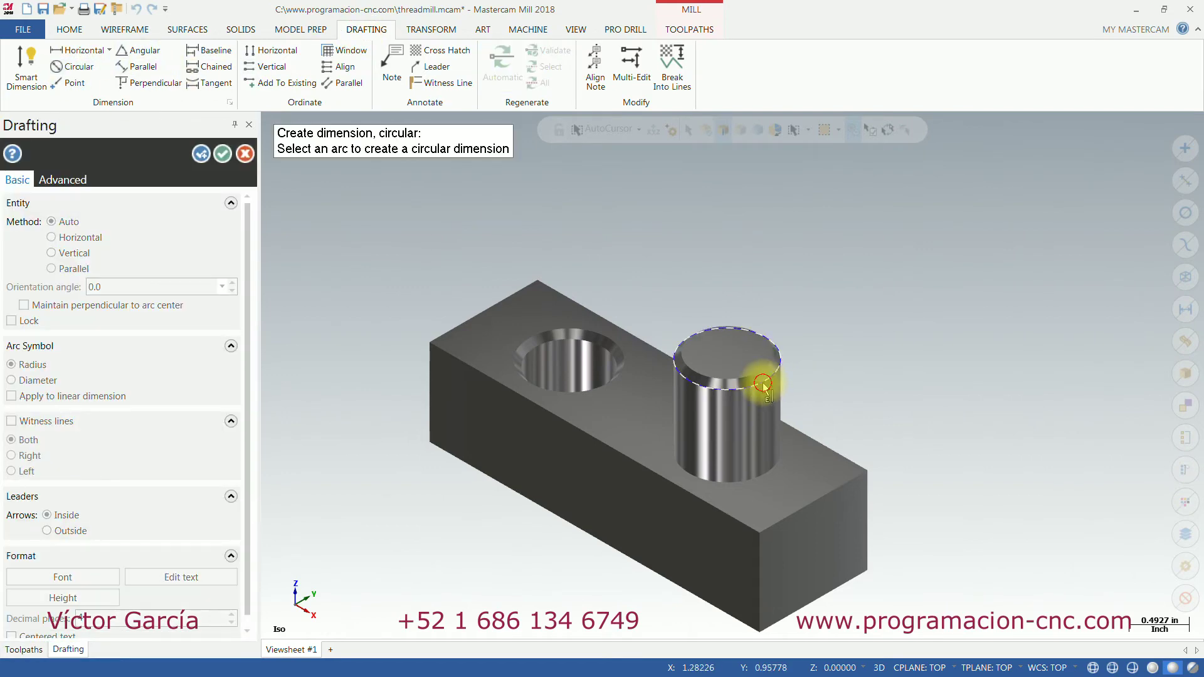
click(775, 376)
click(820, 251)
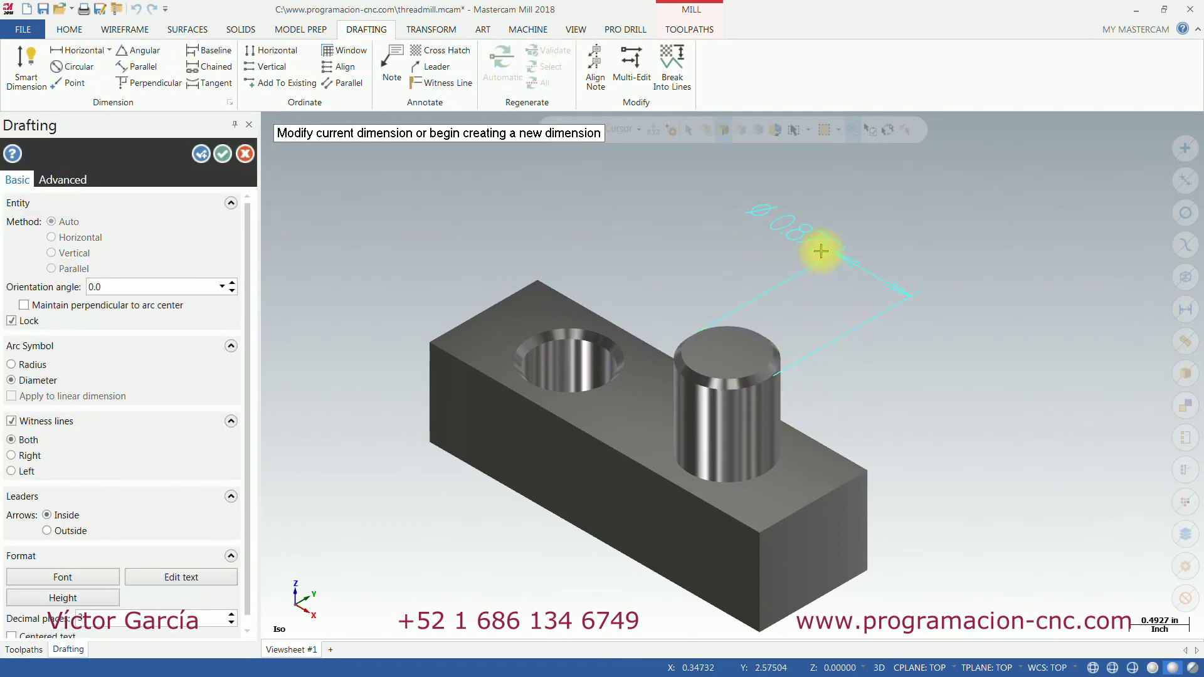
click(558, 334)
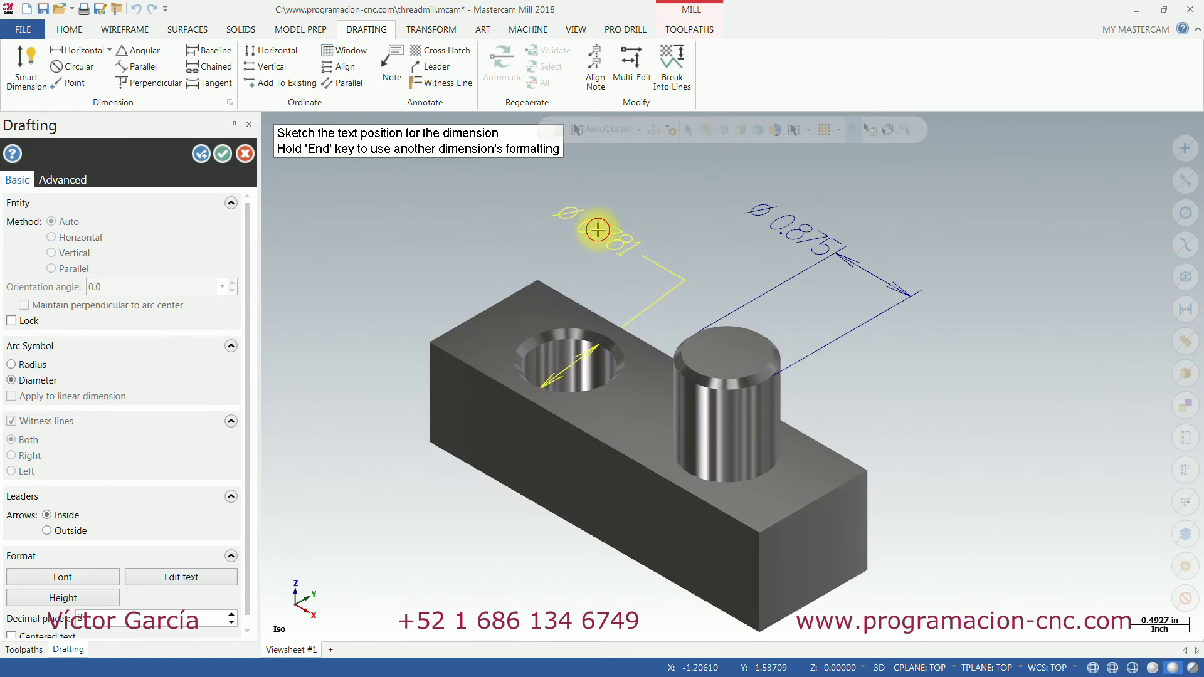
click(610, 235)
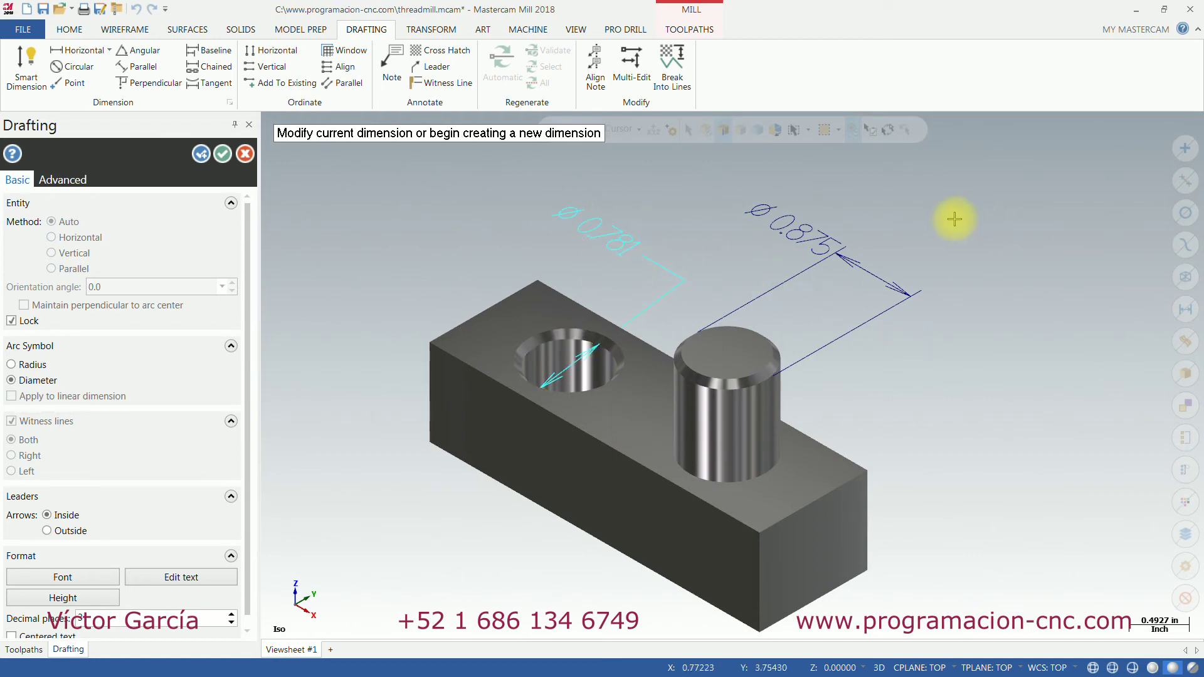
key(Escape)
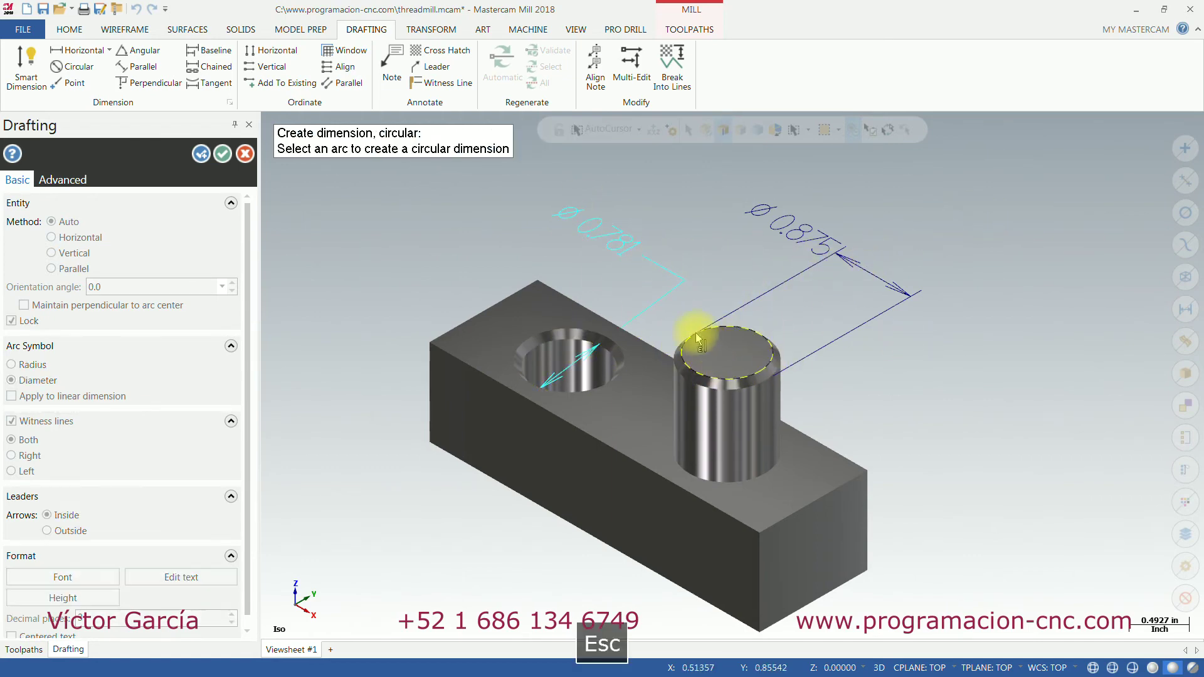
key(Escape)
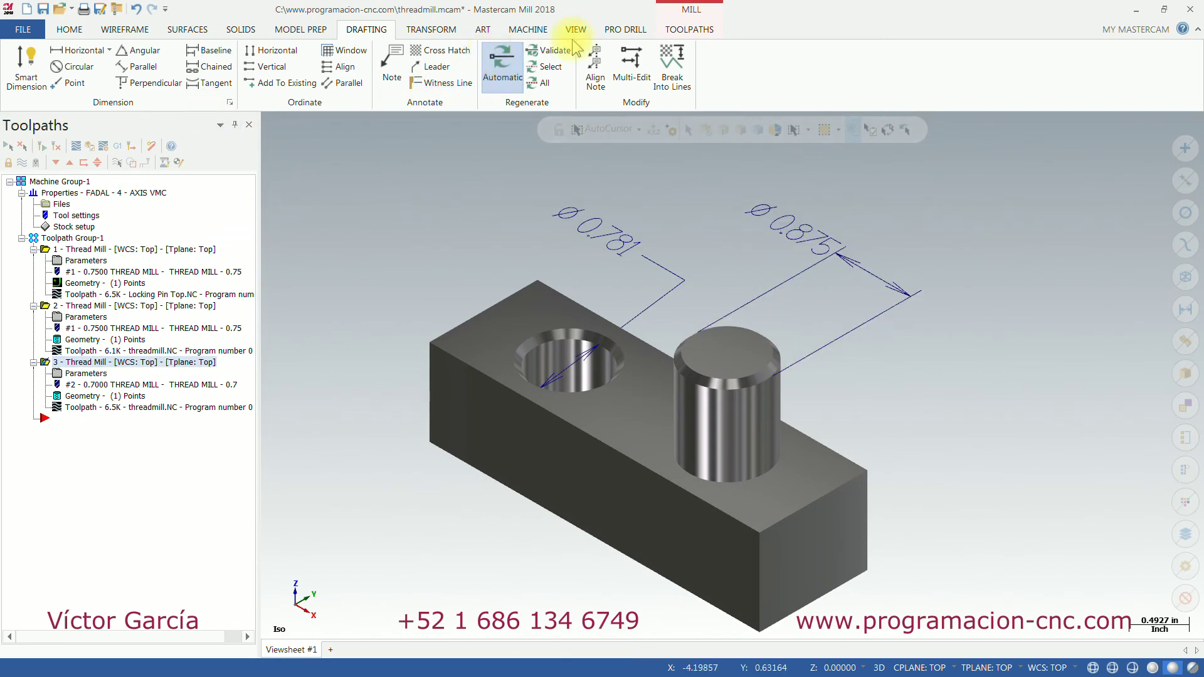
Step: Create a new thread mill toolpath using the top circle of the cylindrical boss as its point
click(689, 29)
click(35, 70)
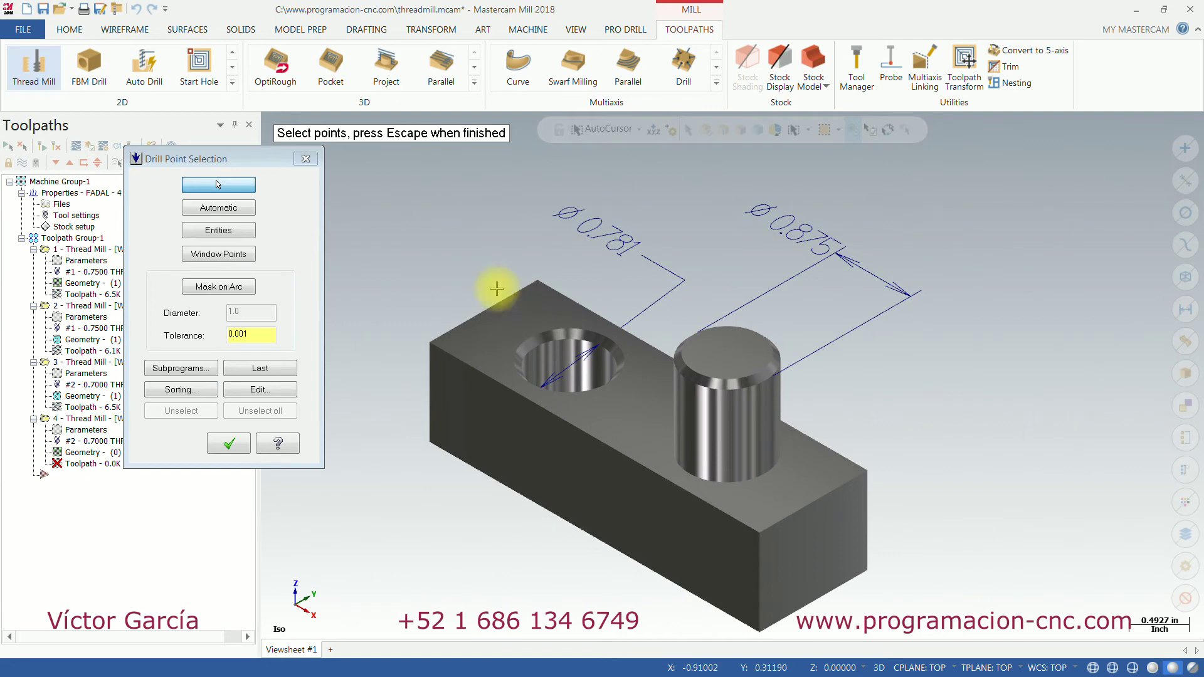
click(761, 335)
click(228, 443)
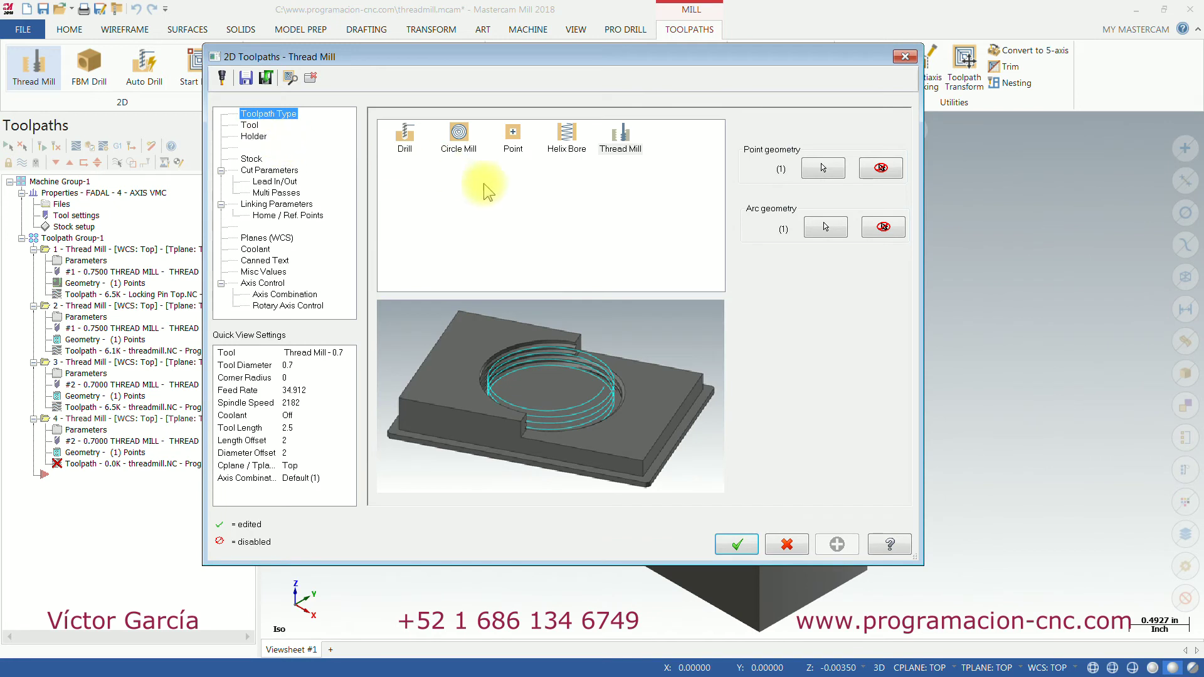
Step: Select the 0.7 diameter thread mill and set the cut parameters to OD thread, machining top to bottom with a 0.1 pitch
click(249, 125)
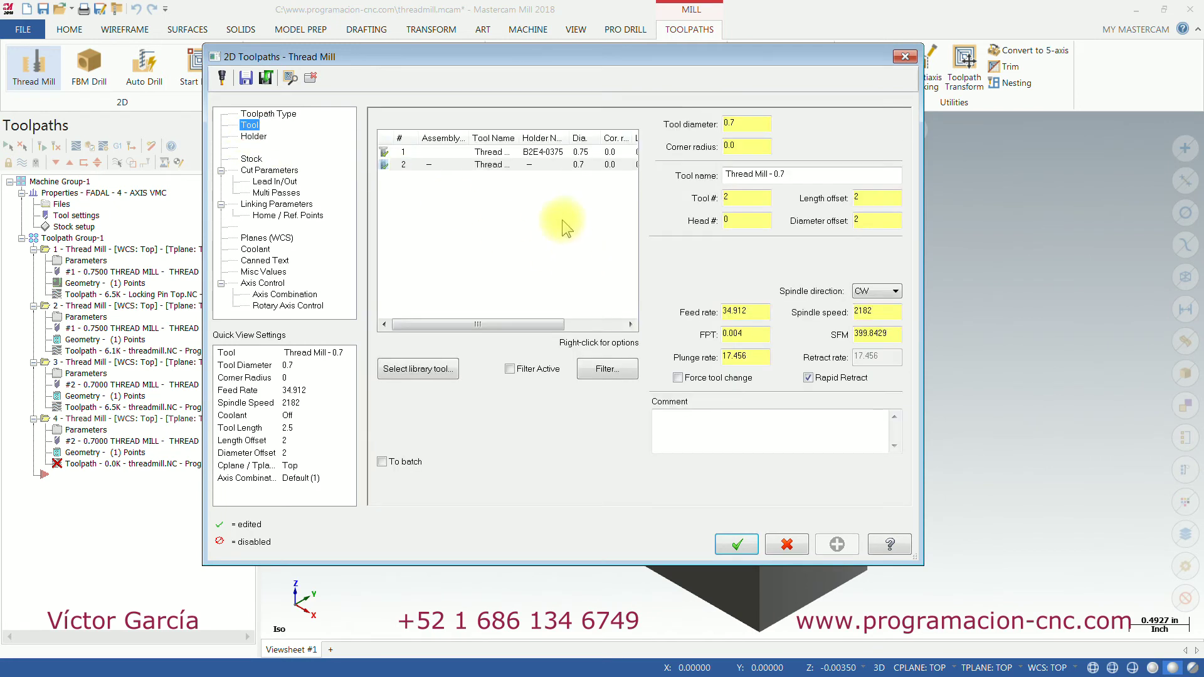
click(513, 167)
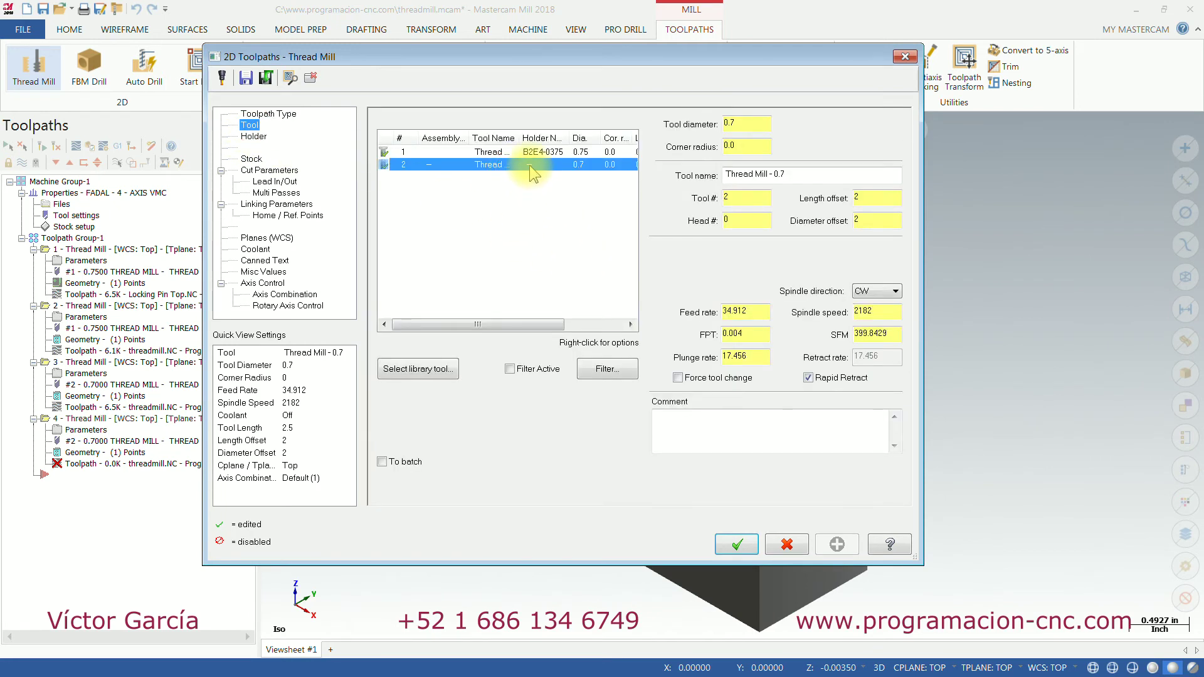
click(278, 171)
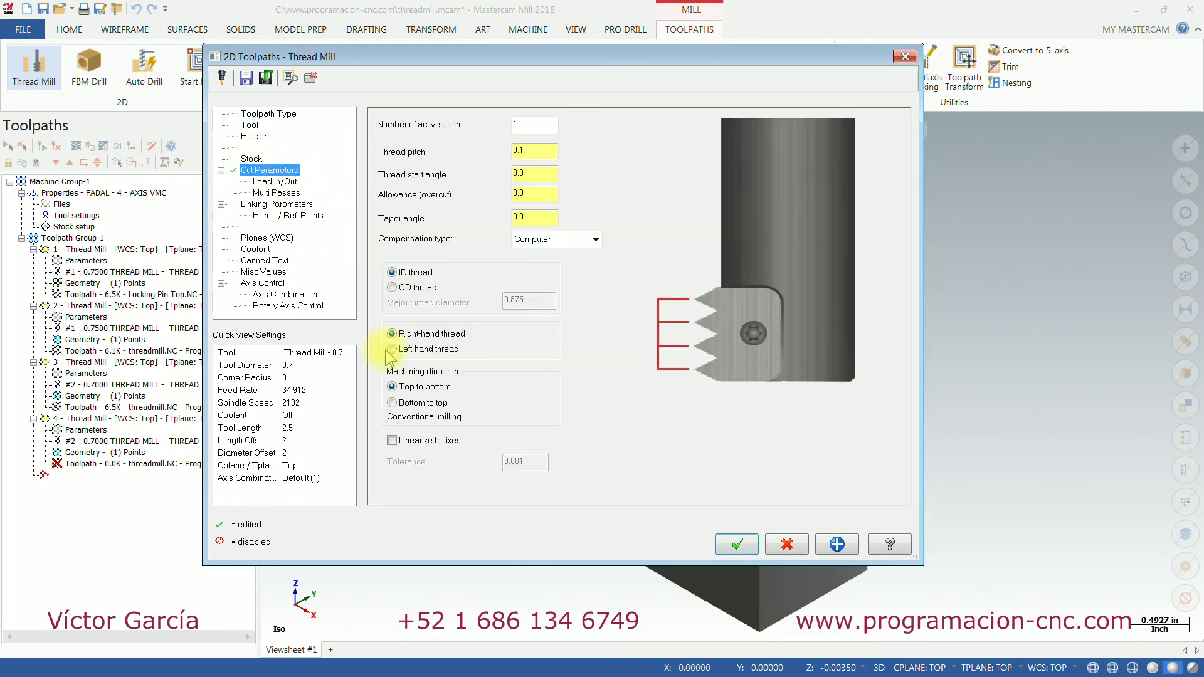
click(536, 151)
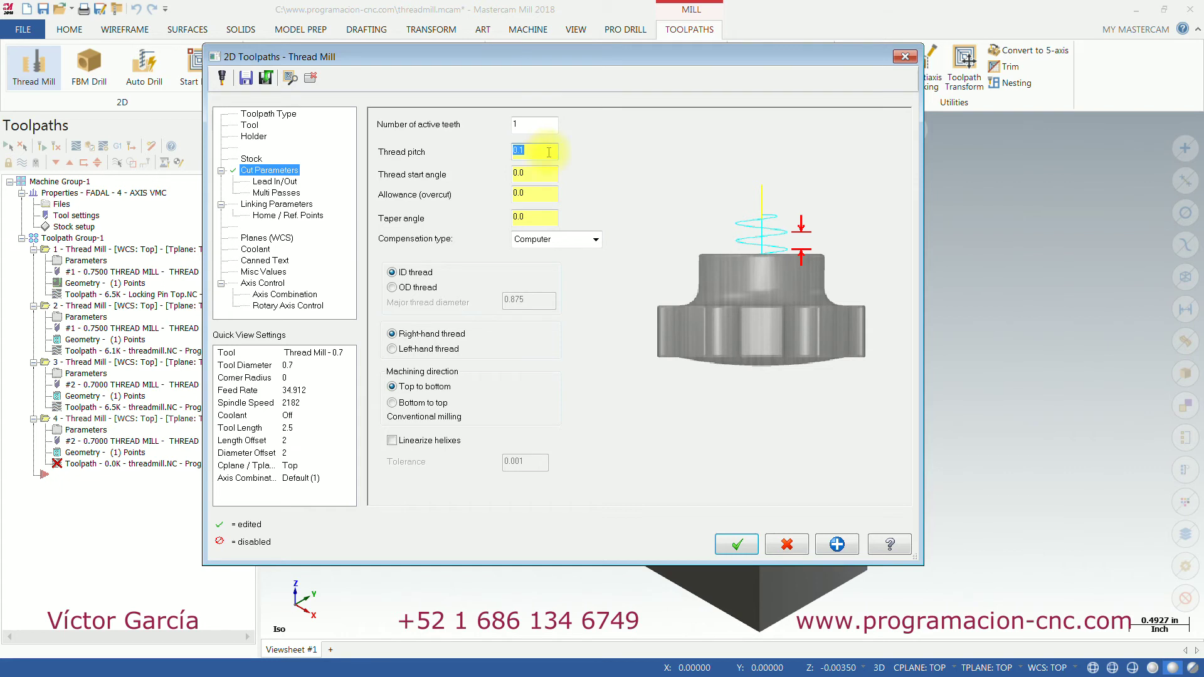
click(418, 289)
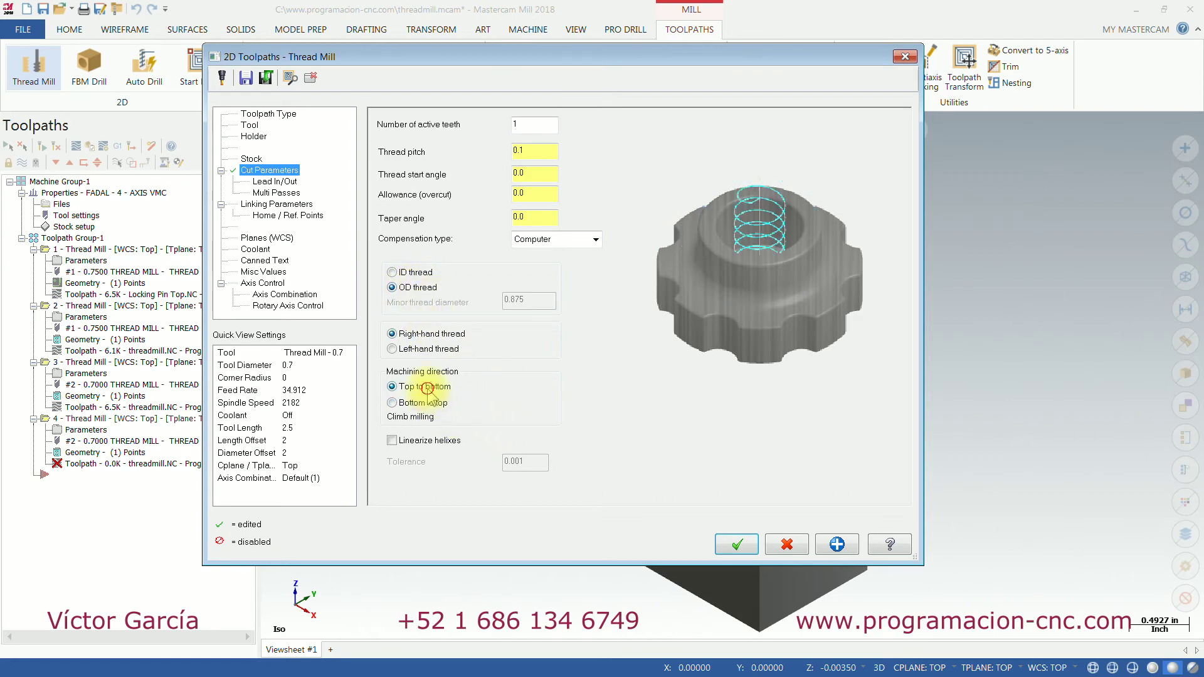
Step: Set top of thread to 1.05168 from the boss, feed plane to 1.5, and thread depth to 0.059 from the block's upper corner; accept the toolpath
click(271, 207)
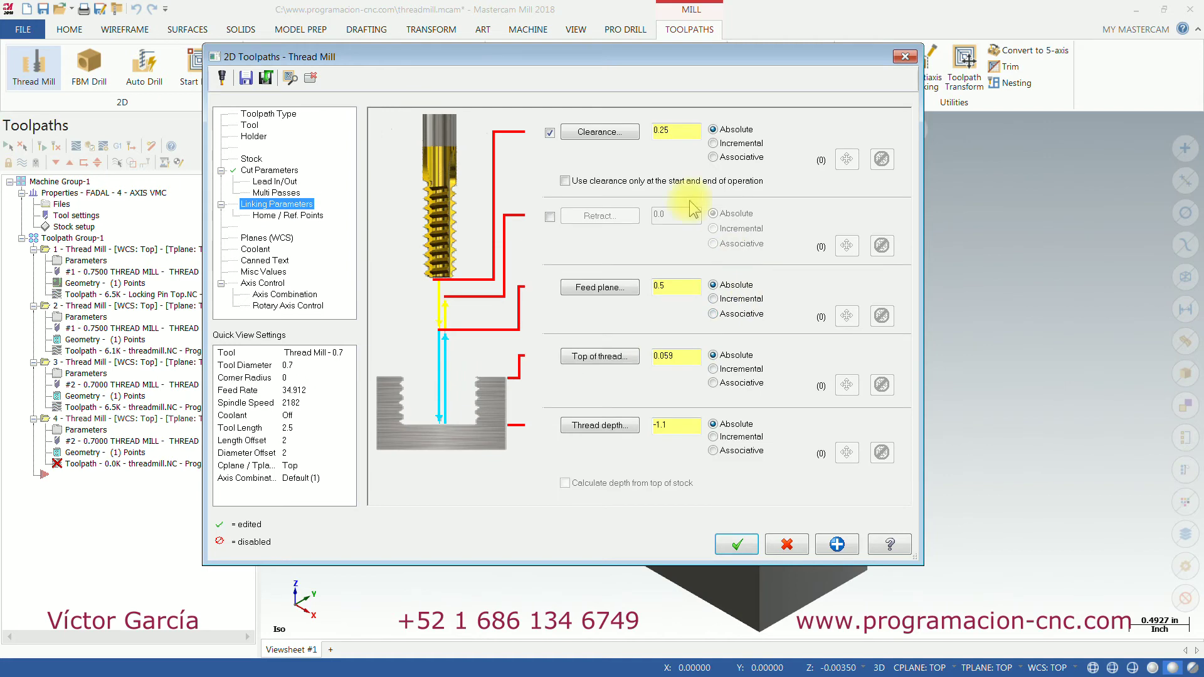
click(606, 358)
click(724, 325)
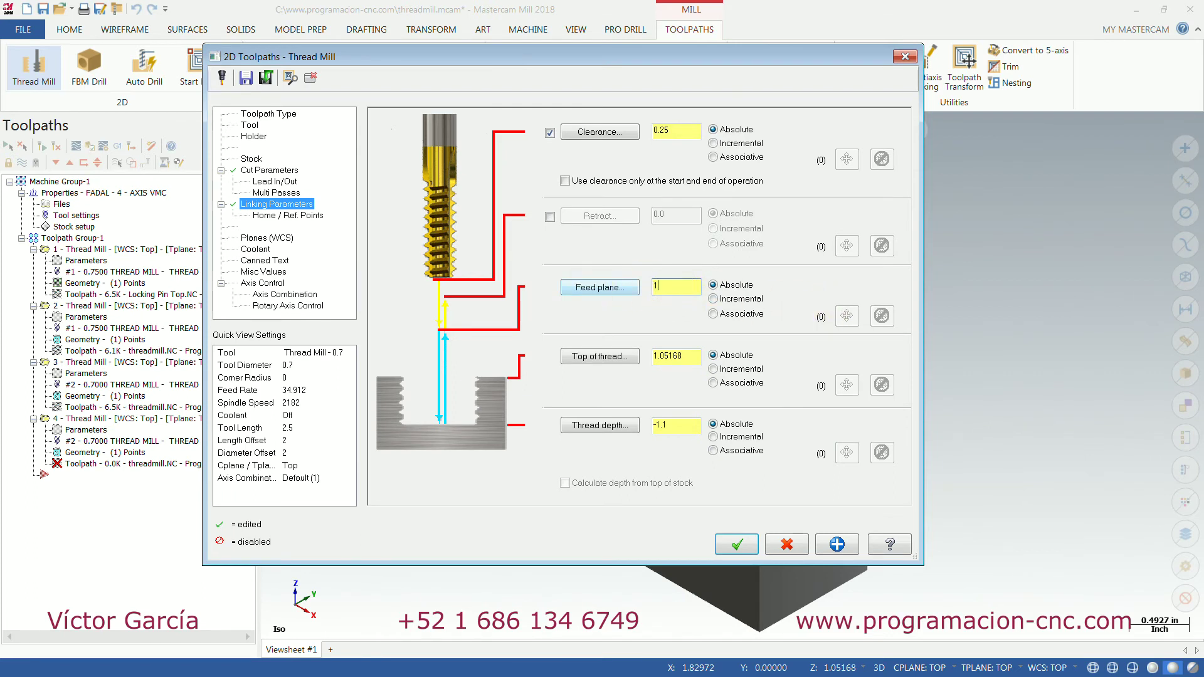
click(609, 430)
click(866, 470)
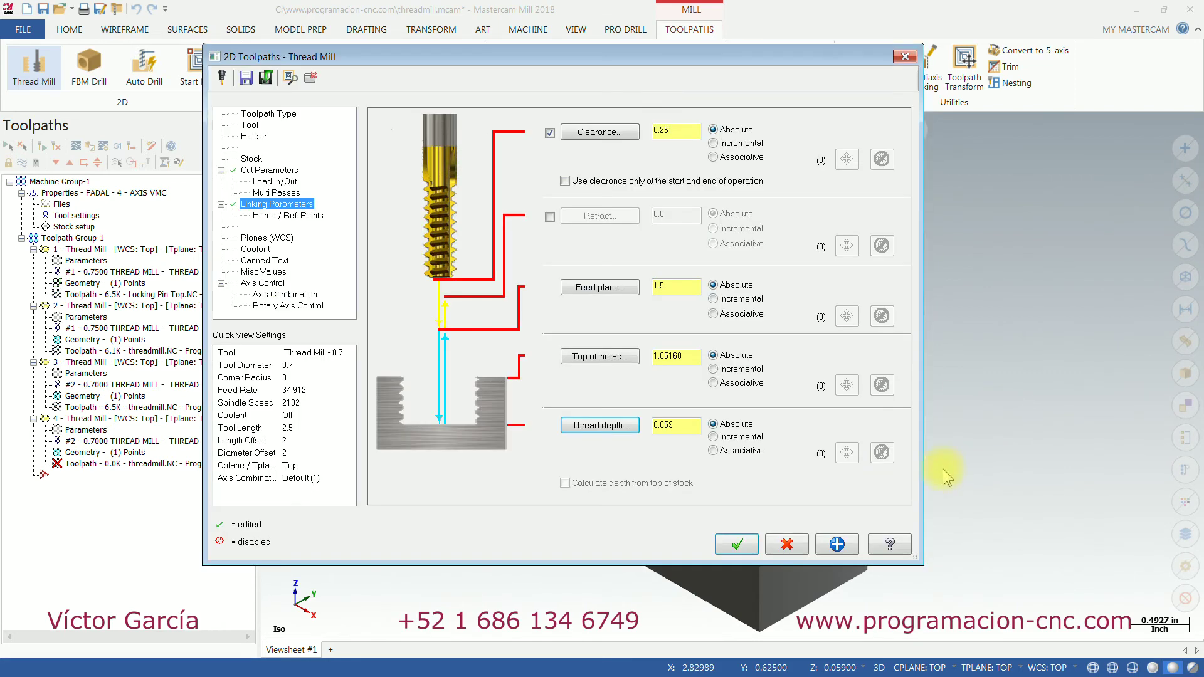
click(737, 544)
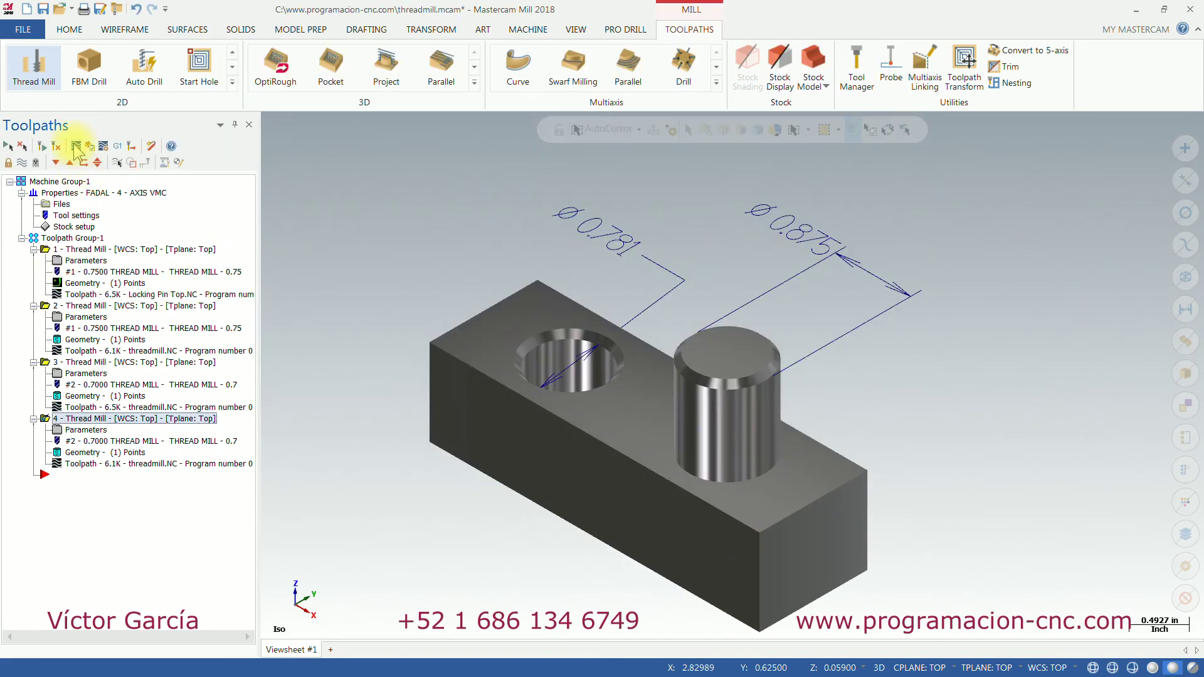
Step: Backplot the boss's thread mill toolpath, examining the tool's path around the cylinder
click(76, 146)
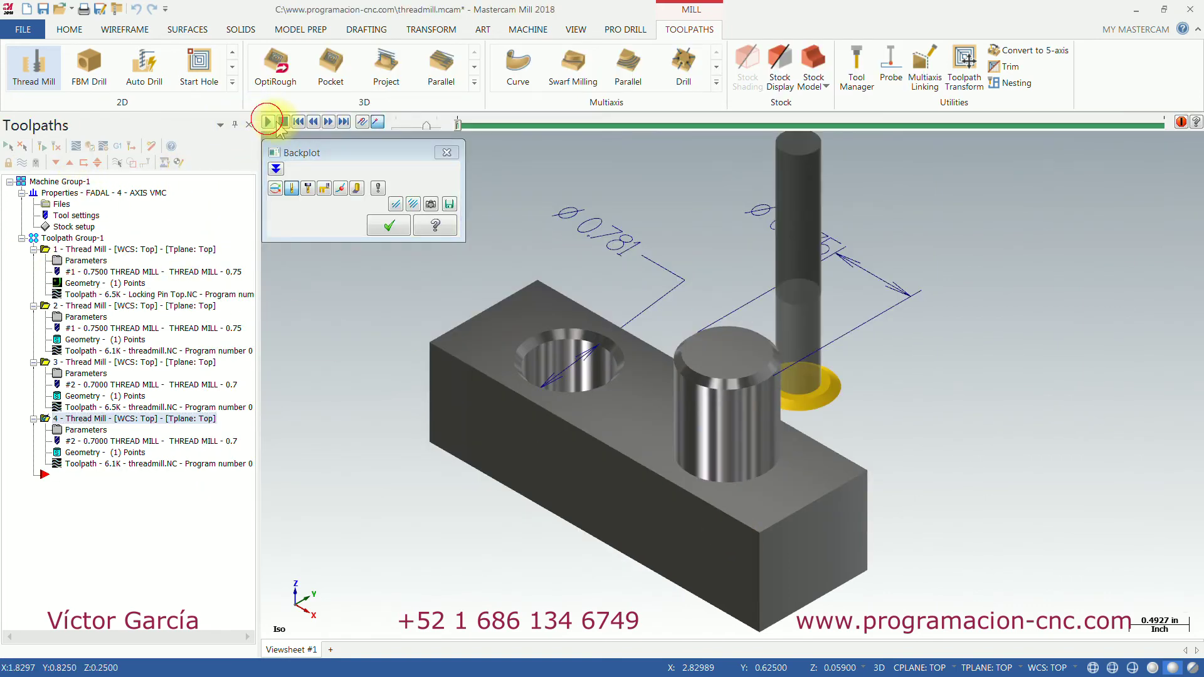
click(267, 121)
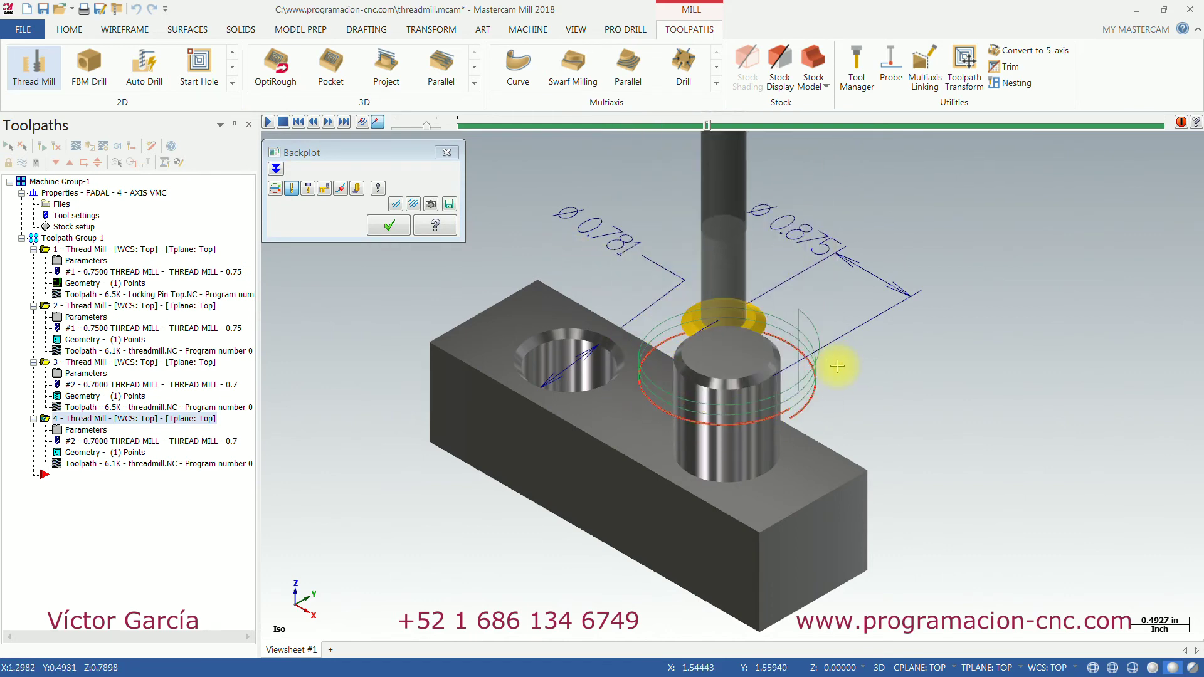
middle_drag(837, 366, 893, 391)
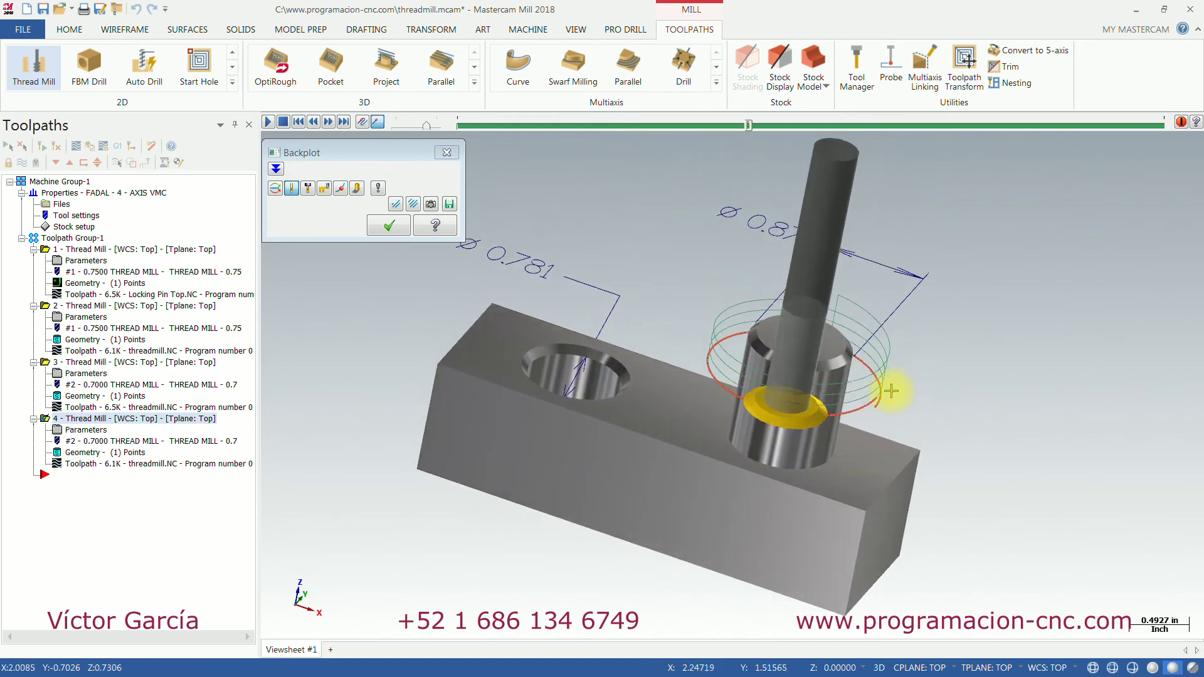
click(389, 226)
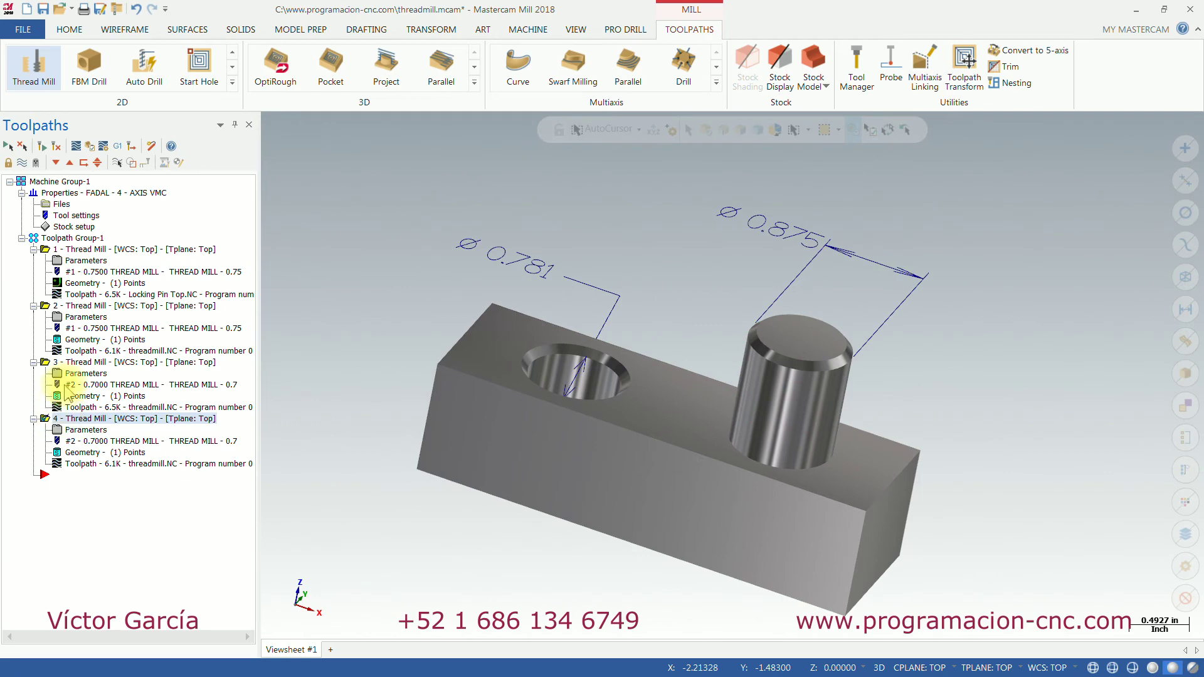
Step: Delete the two thread mill operations that use the 0.75 diameter thread mill
click(74, 251)
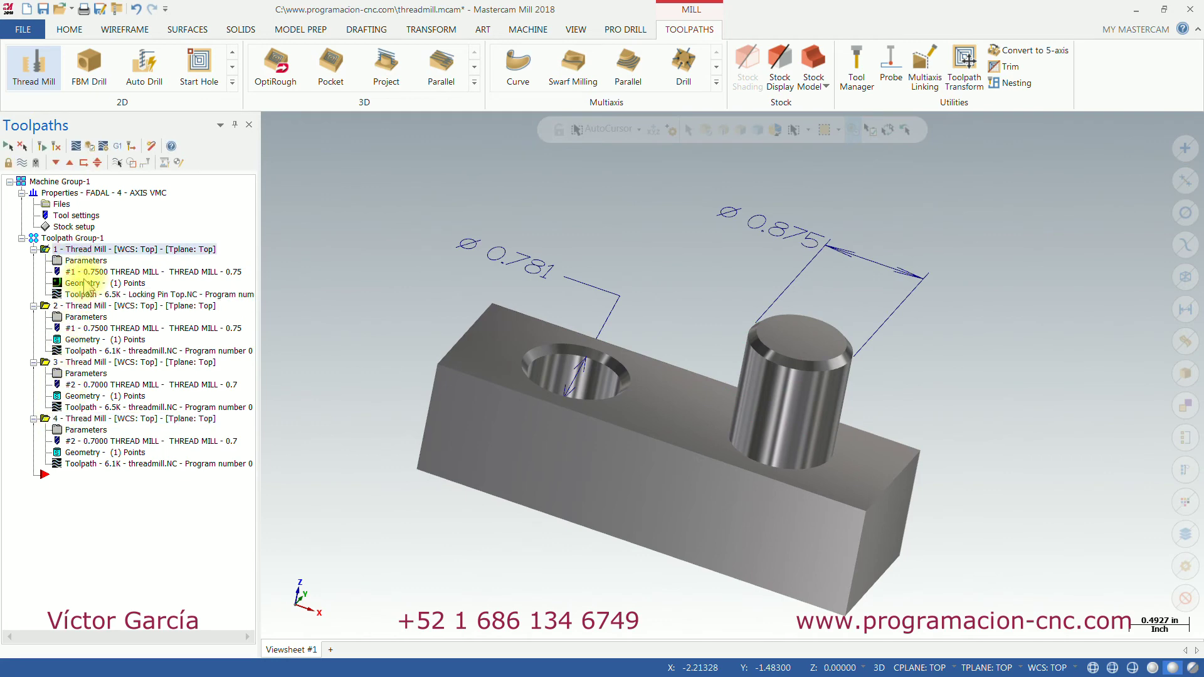
key(Delete)
click(649, 411)
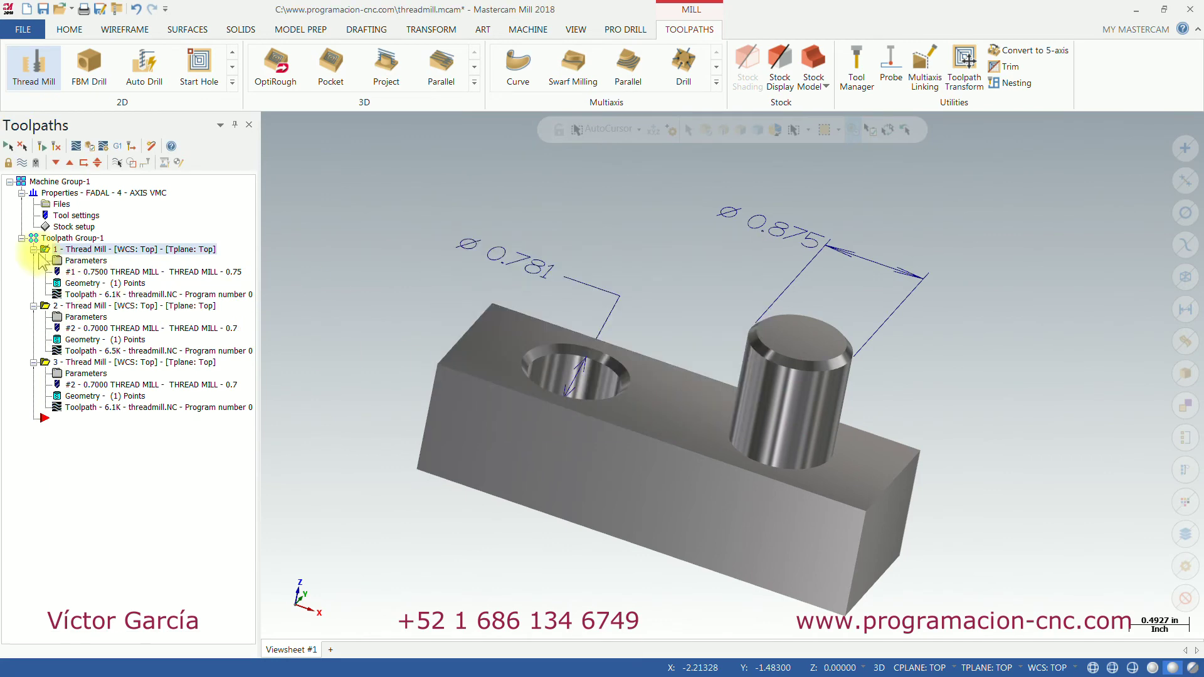
key(Delete)
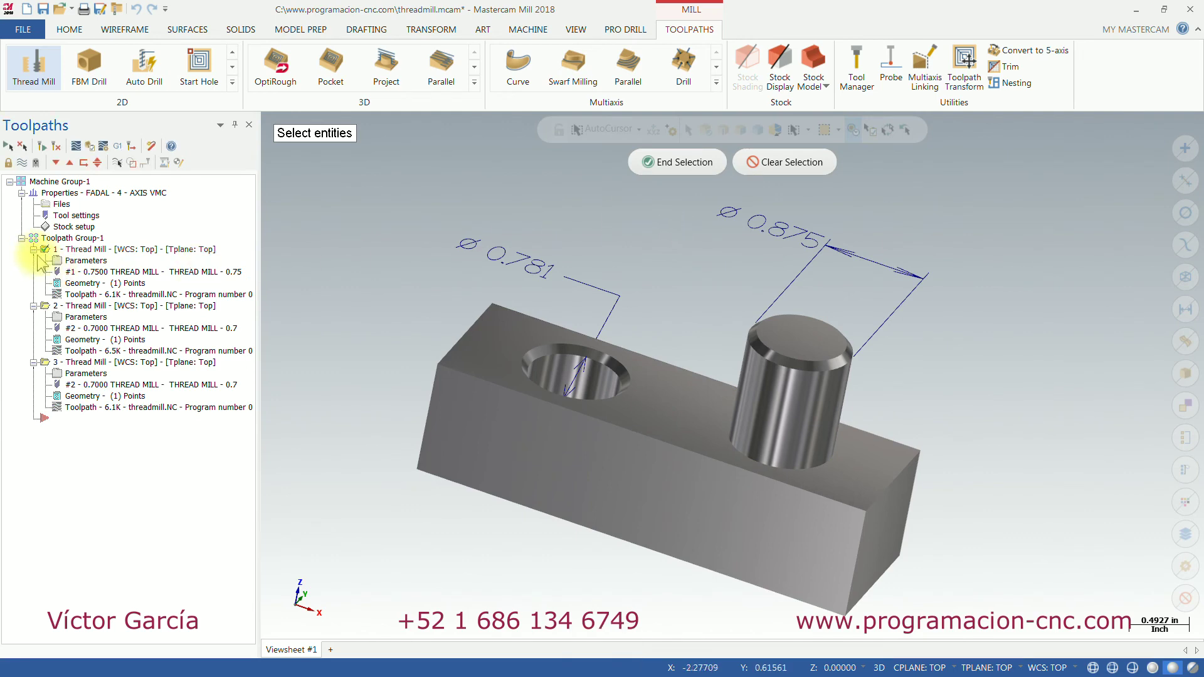
key(Escape)
key(Delete)
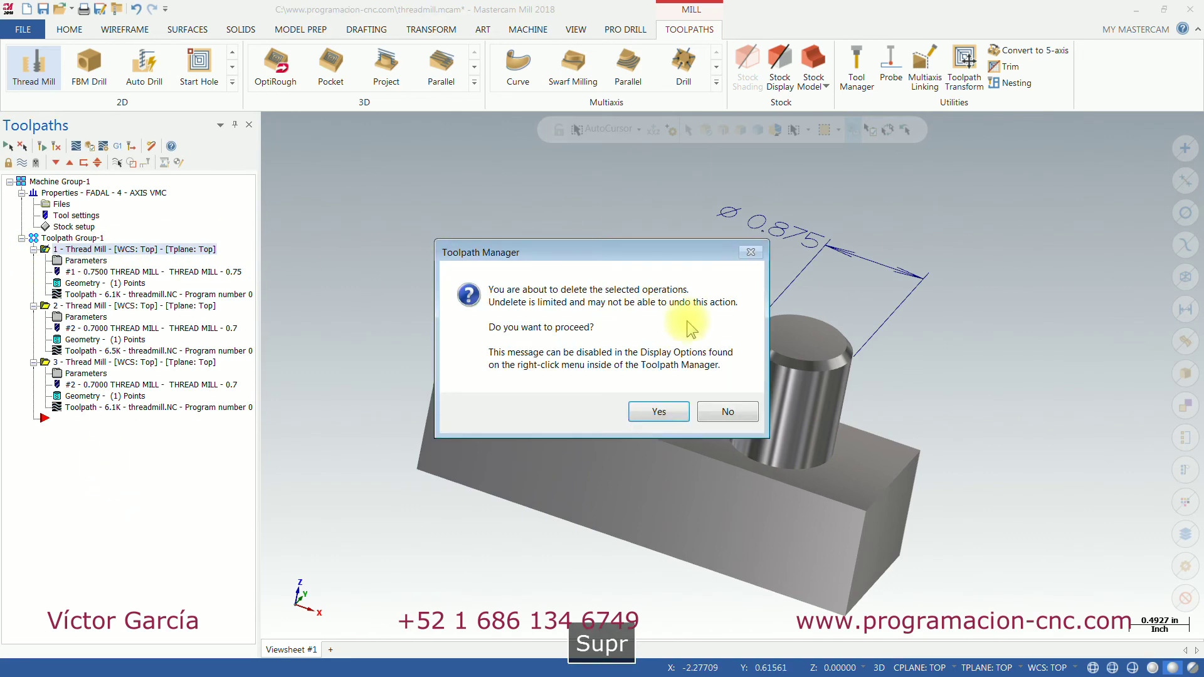
click(663, 411)
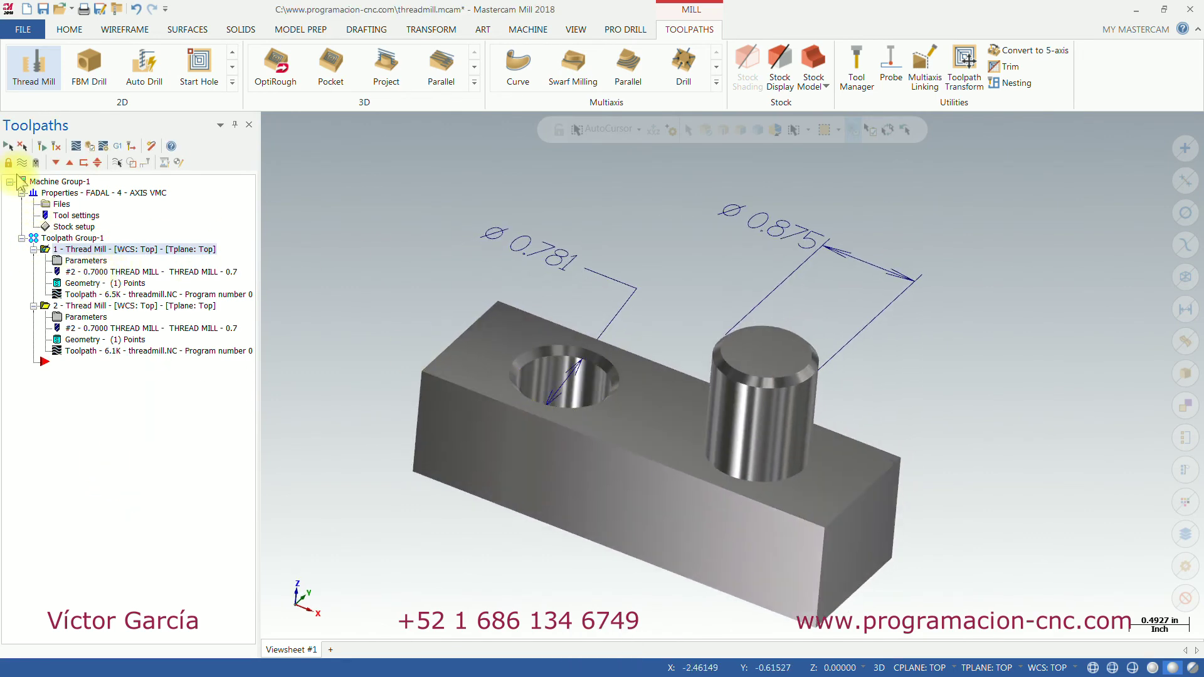
Step: Backplot the two remaining thread mill toolpaths, examining the tool's motion in the hole and around the boss from the front
click(75, 146)
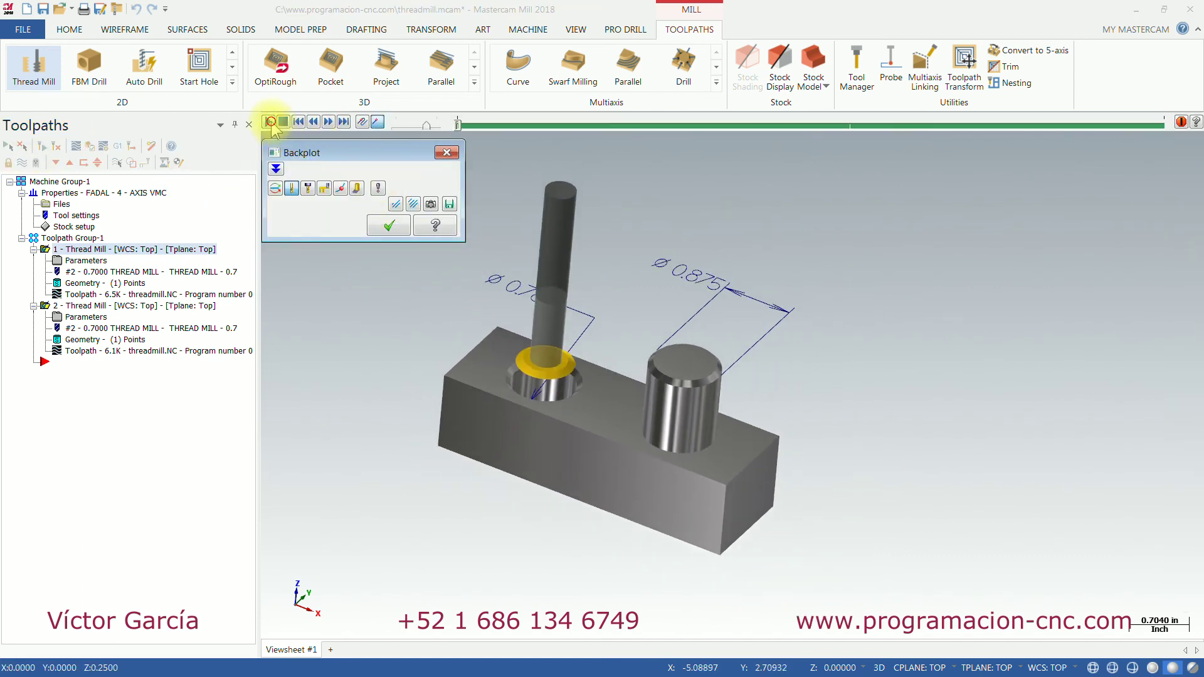
click(270, 122)
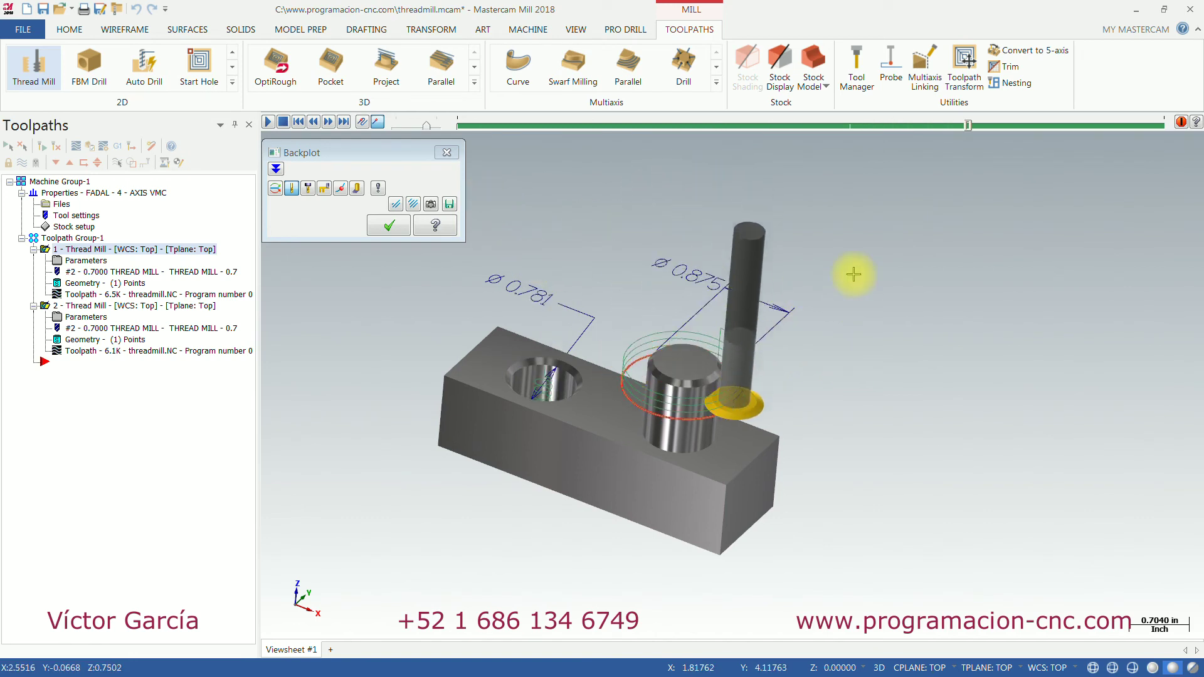
key(alt+2)
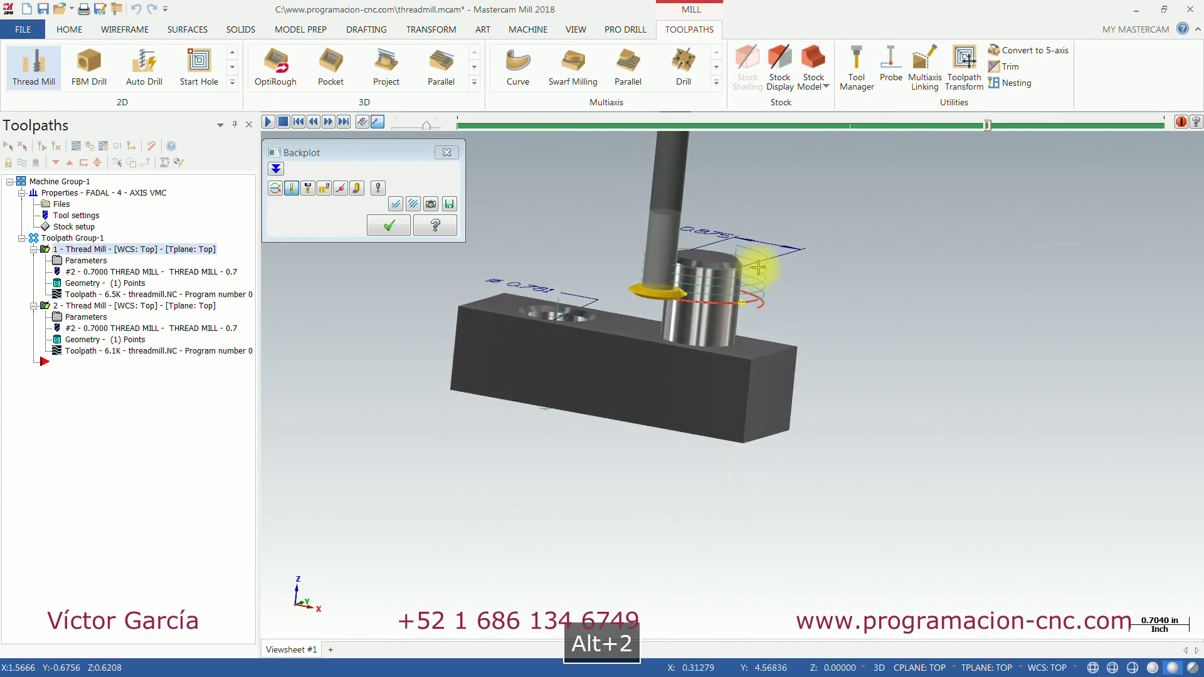
key(alt+2)
click(388, 225)
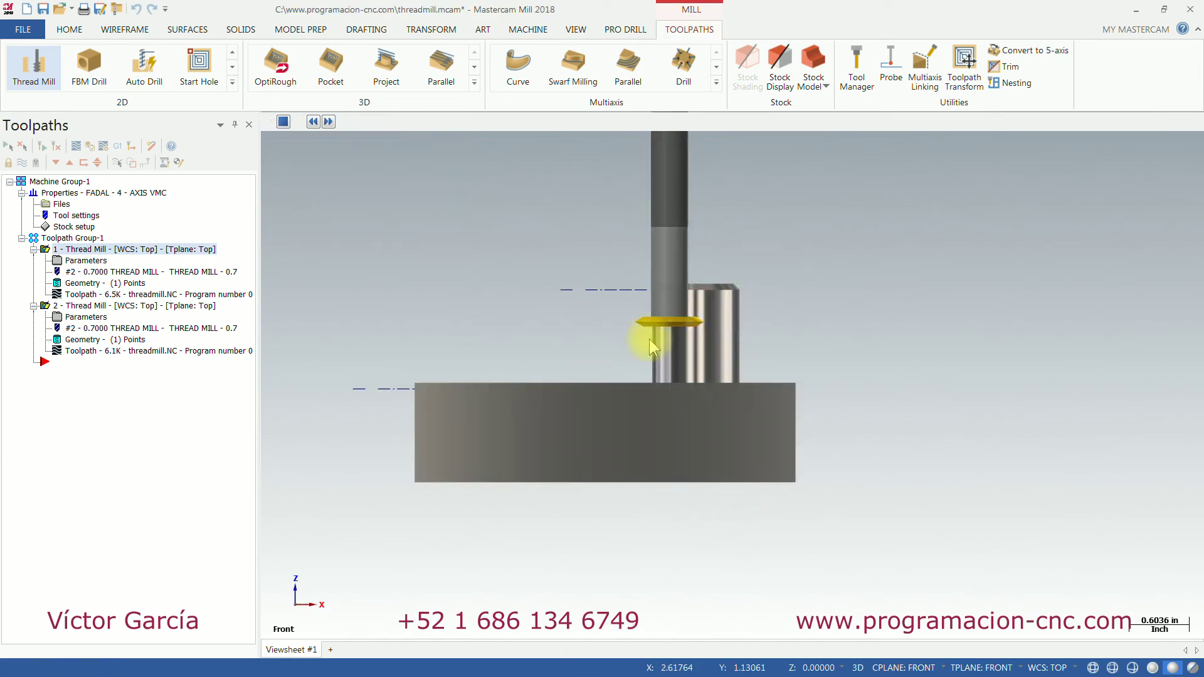
key(alt+7)
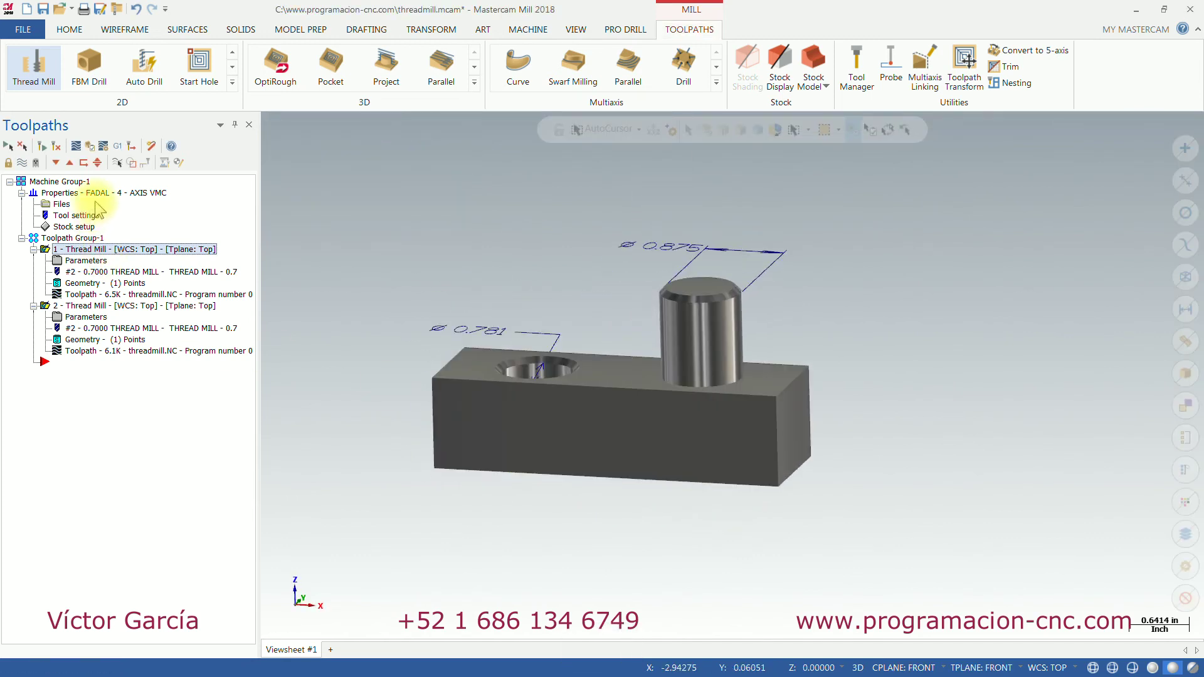
Step: Run the solid verification of both thread mill operations, examine the cut threads, and close the simulator
click(88, 147)
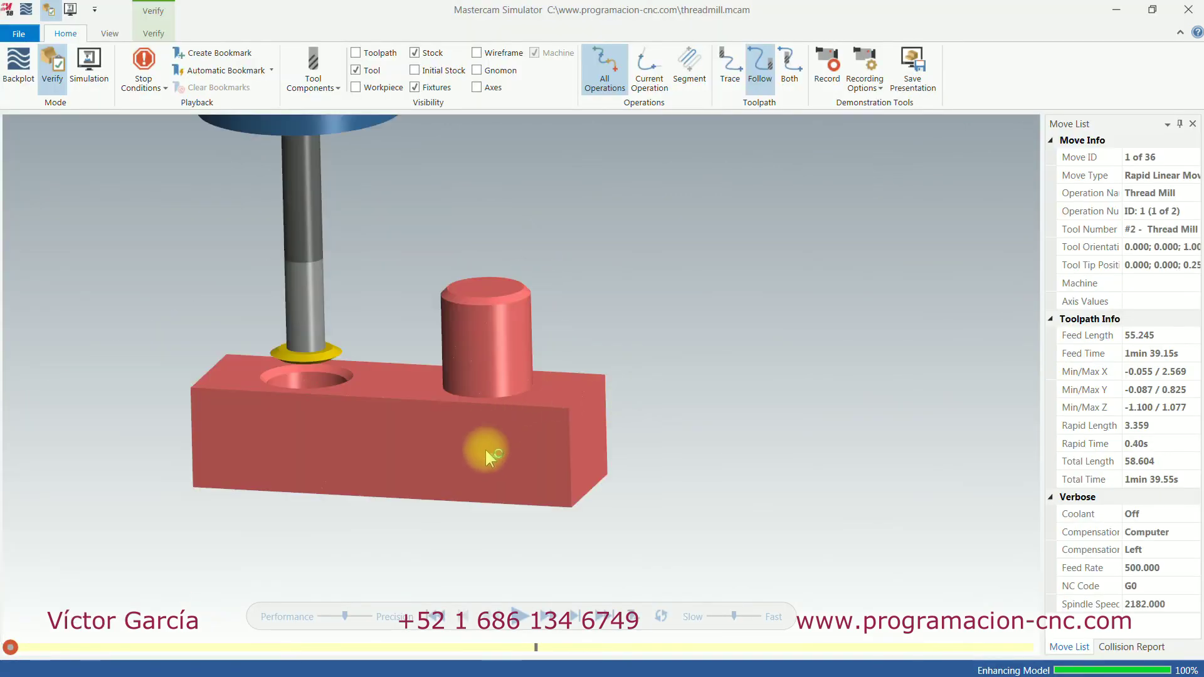
click(525, 621)
mouse_move(328, 419)
middle_down()
mouse_move(329, 434)
mouse_move(325, 403)
middle_up()
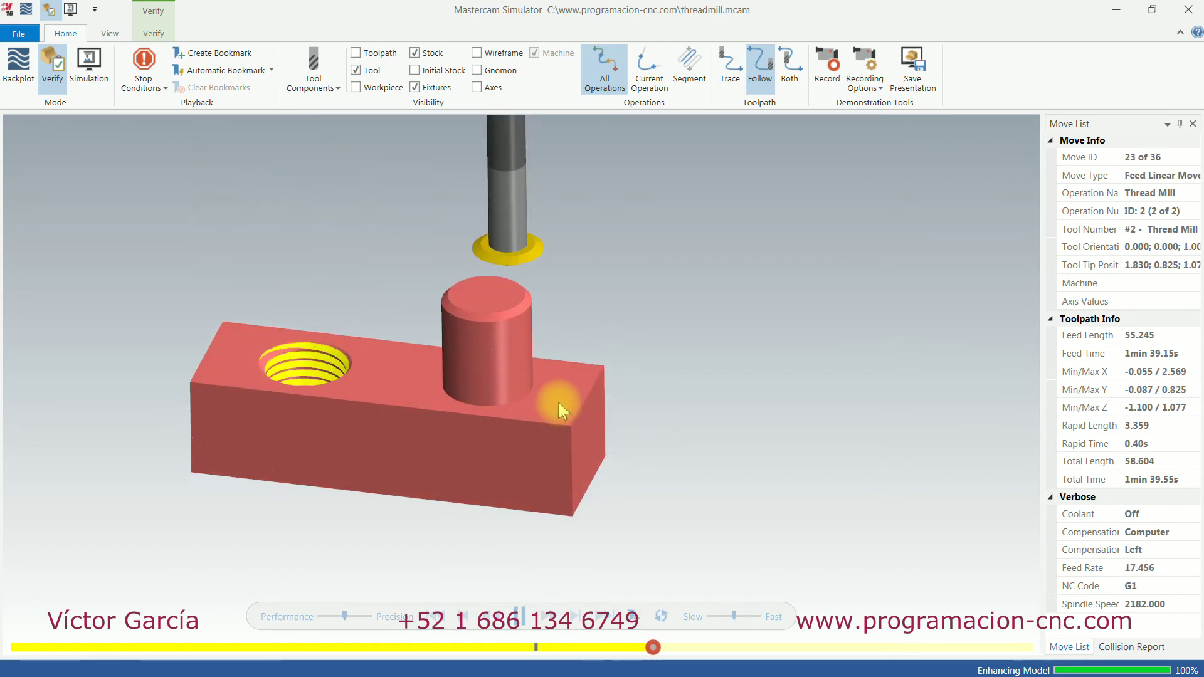
mouse_move(558, 401)
middle_down()
mouse_move(558, 351)
mouse_move(568, 407)
middle_up()
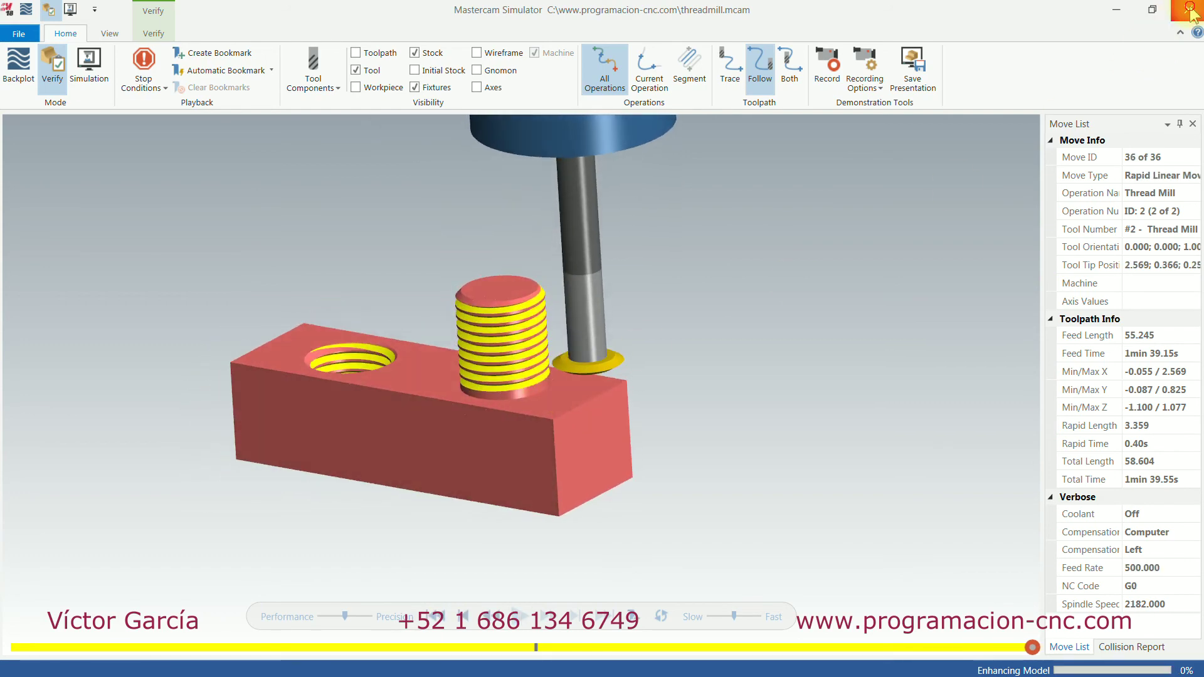
click(1190, 10)
Step: Turn off the visibility of level 2 and unhide the threaded model to inspect its internal and external threads
key(alt+z)
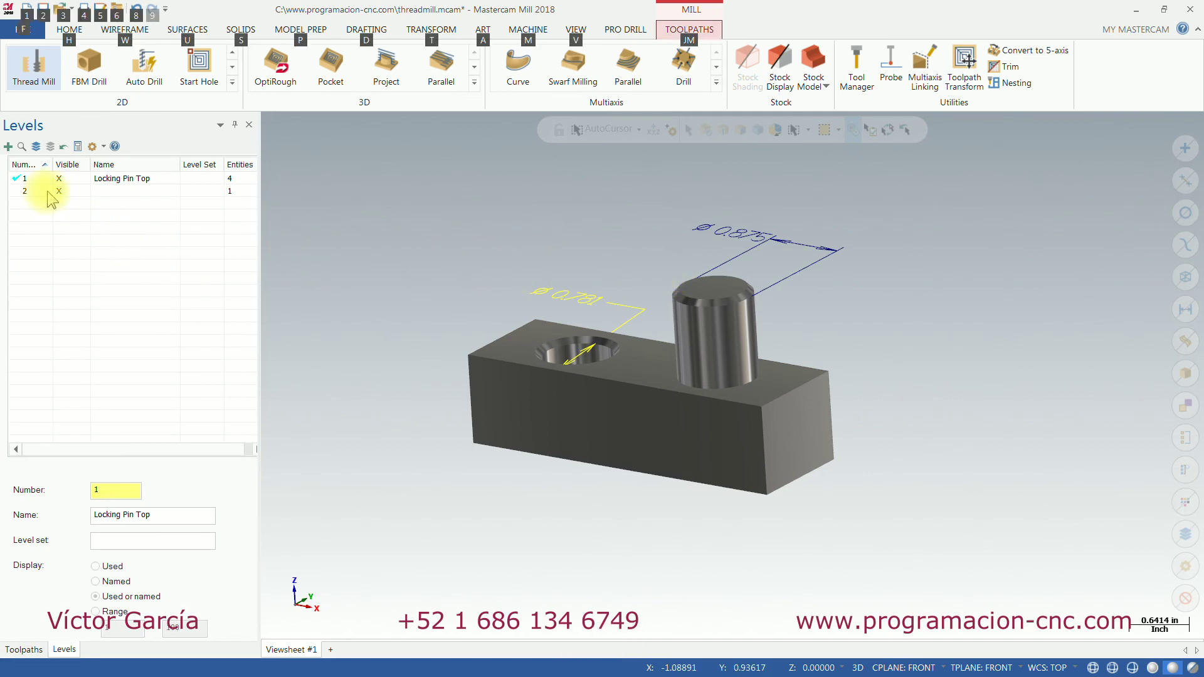
click(57, 191)
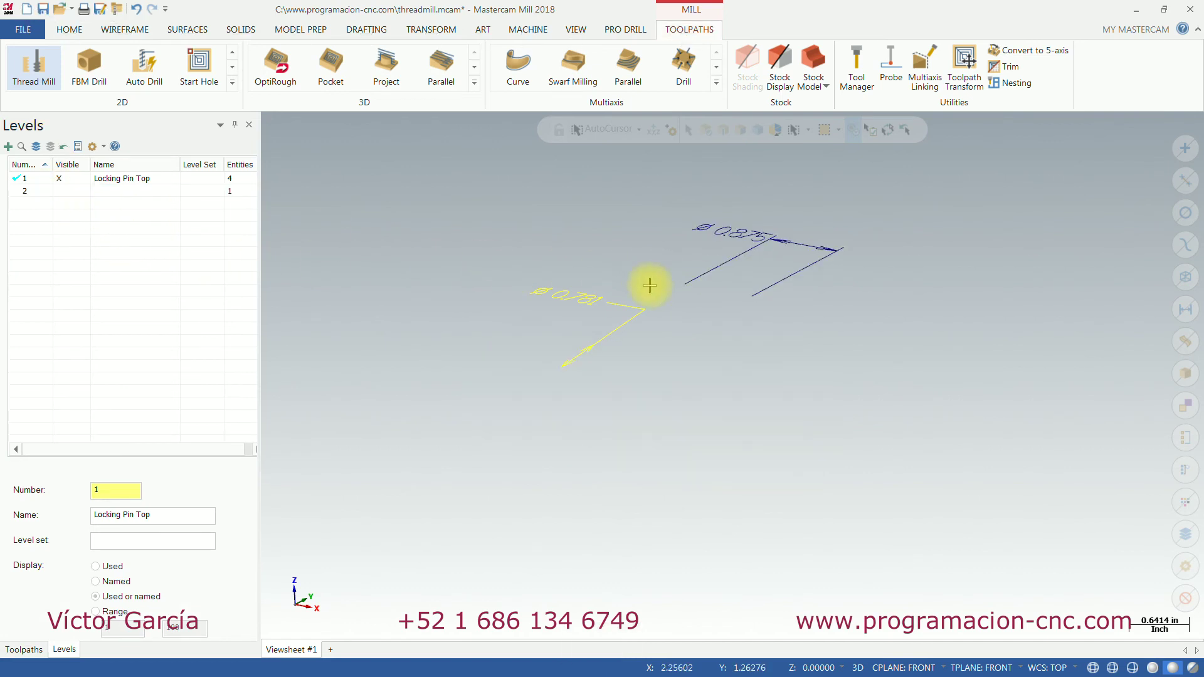
key(alt+e)
key(Escape)
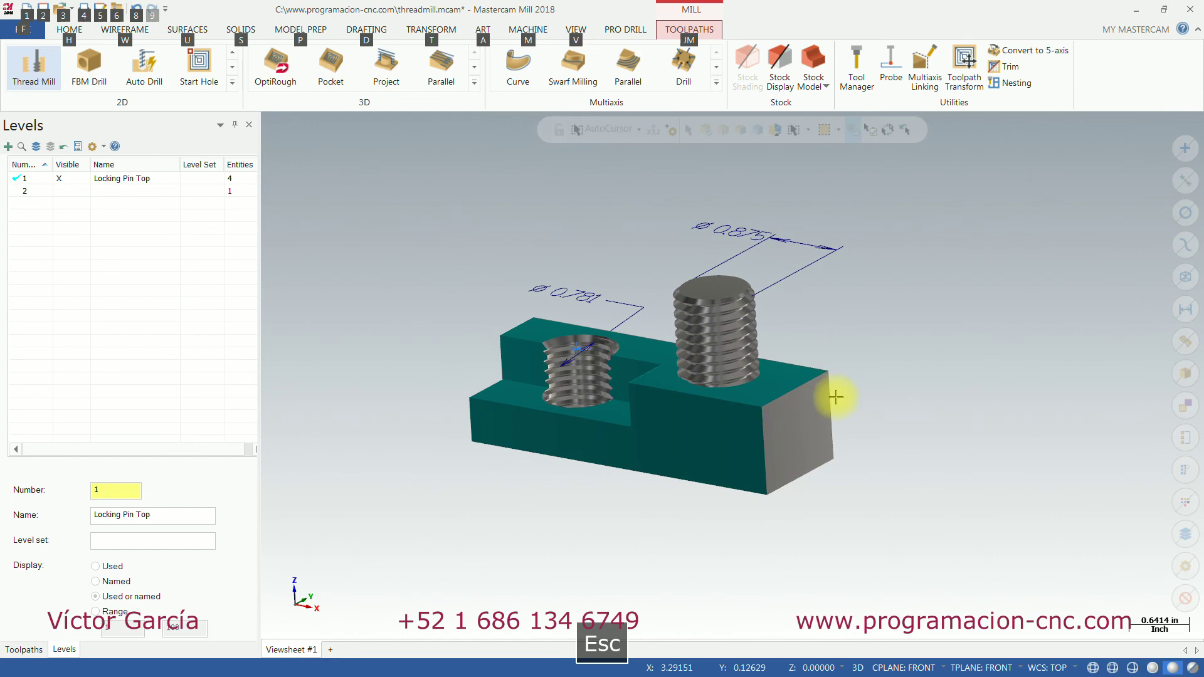
scroll(683, 376, up, 2)
middle_drag(629, 381, 270, 143)
click(249, 125)
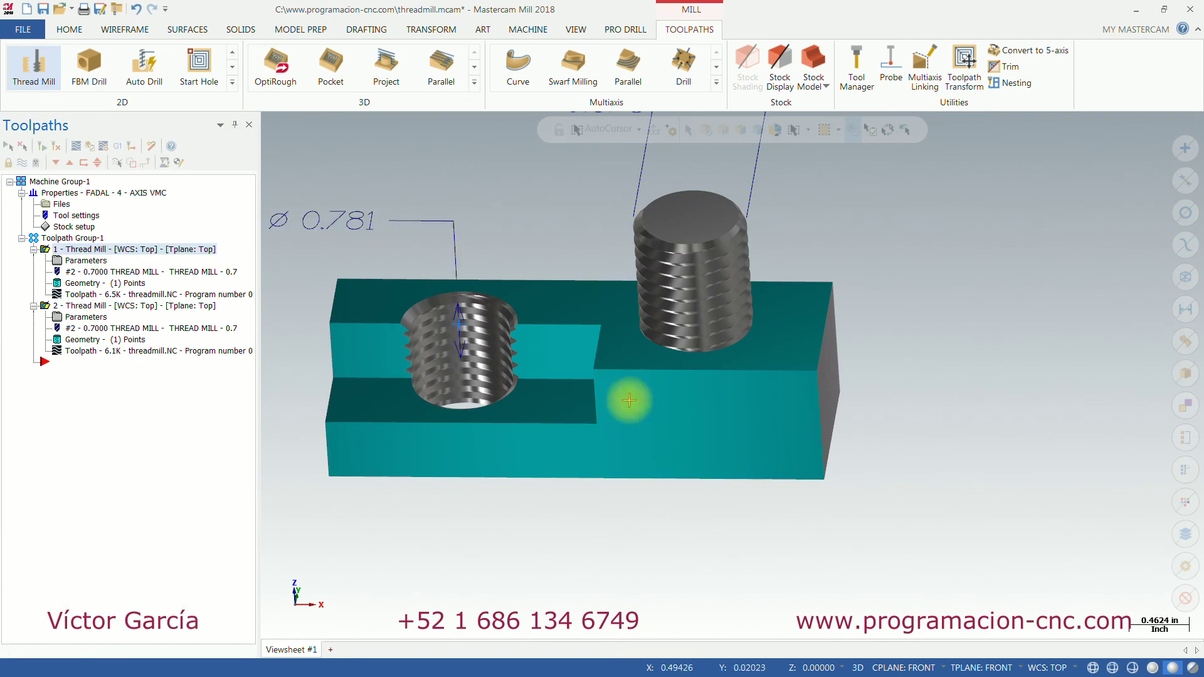
middle_drag(771, 372, 662, 415)
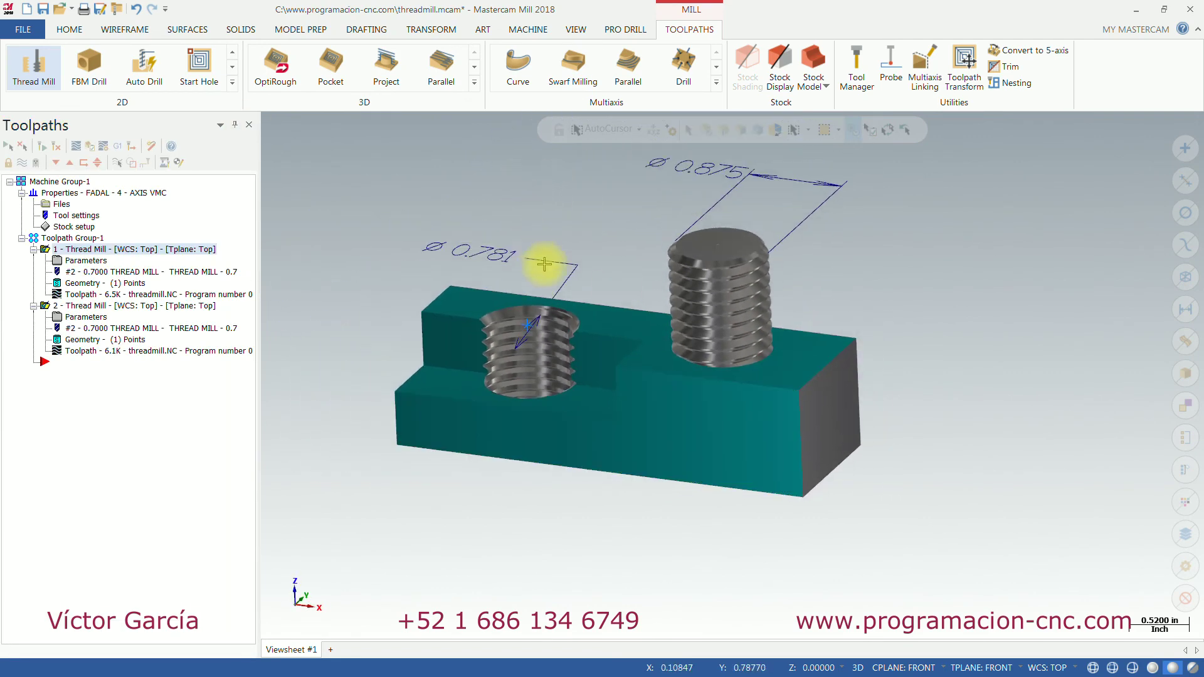